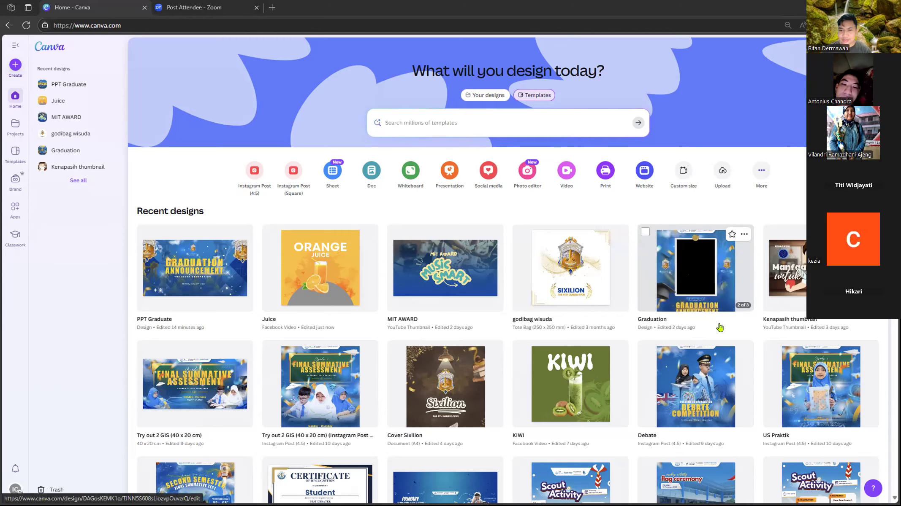
- Look through the recent designs on the home page
scroll(765, 450, down, 3)
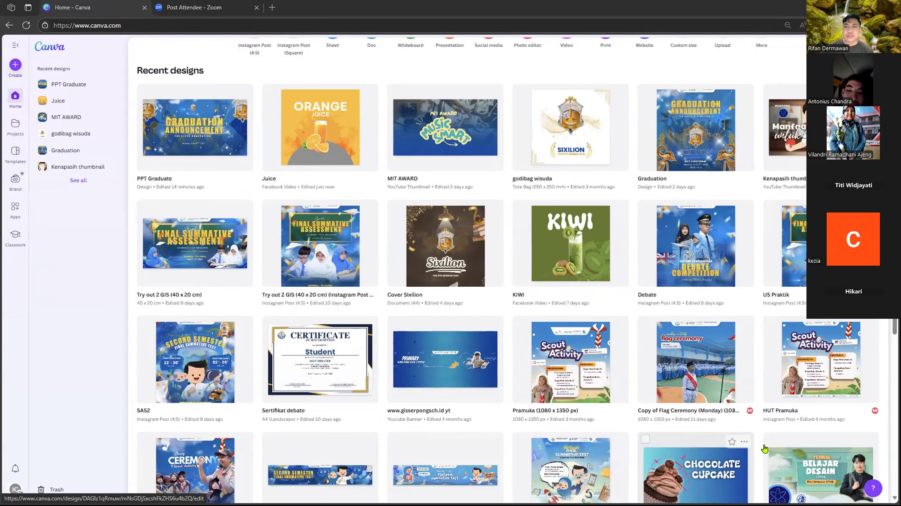
scroll(433, 283, down, 3)
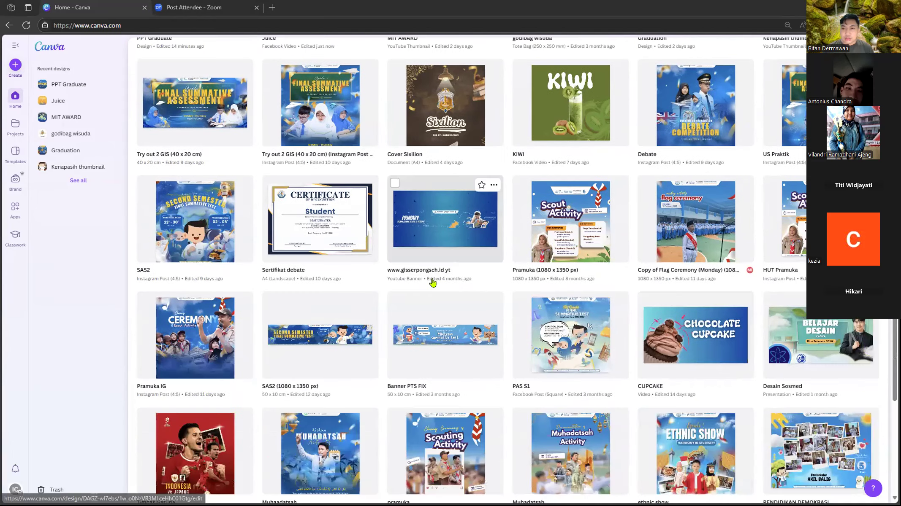
scroll(434, 283, down, 4)
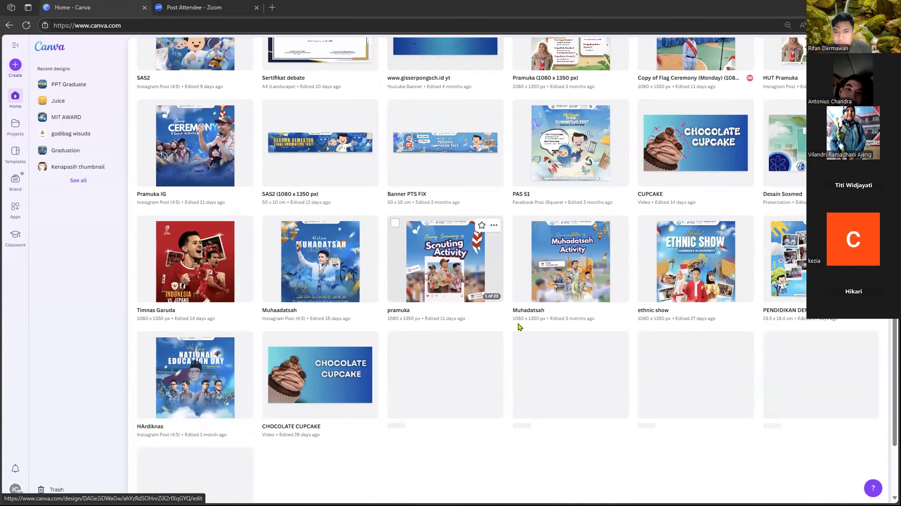
scroll(520, 328, up, 4)
scroll(519, 328, up, 6)
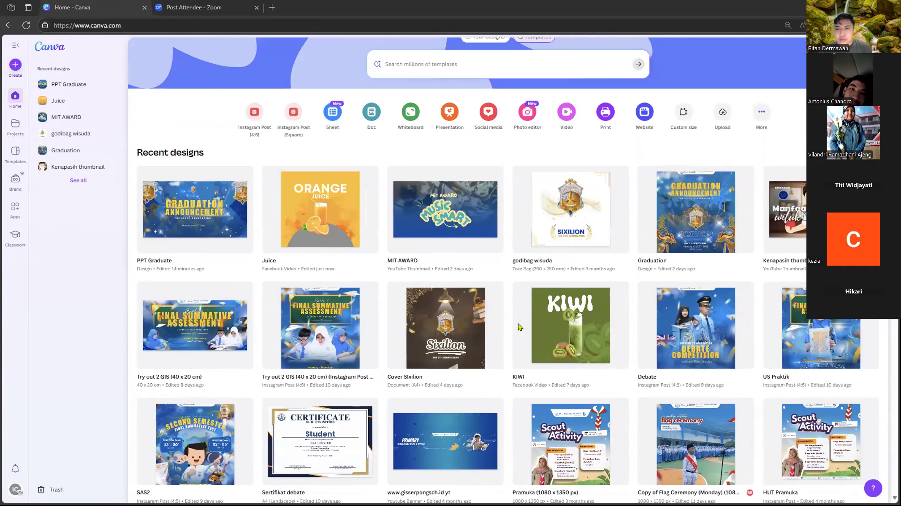
scroll(519, 327, up, 1)
scroll(510, 399, down, 3)
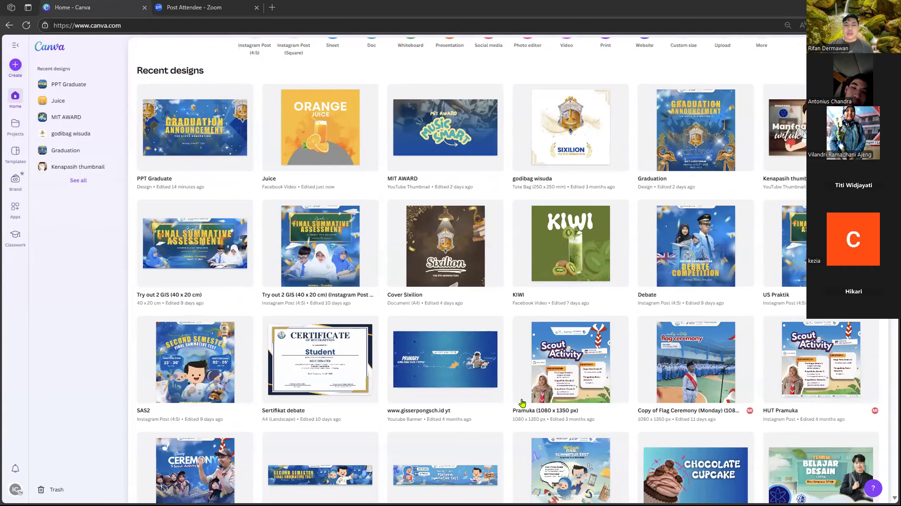
mouse_move(524, 381)
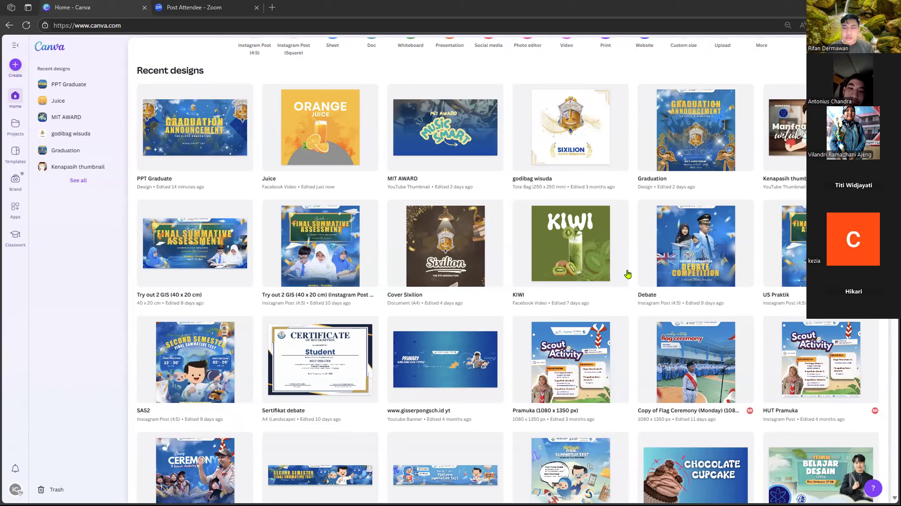
scroll(625, 275, up, 3)
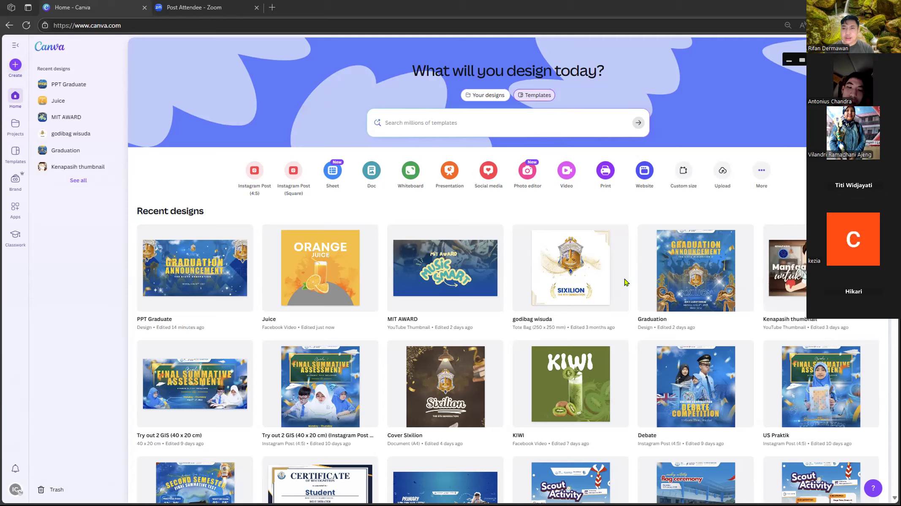
mouse_move(698, 264)
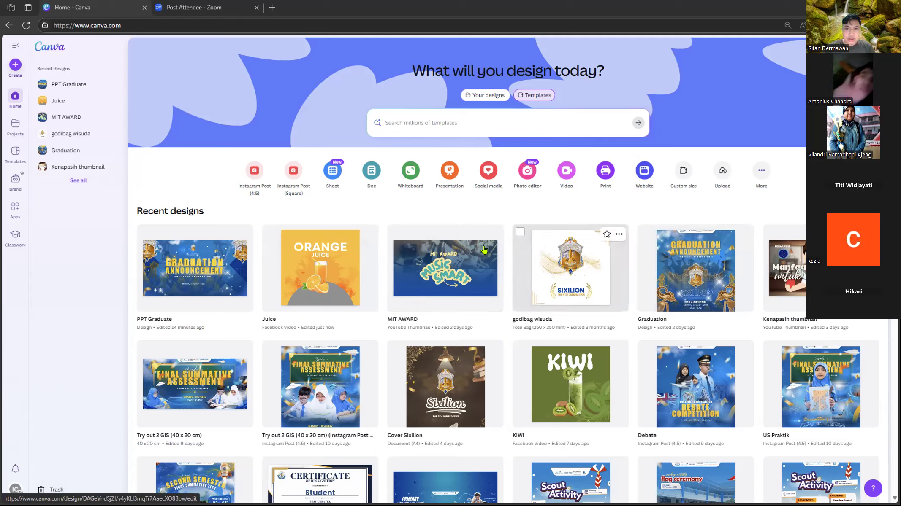
- Create a new blank landscape video design at 1920 × 1080 px
click(14, 65)
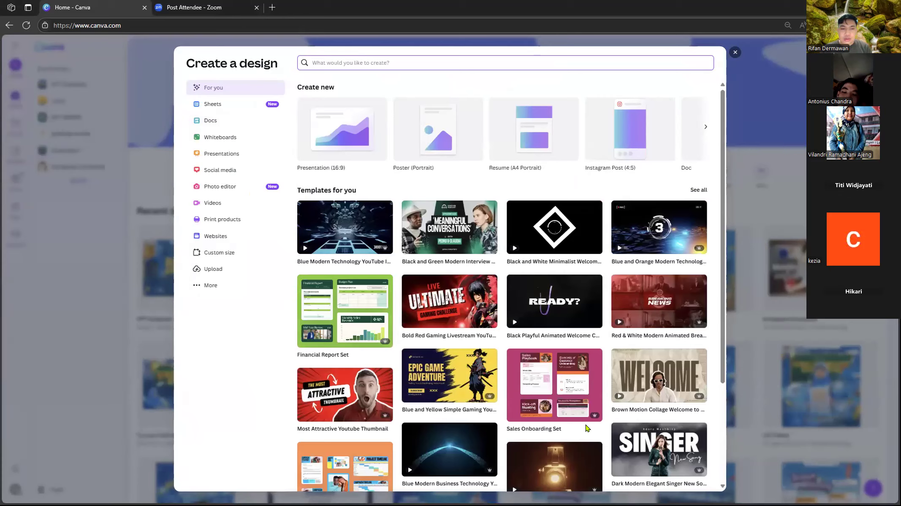
click(225, 203)
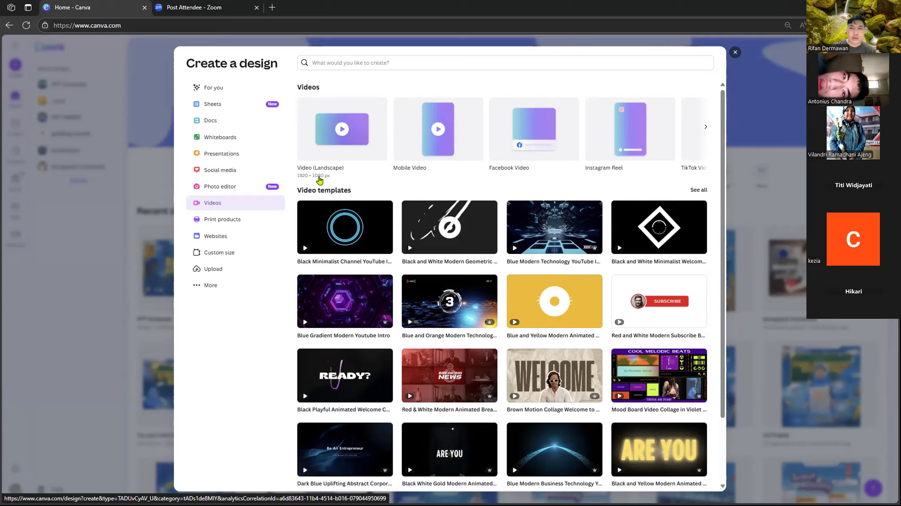
click(350, 134)
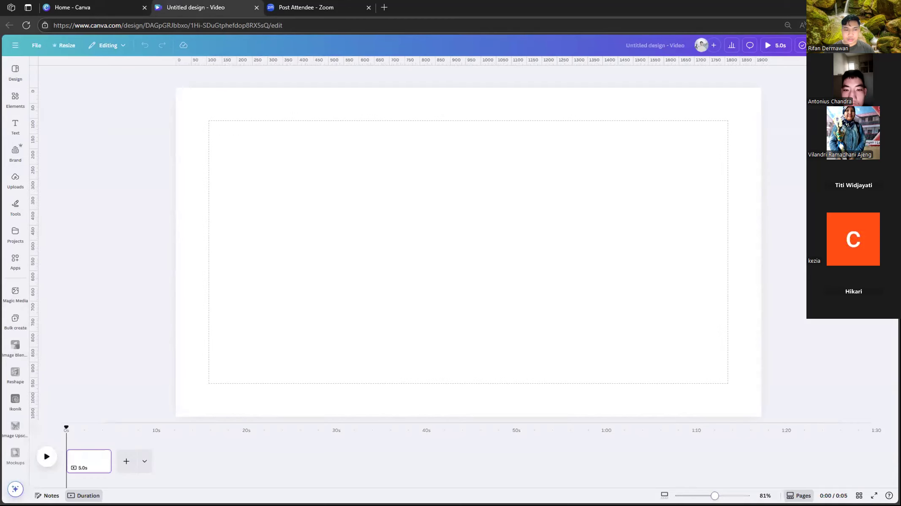
click(522, 190)
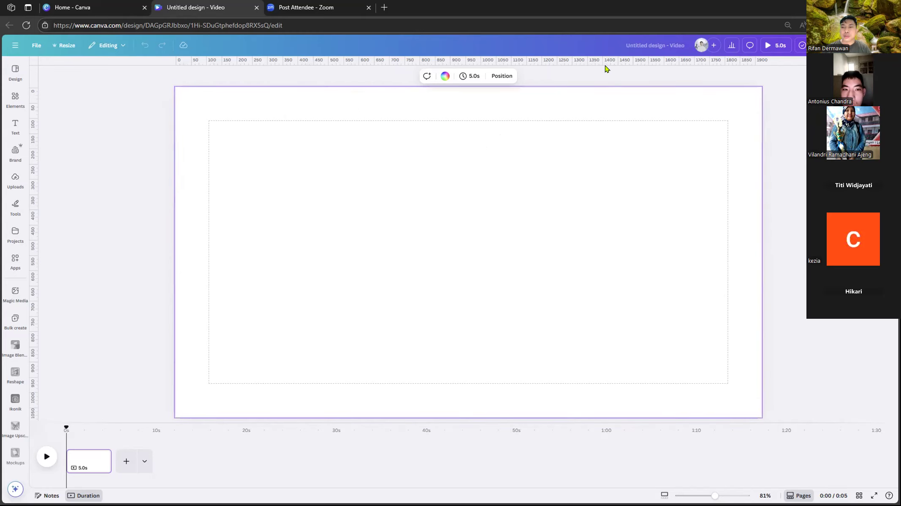
click(365, 105)
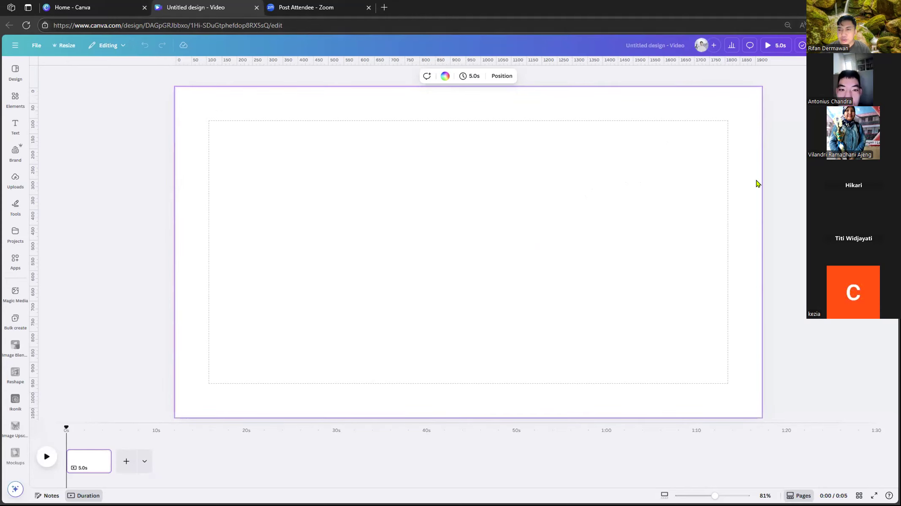
click(568, 326)
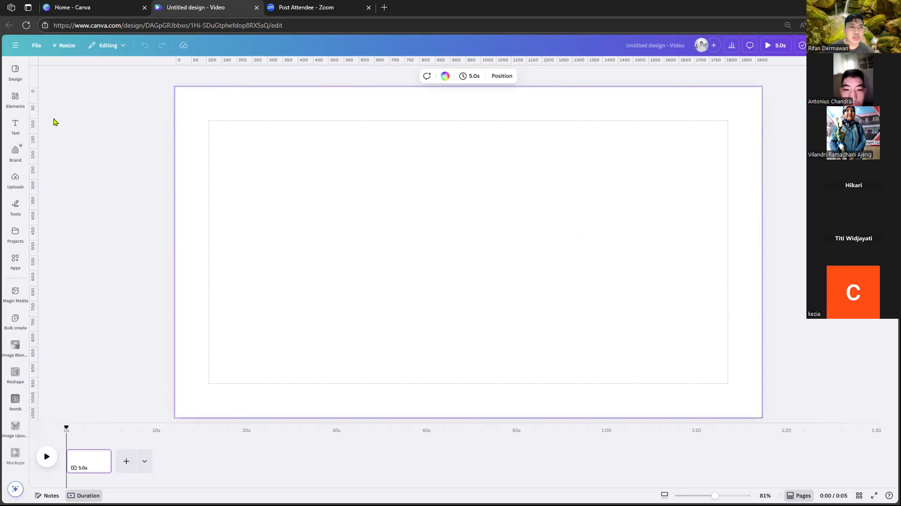
- Upload the Juice image from the Downloads folder and add it to the video page
click(15, 179)
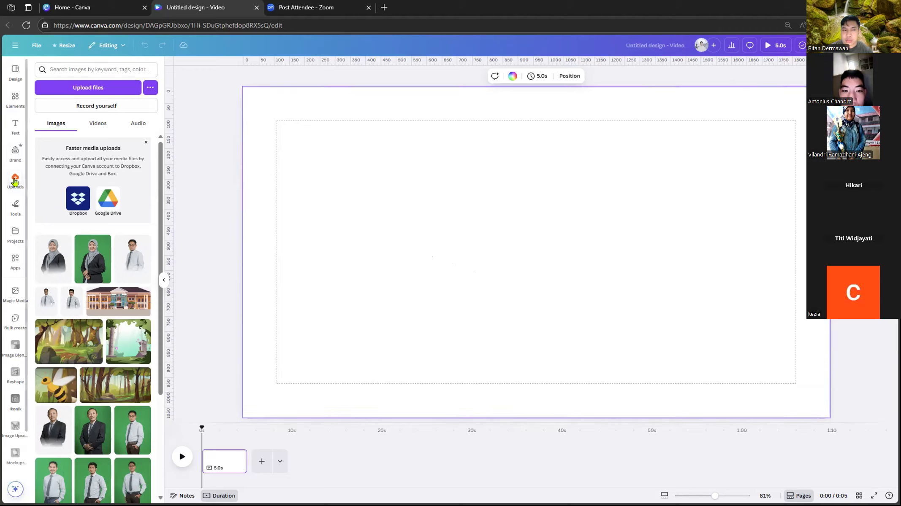
click(102, 89)
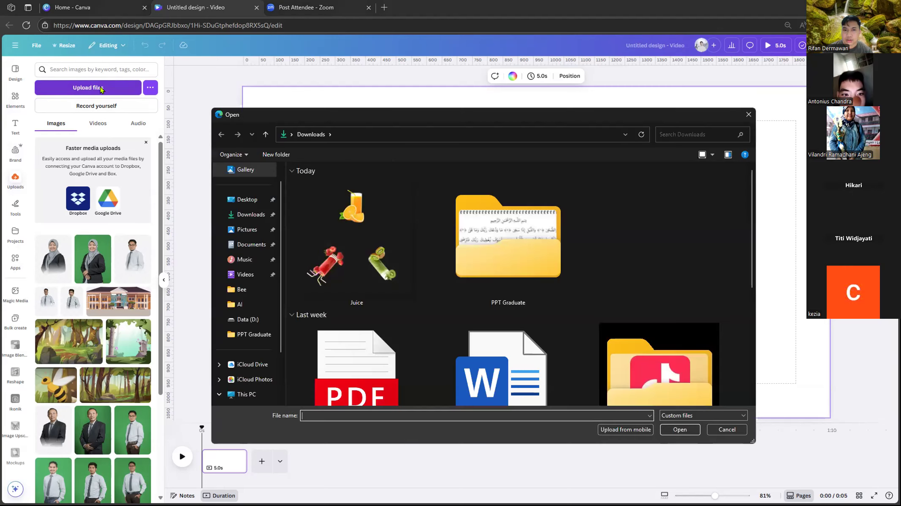
click(369, 238)
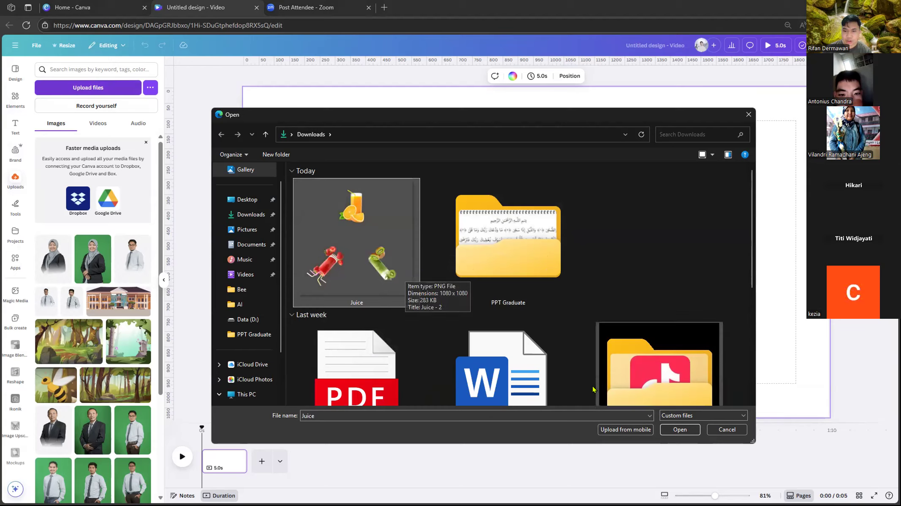
click(677, 431)
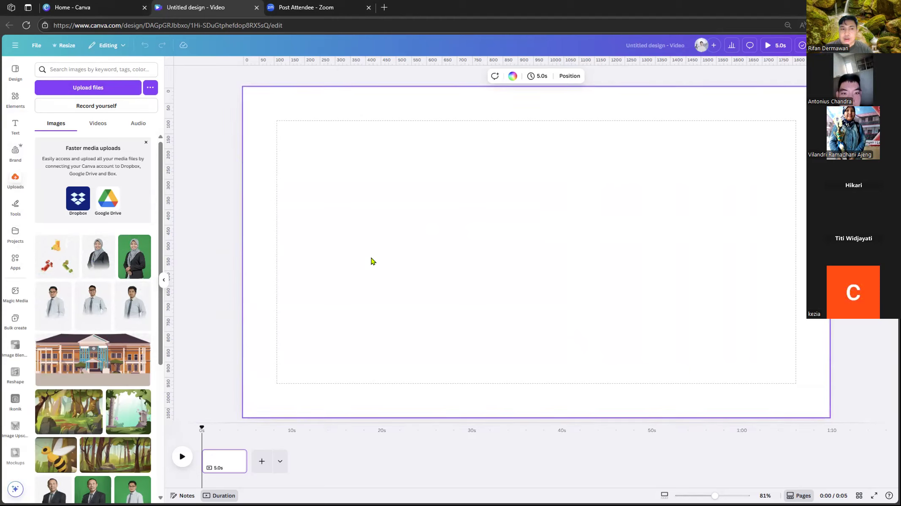
click(54, 266)
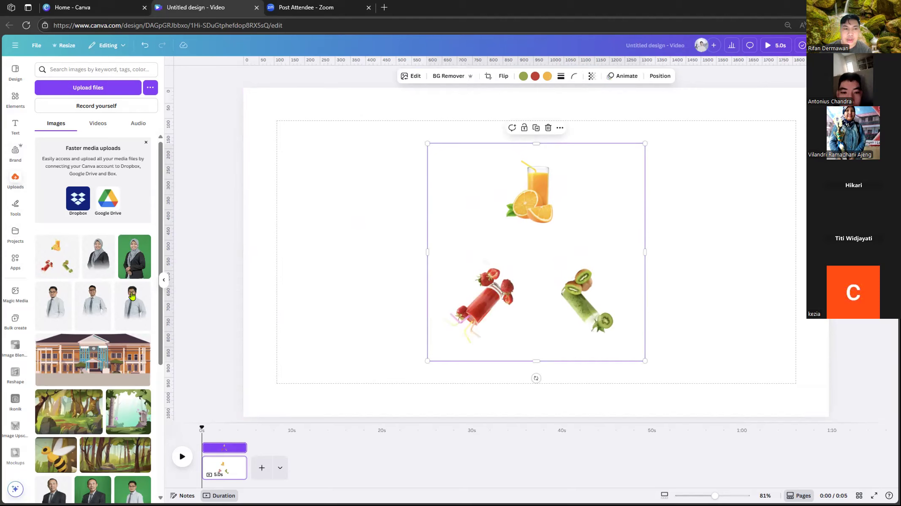
click(95, 357)
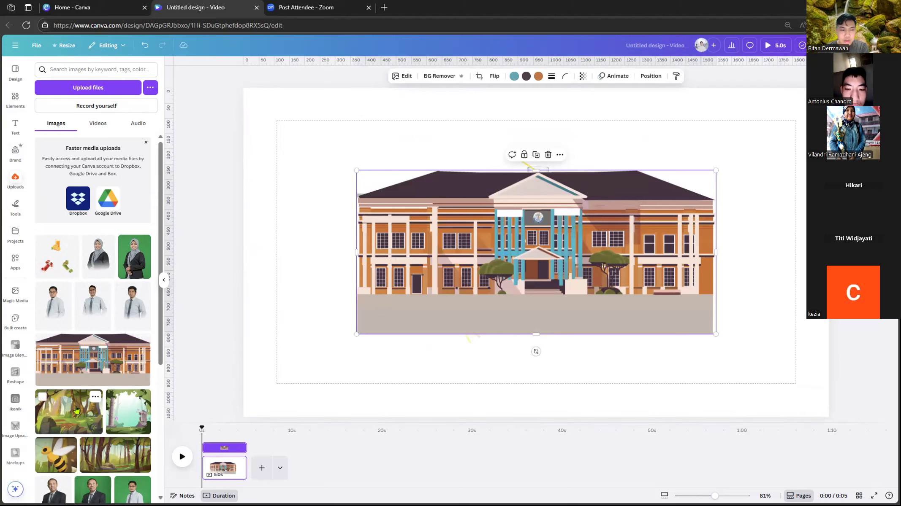
click(82, 409)
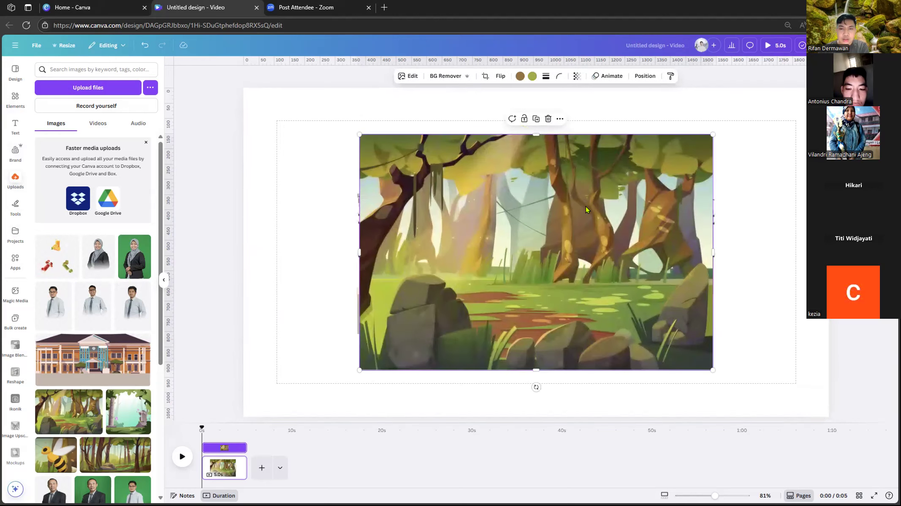
key(Delete)
click(582, 226)
key(Delete)
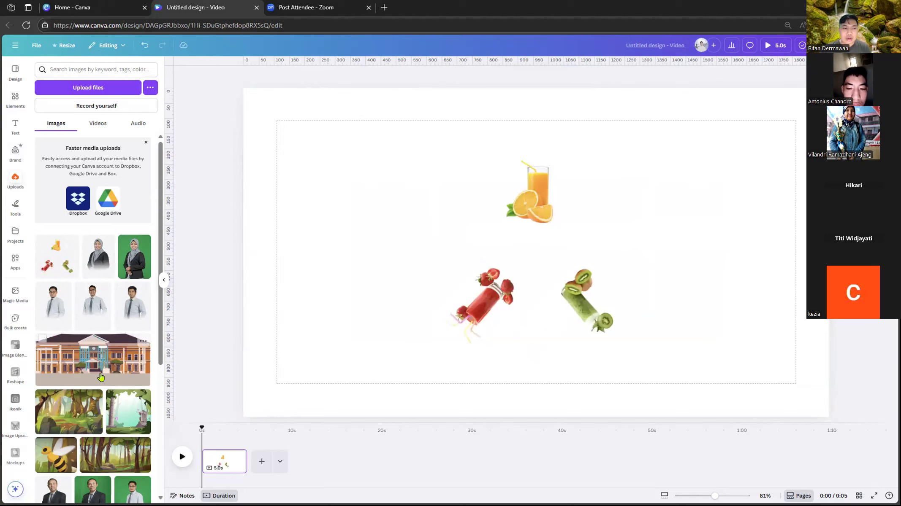
- Look through the previously uploaded images and check the file upload dialog without choosing a file
scroll(100, 374, down, 2)
scroll(100, 375, down, 1)
scroll(100, 295, up, 4)
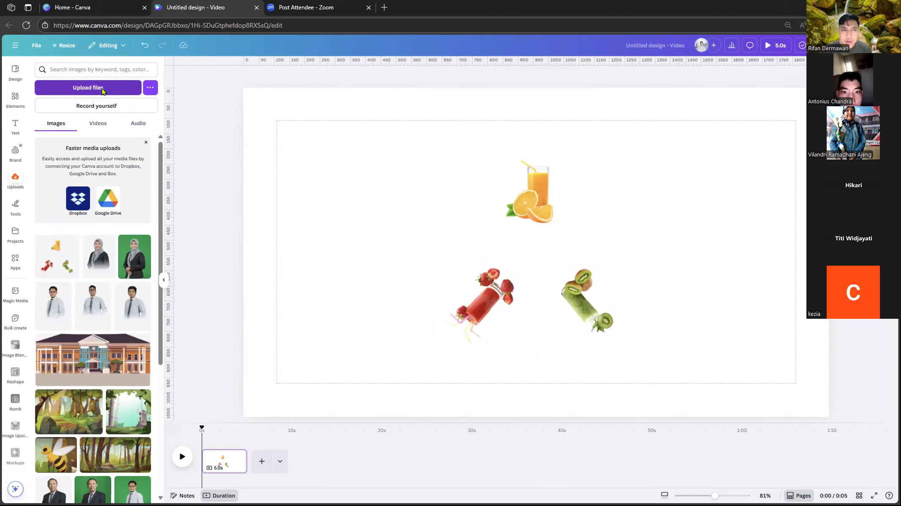
click(131, 90)
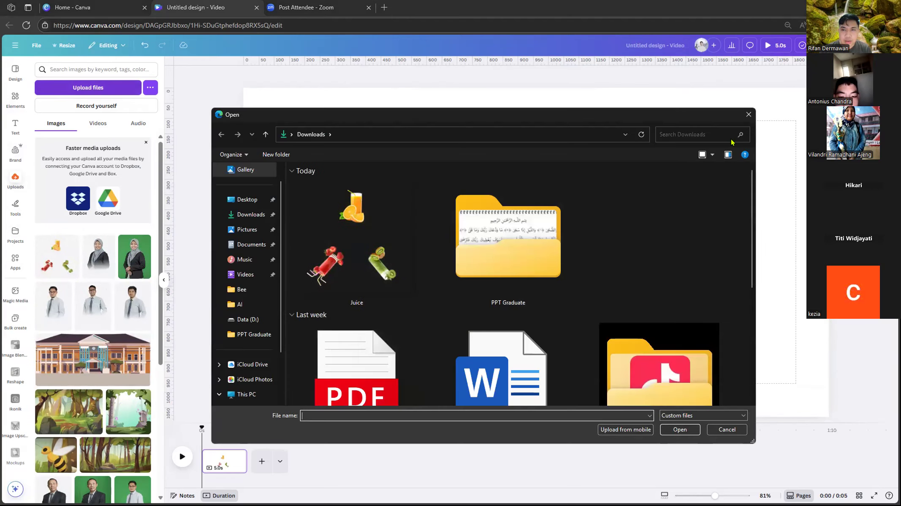
click(748, 114)
scroll(92, 368, down, 3)
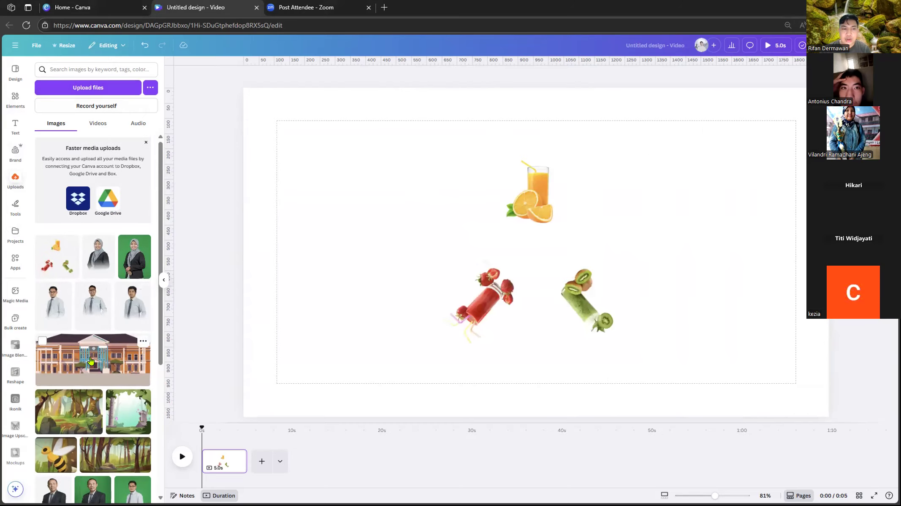
scroll(91, 368, down, 1)
scroll(92, 363, up, 3)
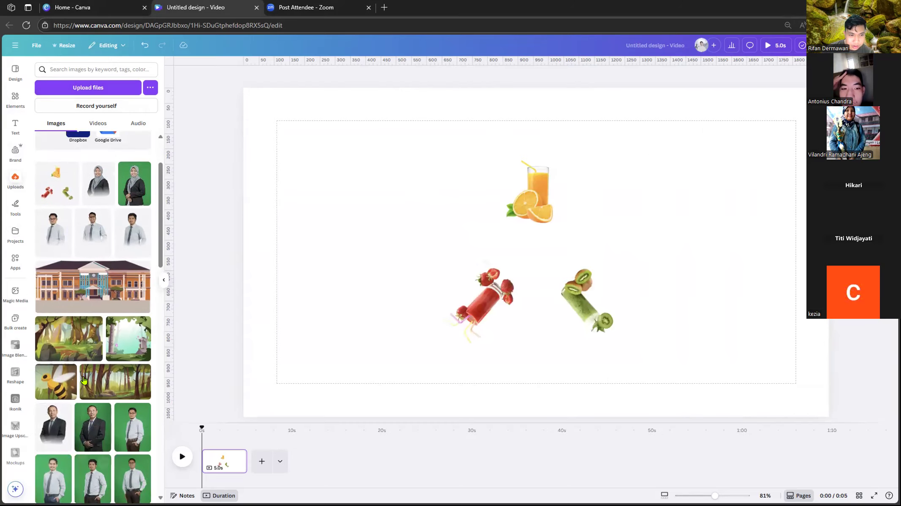
scroll(98, 356, down, 5)
scroll(98, 356, down, 5)
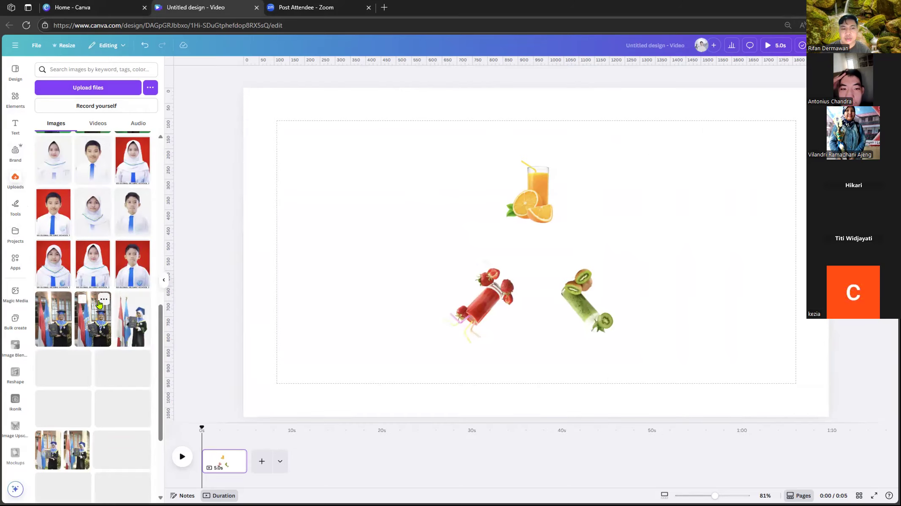
scroll(99, 305, up, 10)
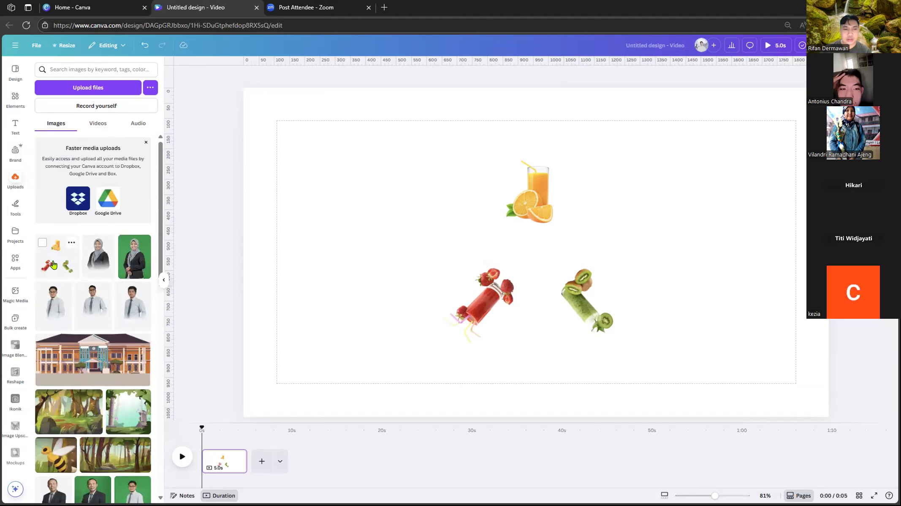
- Move the juice image around the page and leave it slightly below and left of the centre
click(542, 178)
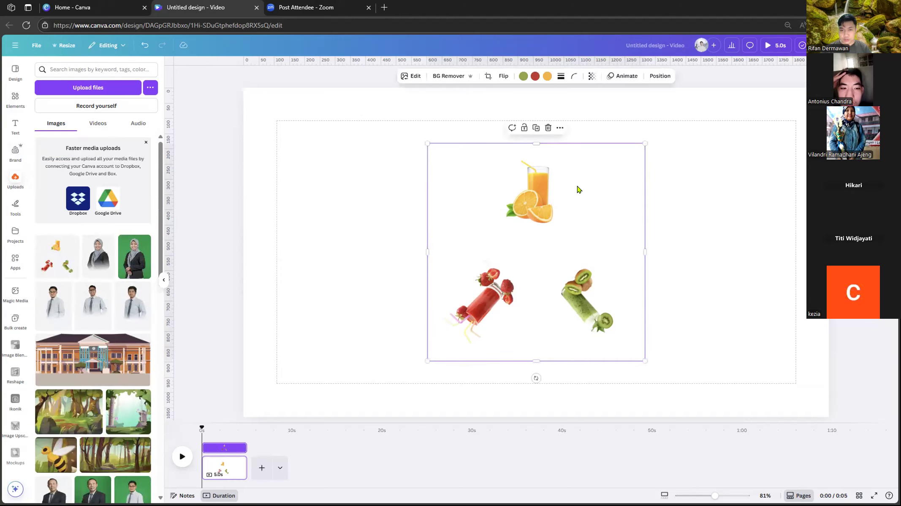
click(662, 171)
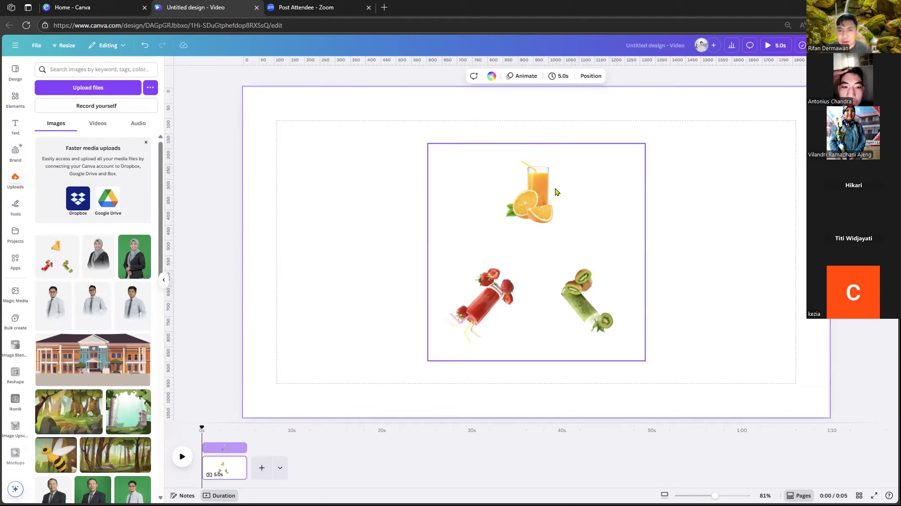
click(581, 194)
drag(581, 194, 552, 177)
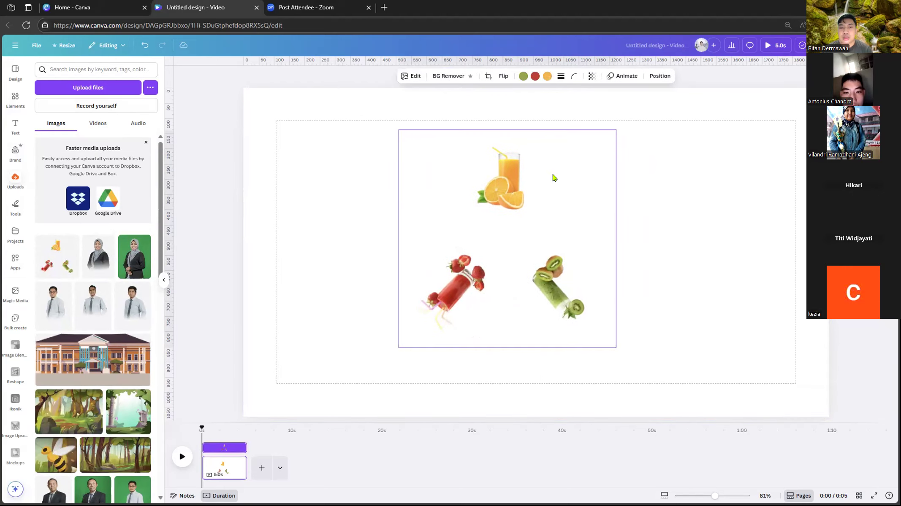
drag(564, 257, 609, 253)
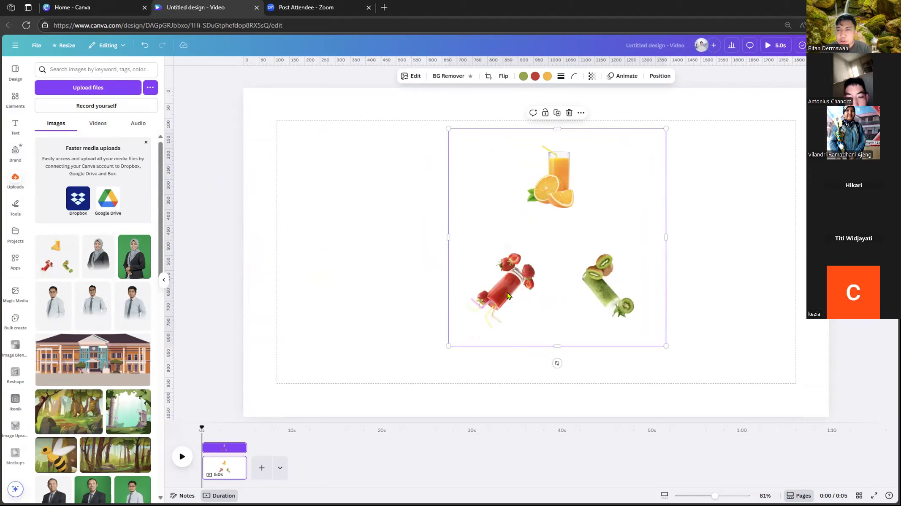
drag(579, 246, 502, 270)
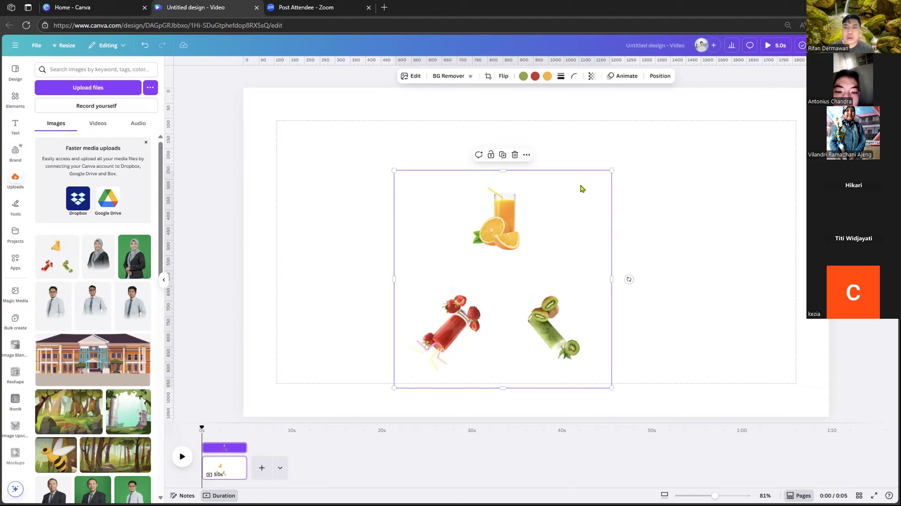
click(640, 193)
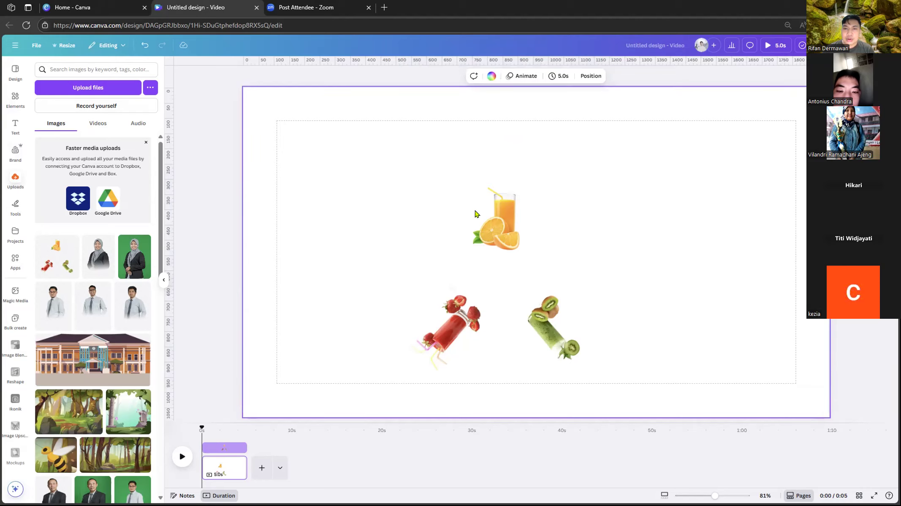
- Enlarge the juice image in stages, keeping the orange juice on the page and pushing the strawberry and kiwi juices outside it
click(608, 170)
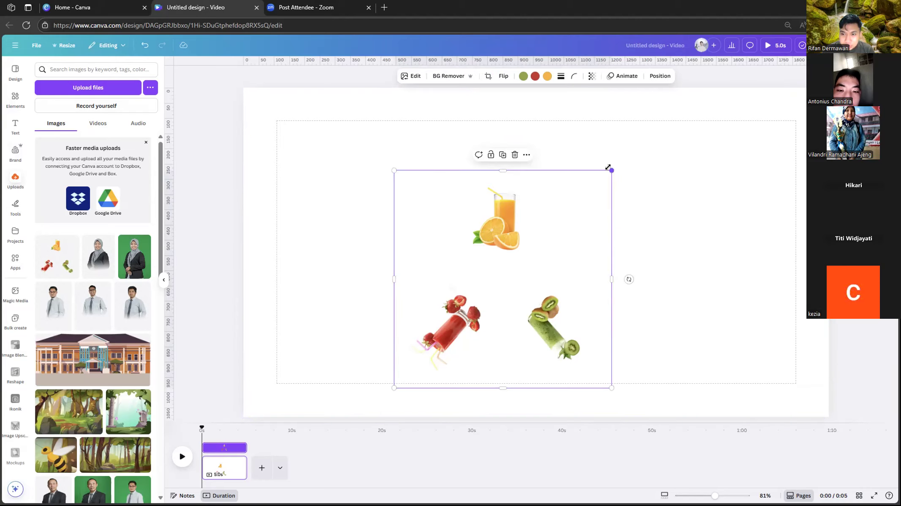
drag(611, 171, 596, 227)
drag(591, 190, 709, 73)
drag(674, 129, 585, 265)
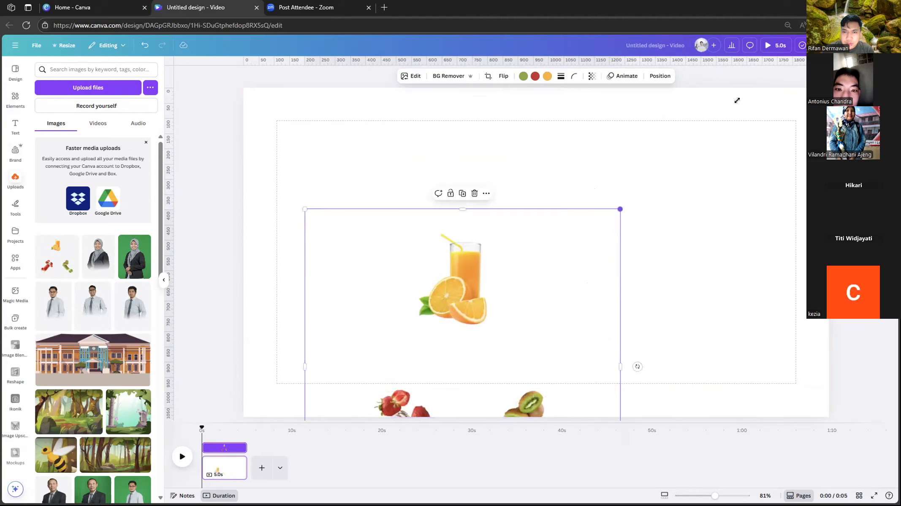
drag(620, 208, 750, 84)
drag(602, 203, 573, 241)
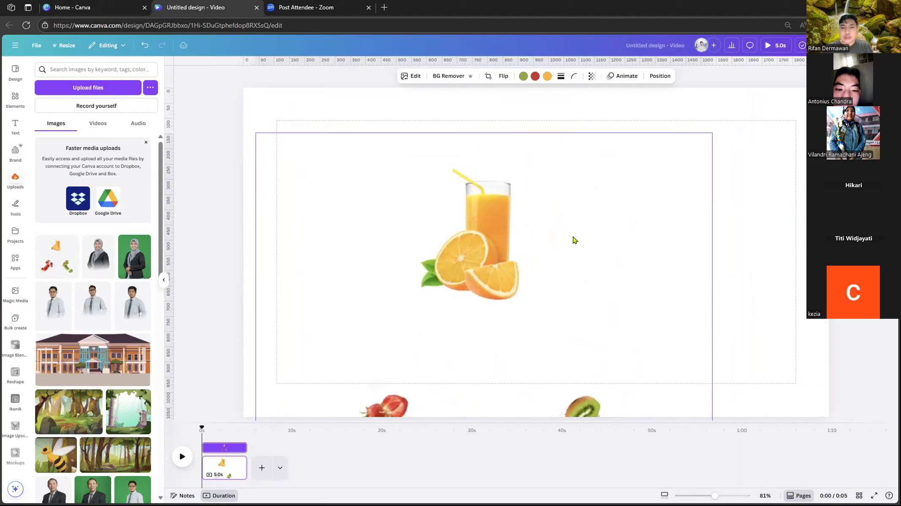
drag(679, 174, 782, 70)
drag(644, 194, 619, 222)
drag(464, 343, 398, 395)
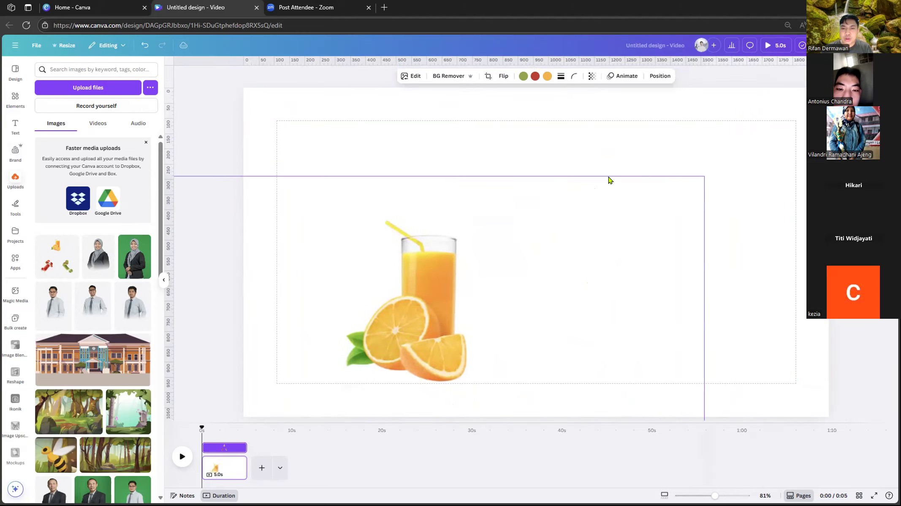
drag(704, 177, 764, 115)
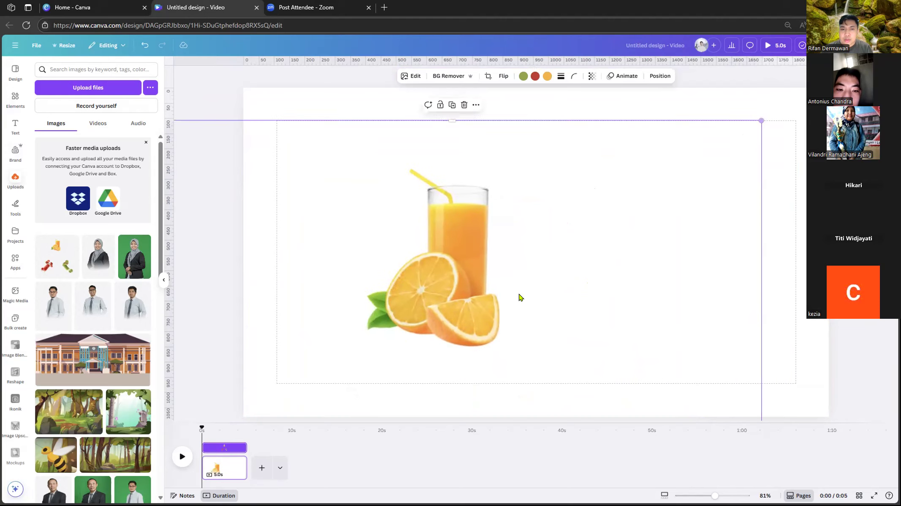
- Move the enlarged image up to preview the strawberry and kiwi juices, and back down to show only the orange juice
drag(519, 297, 585, 184)
drag(473, 359, 505, 277)
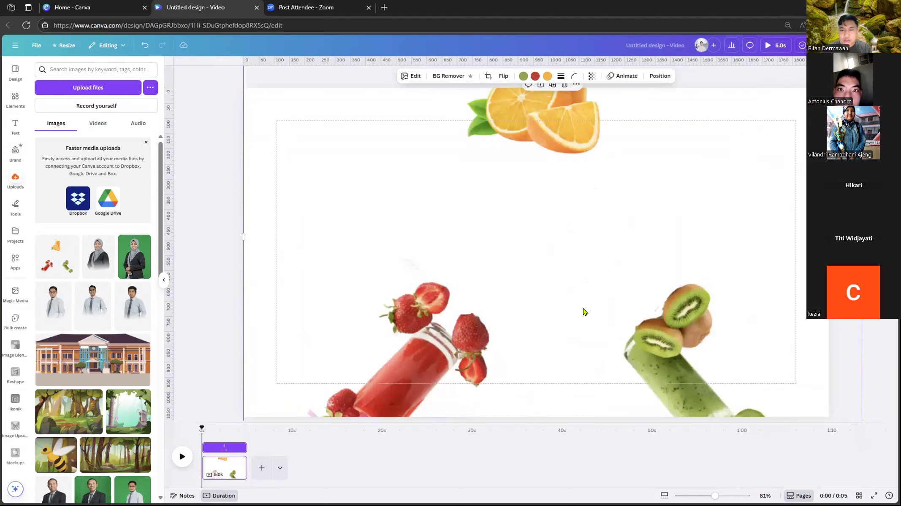
drag(428, 354, 433, 268)
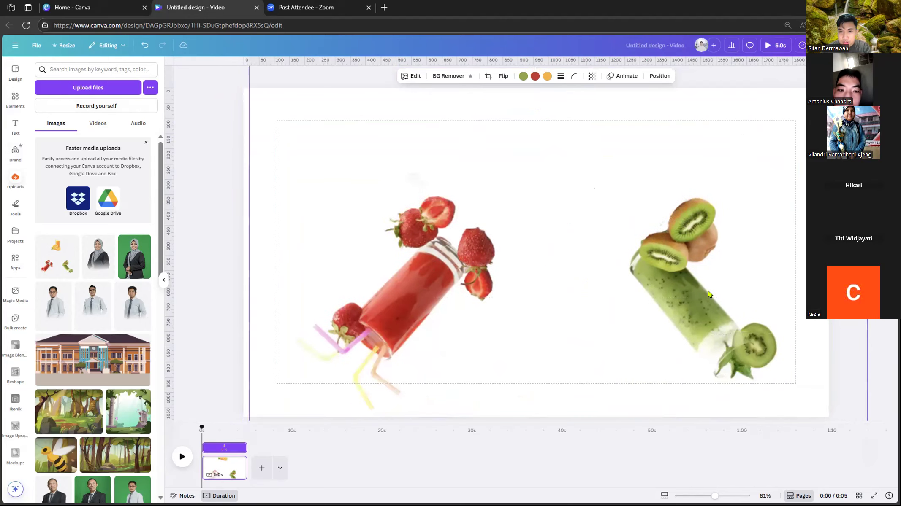
drag(633, 181, 624, 437)
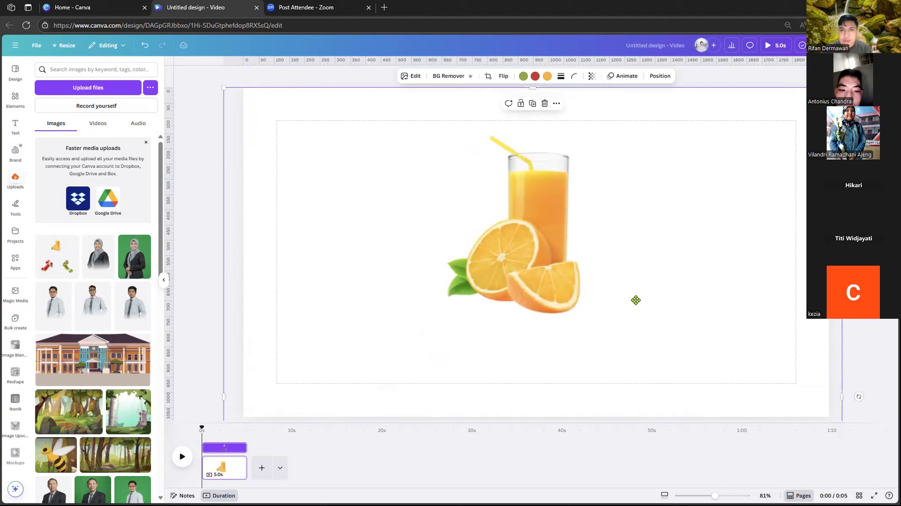
drag(635, 301, 636, 348)
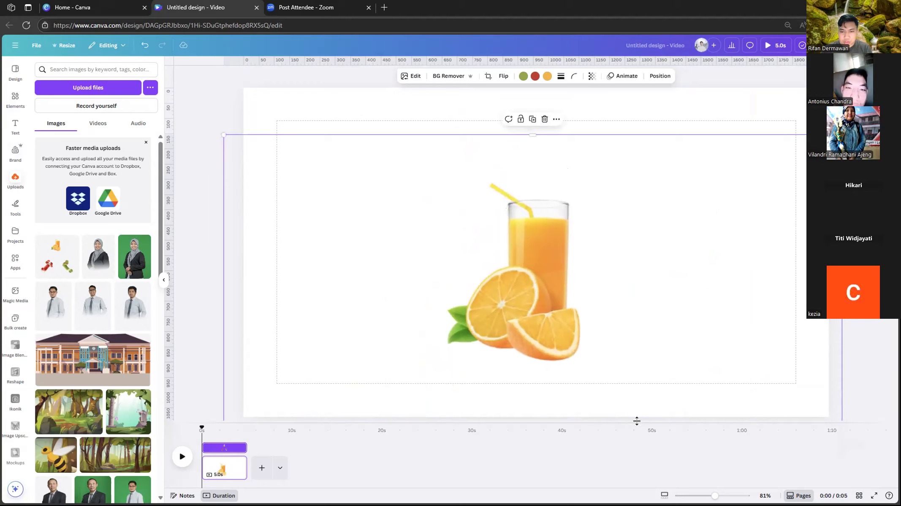
click(439, 132)
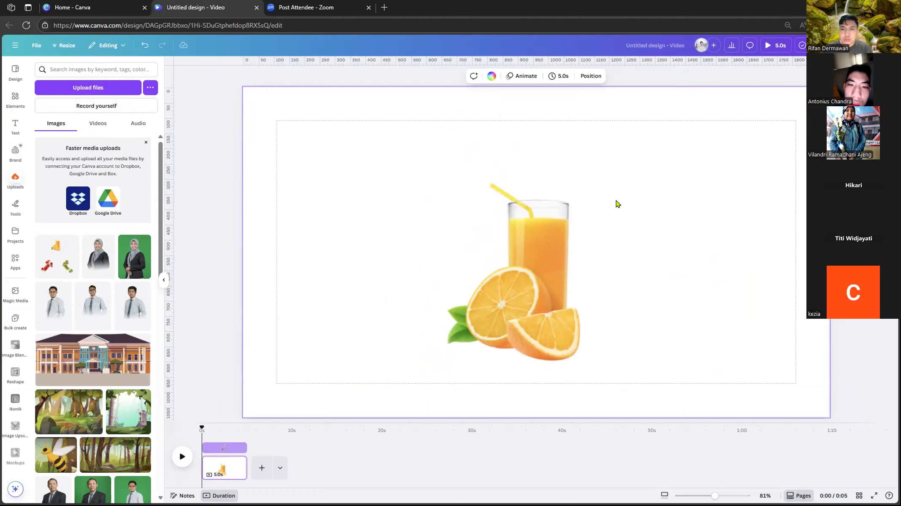
- Enlarge the juice image slightly more and reposition it with only the orange juice on the page
drag(616, 200, 449, 230)
drag(676, 163, 755, 85)
drag(493, 232, 652, 258)
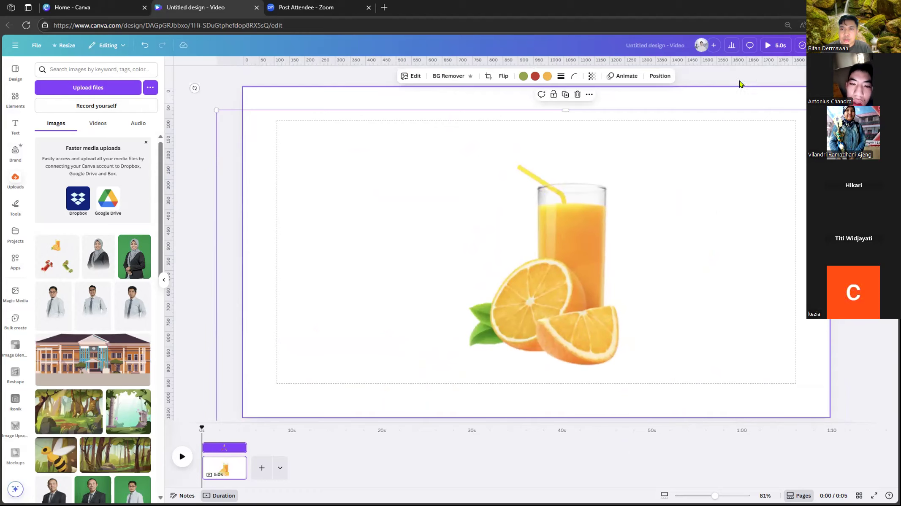
click(799, 74)
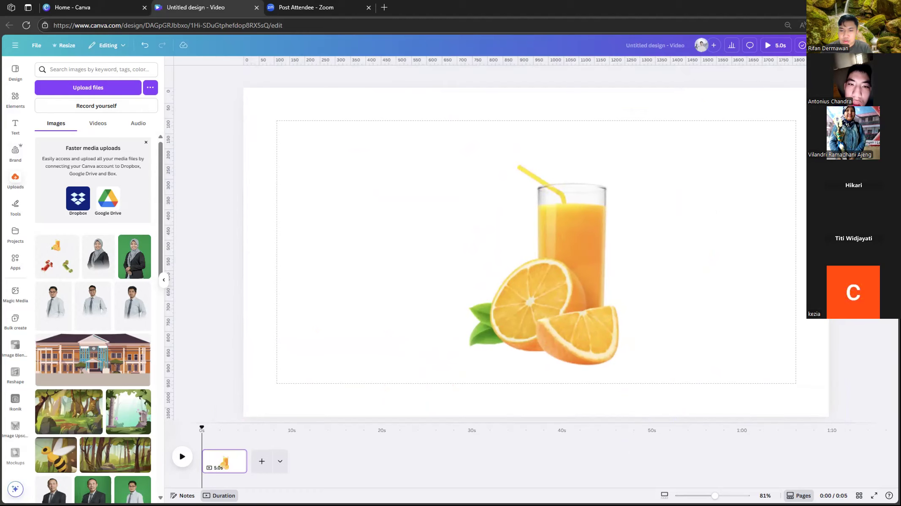
- Centre the juice image horizontally on the page
scroll(536, 252, down, 2)
scroll(536, 253, up, 1)
scroll(536, 253, down, 3)
scroll(536, 252, up, 2)
drag(704, 495, 707, 496)
click(596, 284)
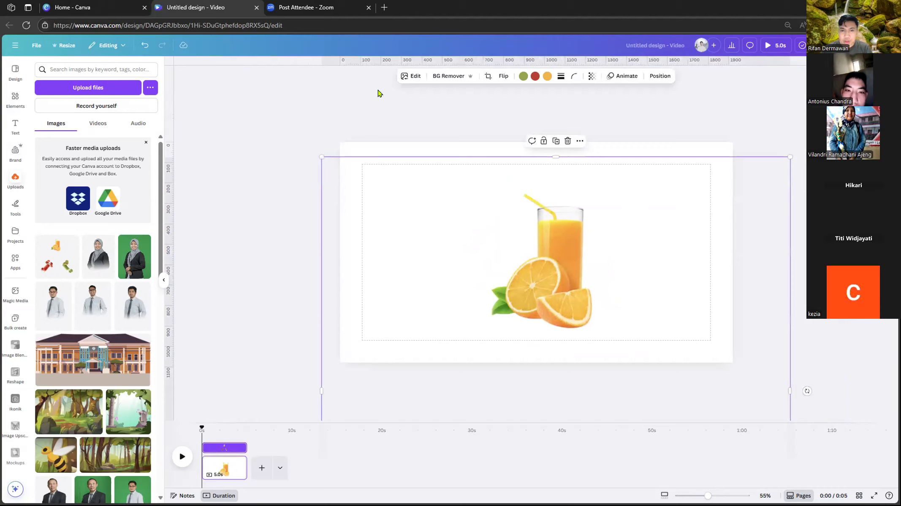
drag(543, 245, 532, 239)
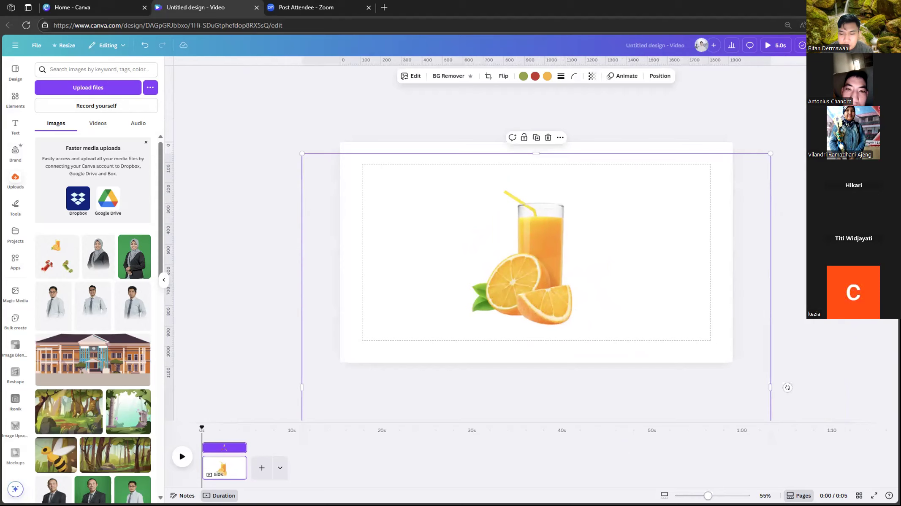
- Shift the image up to check how the strawberry and kiwi juices fit the page, and return it to the orange juice
mouse_move(708, 496)
mouse_down()
mouse_move(694, 496)
mouse_move(715, 496)
mouse_up()
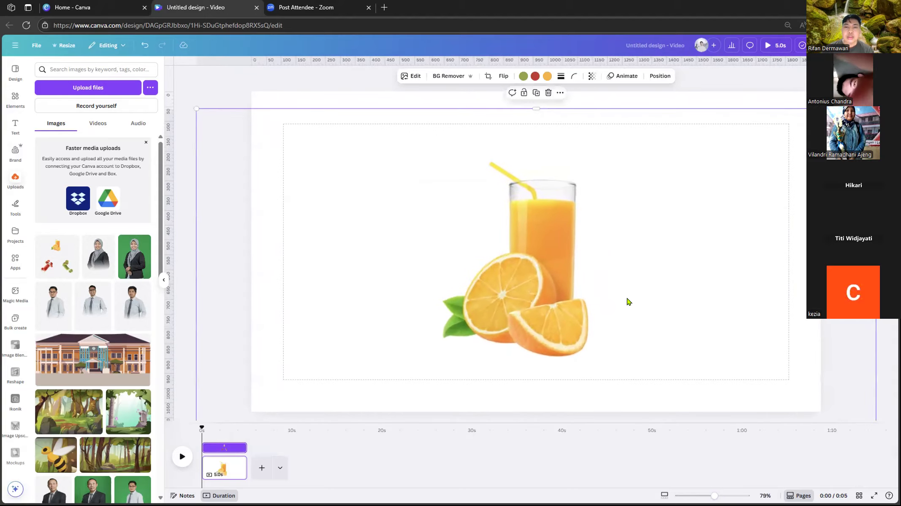
drag(626, 298, 631, 172)
drag(647, 360, 648, 261)
drag(585, 331, 585, 249)
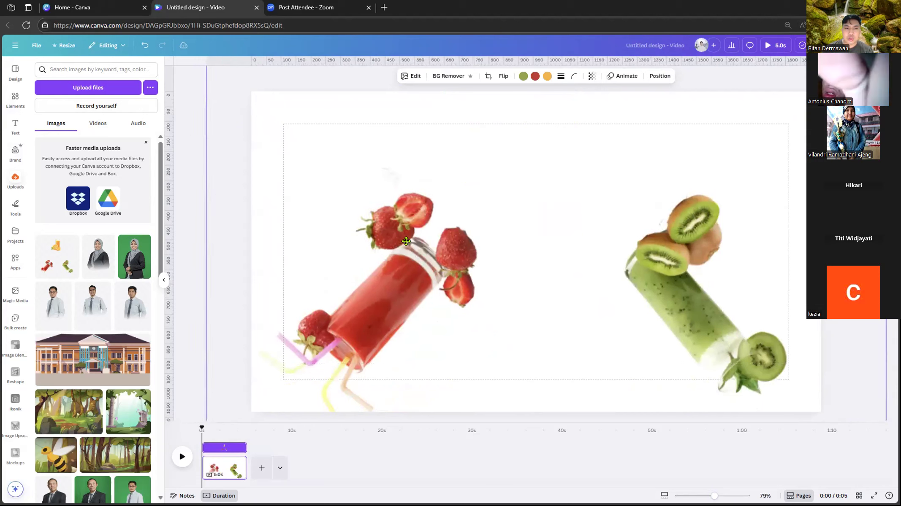
drag(356, 278, 355, 218)
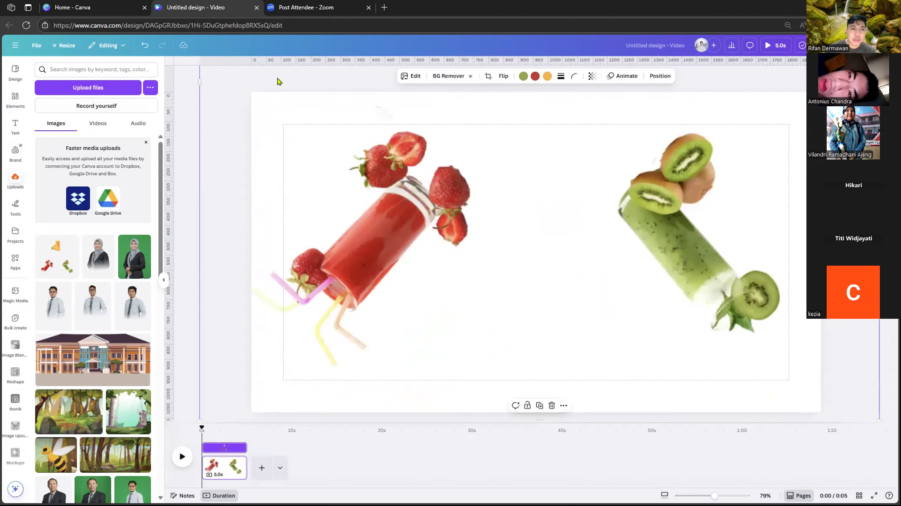
drag(511, 158, 498, 201)
drag(513, 119, 520, 246)
drag(526, 155, 543, 268)
click(684, 201)
click(568, 211)
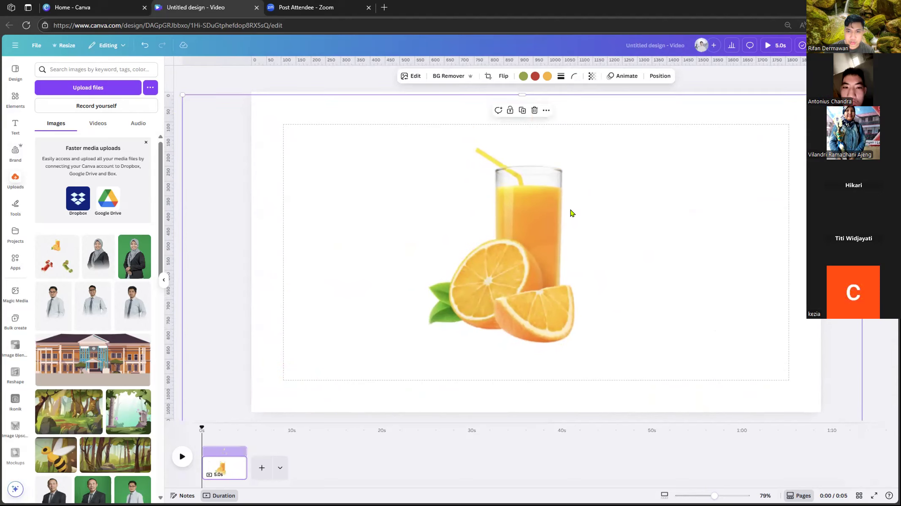
- Shrink the juice image slightly and centre it horizontally with its upper edge near the page's upper edge
key(ctrl+minus)
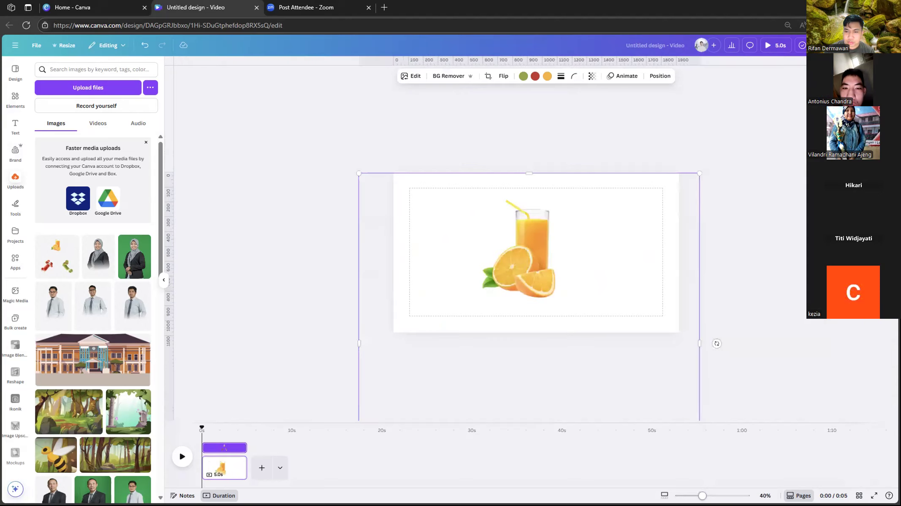
drag(528, 253, 533, 253)
scroll(536, 253, up, 3)
click(674, 113)
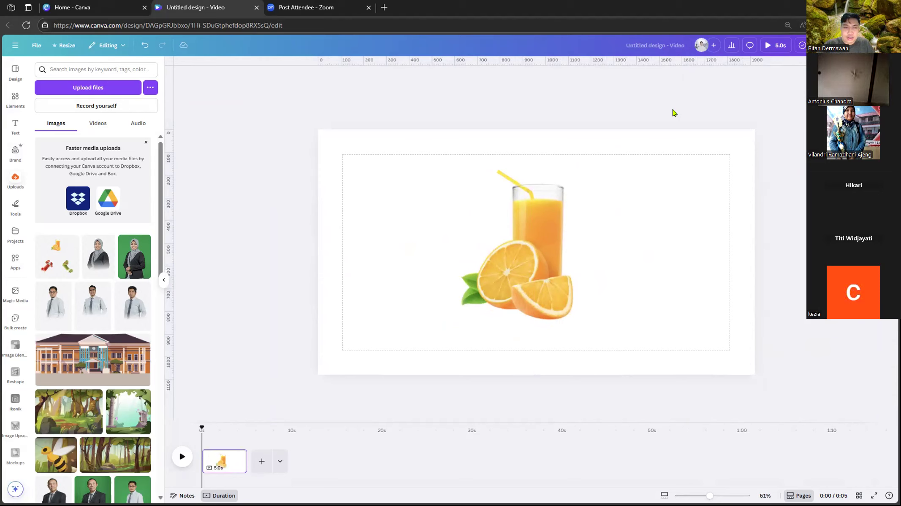
click(530, 198)
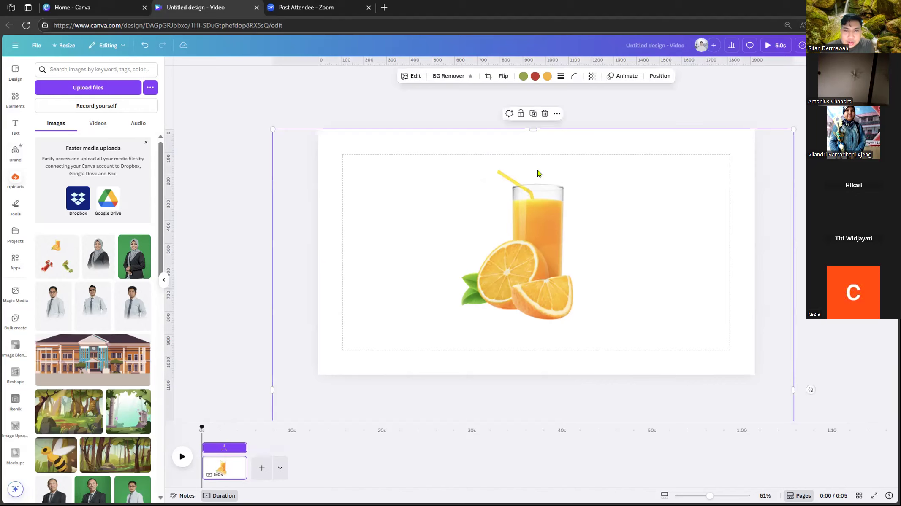
drag(793, 130, 783, 139)
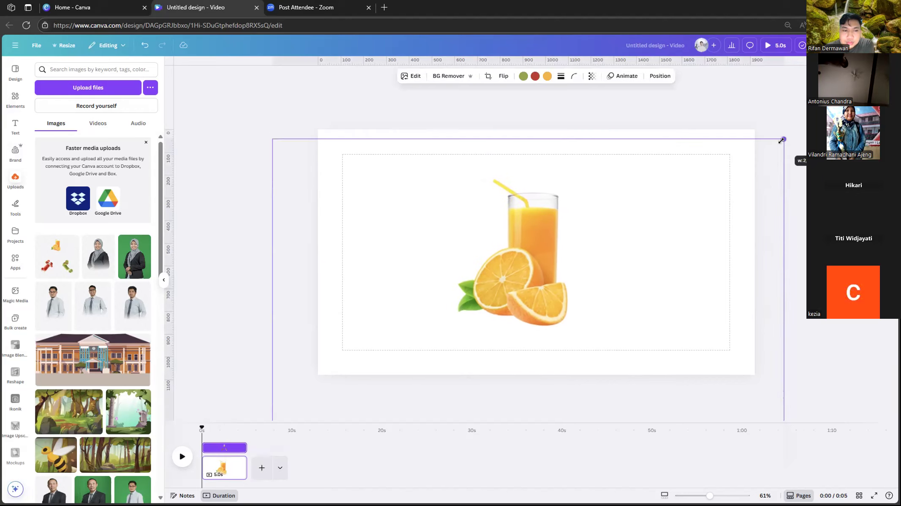
drag(750, 171, 754, 169)
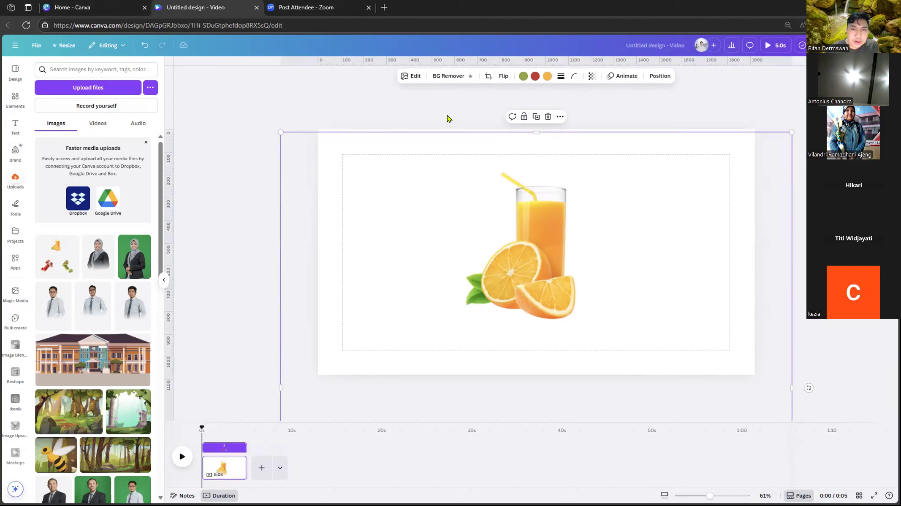
click(472, 119)
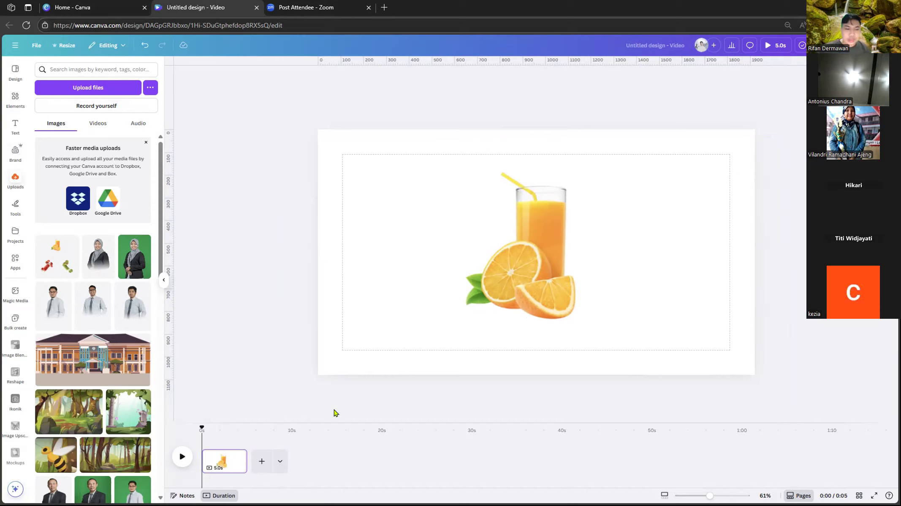
- Adjust the image's position on the page so the orange juice glass sits in the centre
click(595, 239)
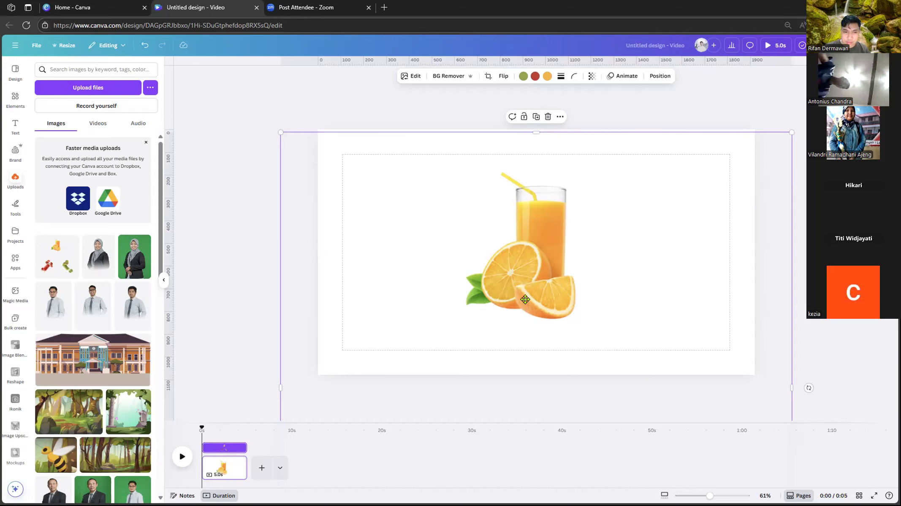
key(shift+Up)
key(shift+Up)
key(shift+Up)
key(shift+Up)
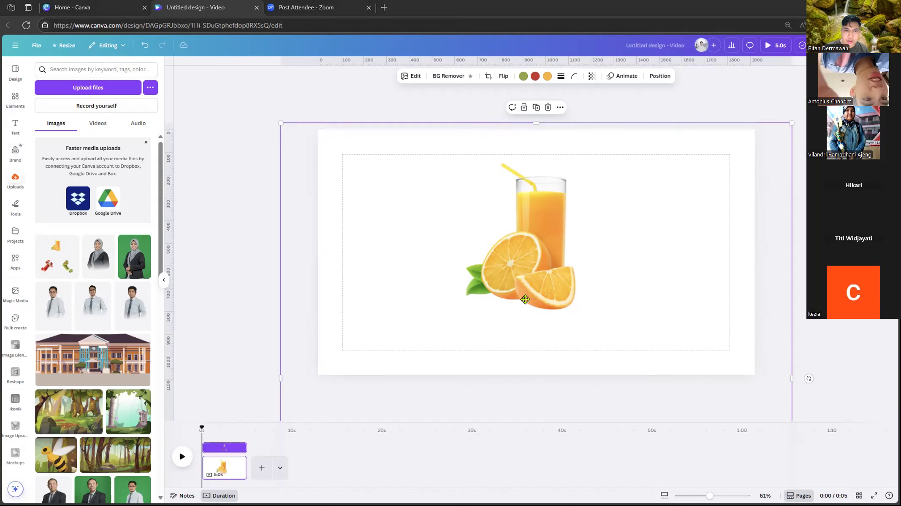
drag(554, 227, 549, 244)
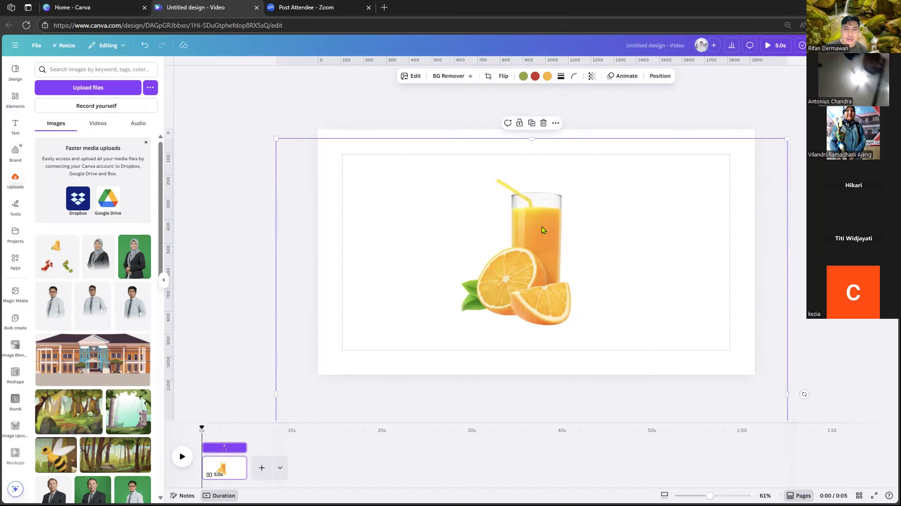
click(597, 111)
click(577, 262)
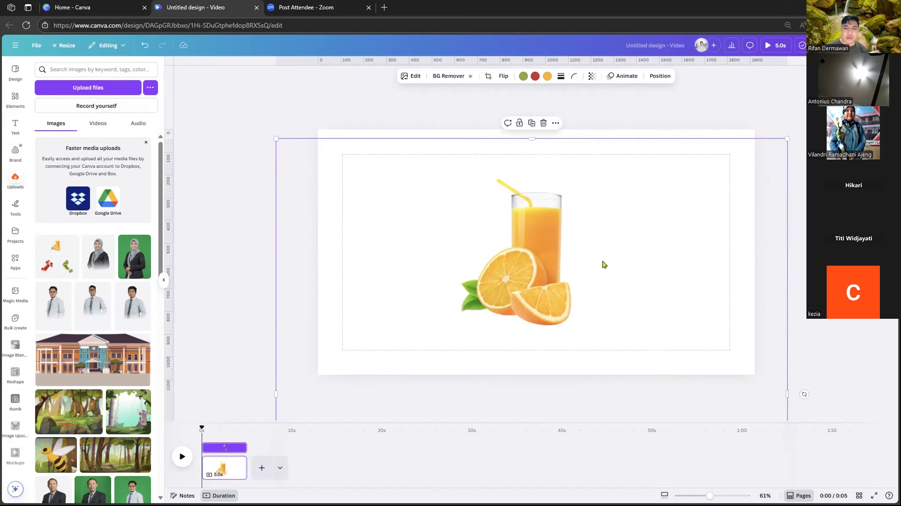
click(844, 312)
click(499, 247)
click(596, 115)
click(560, 179)
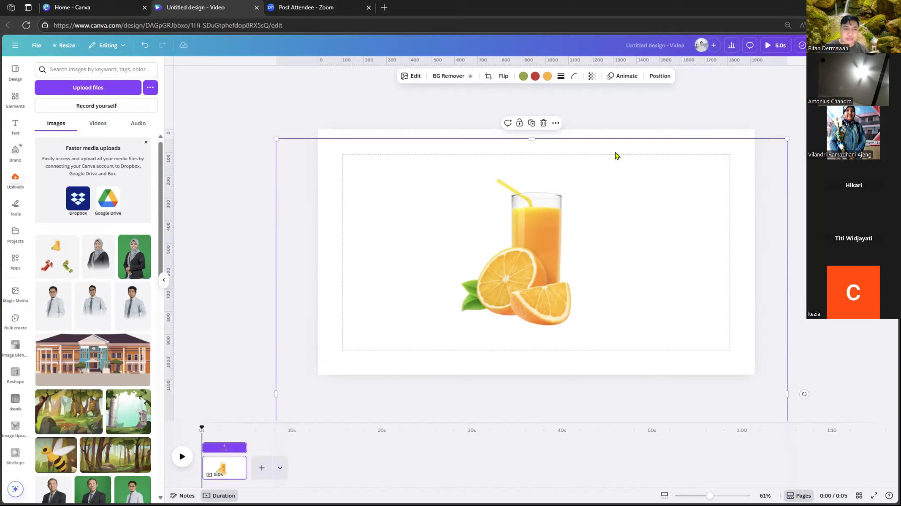
click(658, 133)
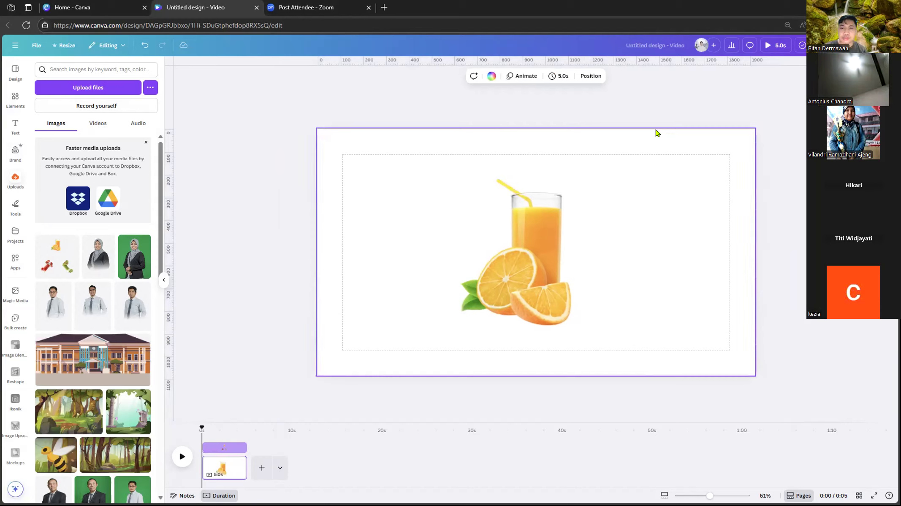
click(558, 210)
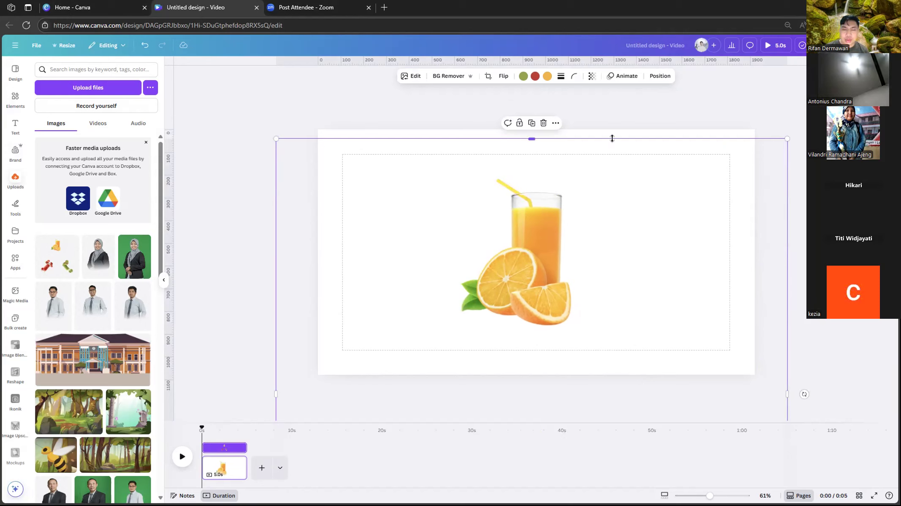
click(598, 109)
click(580, 139)
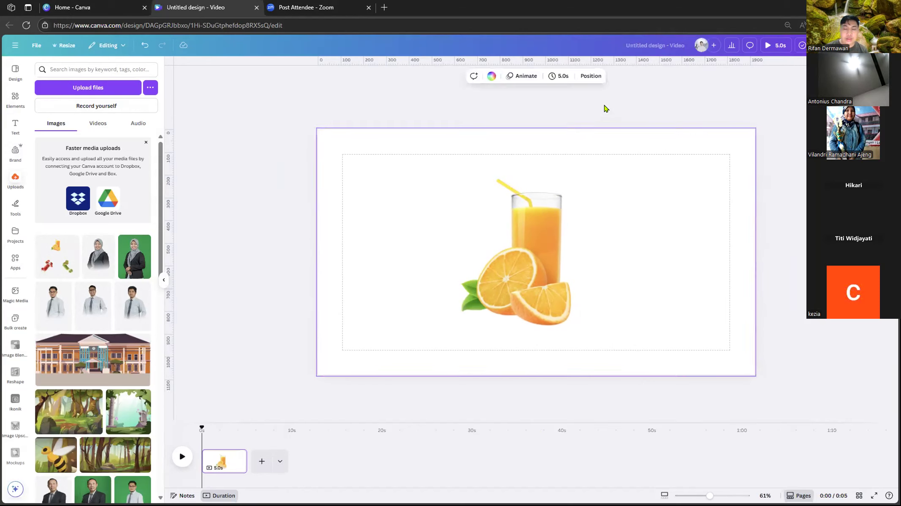
click(523, 154)
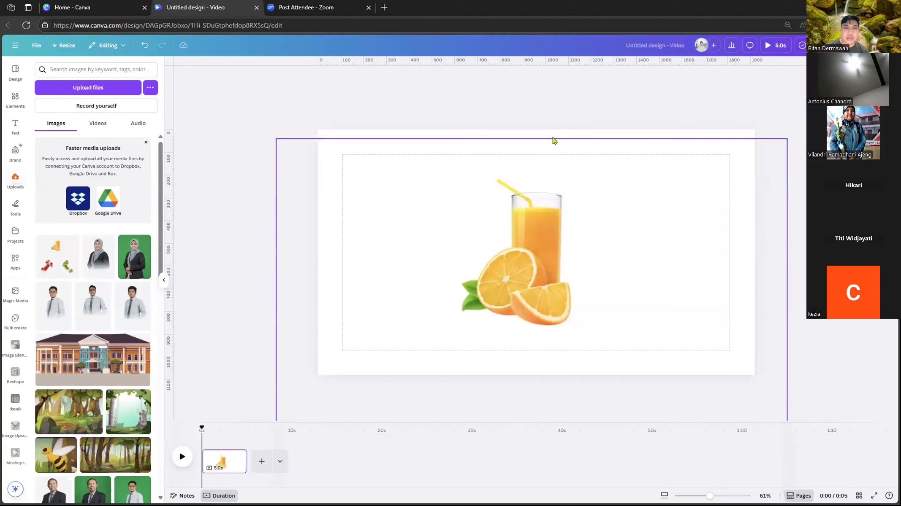
click(554, 141)
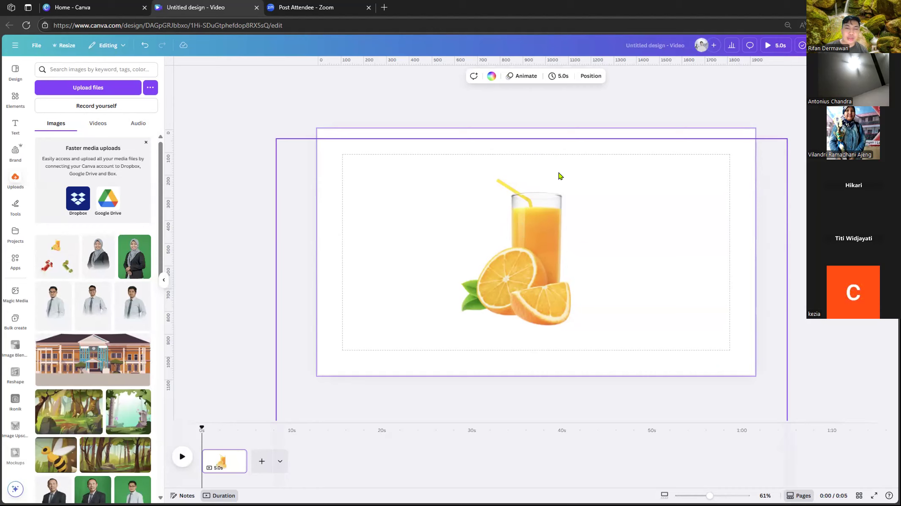
click(427, 114)
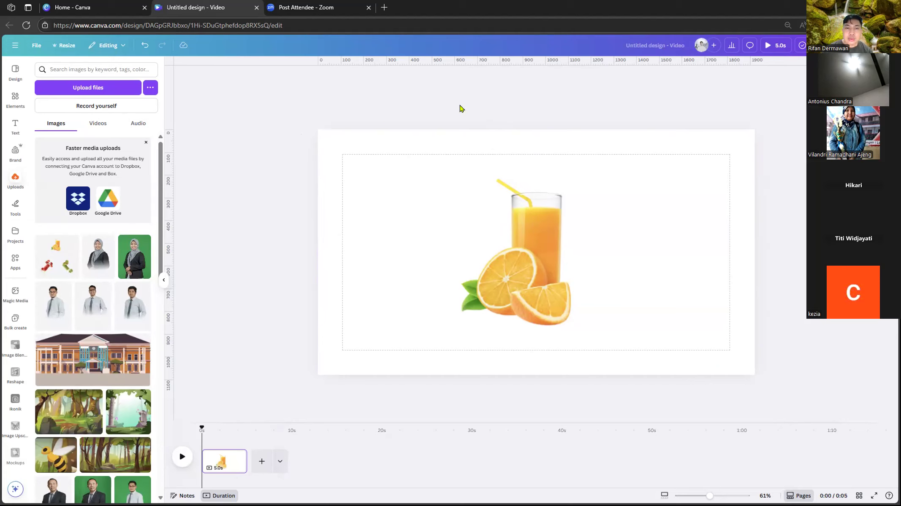
- Give the page background behind the orange juice a custom dark red colour, #642020
click(551, 136)
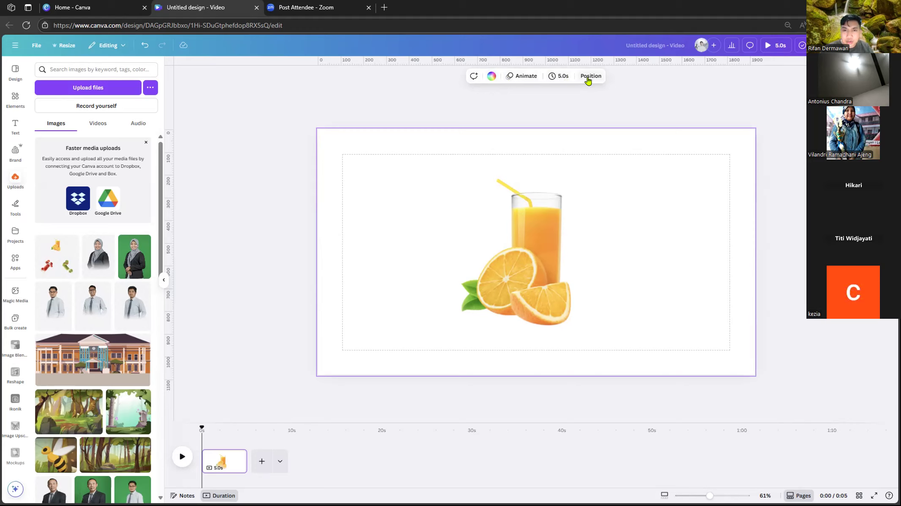
click(491, 78)
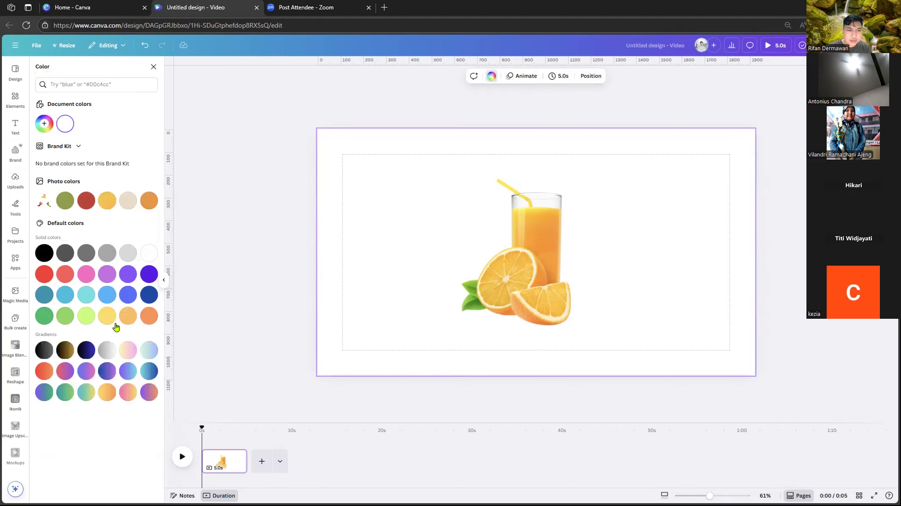
click(44, 124)
drag(69, 175, 102, 157)
drag(102, 159, 71, 192)
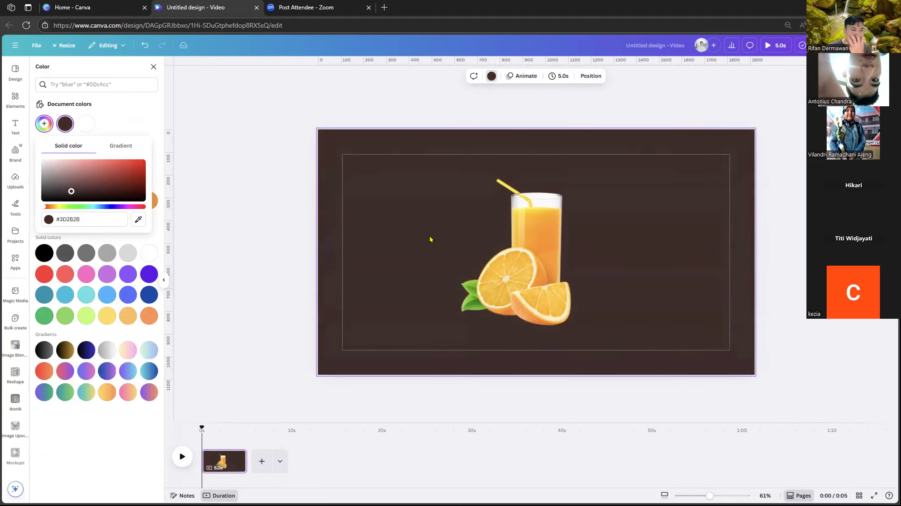
mouse_move(104, 184)
mouse_down()
mouse_move(129, 171)
mouse_move(126, 164)
mouse_move(86, 165)
mouse_move(54, 200)
mouse_move(57, 176)
mouse_move(55, 185)
mouse_move(72, 191)
mouse_move(106, 187)
mouse_up()
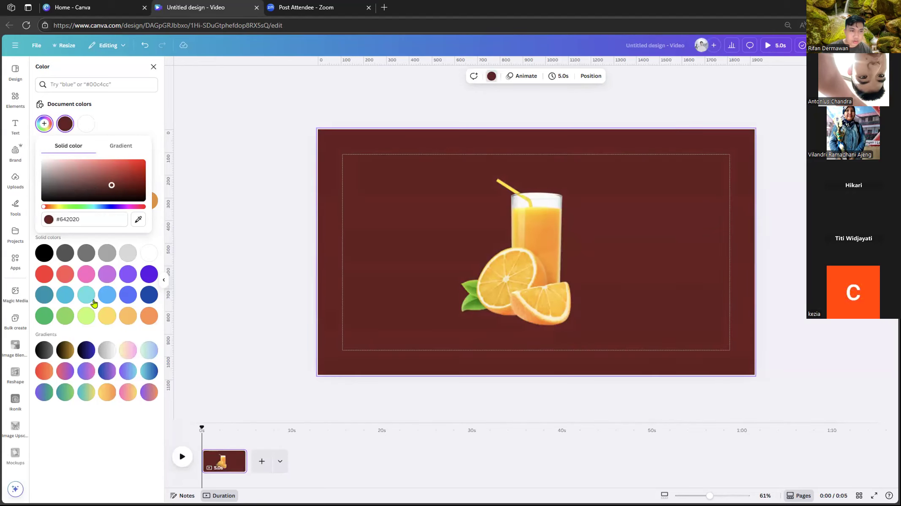
- Try the orange, light orange, yellow and lime default solid colours as the page background
click(146, 315)
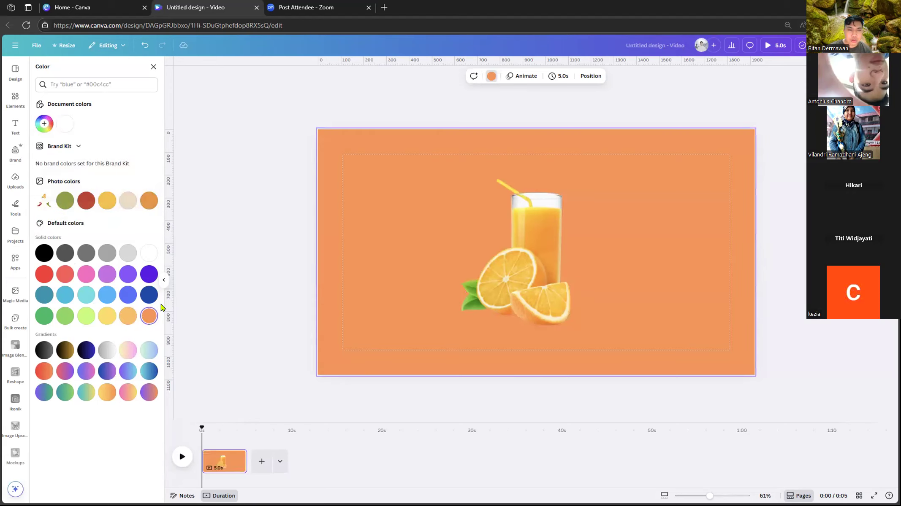
click(128, 316)
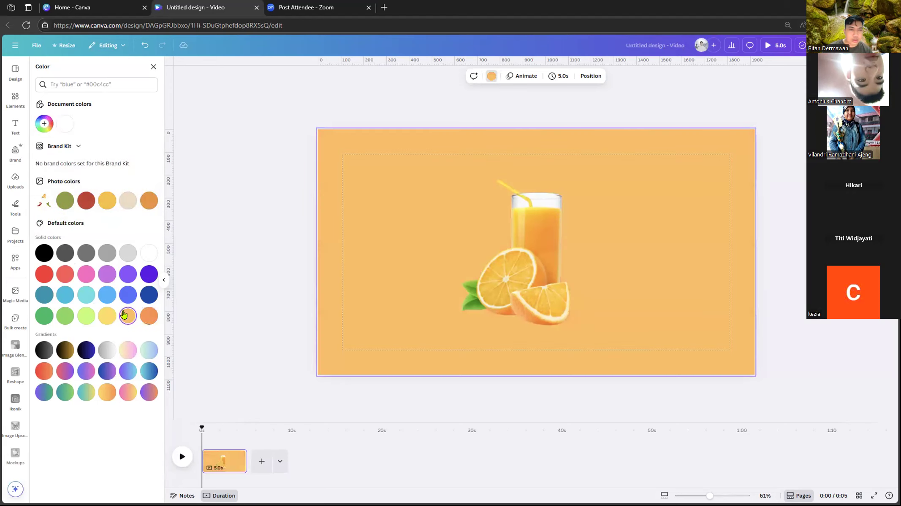
click(109, 317)
click(126, 317)
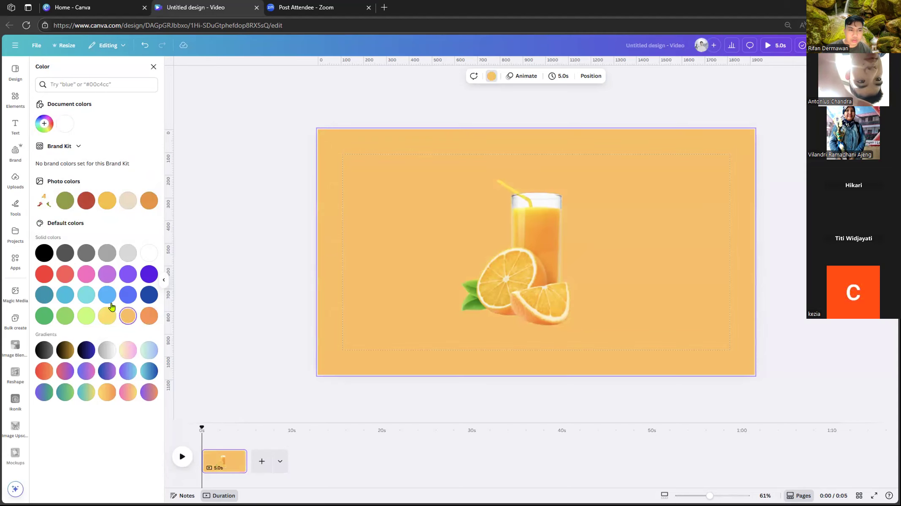
click(87, 316)
- Try the pastel green-to-blue, blue-to-teal and purple-to-turquoise gradients and solid dark grey as the page background
click(148, 352)
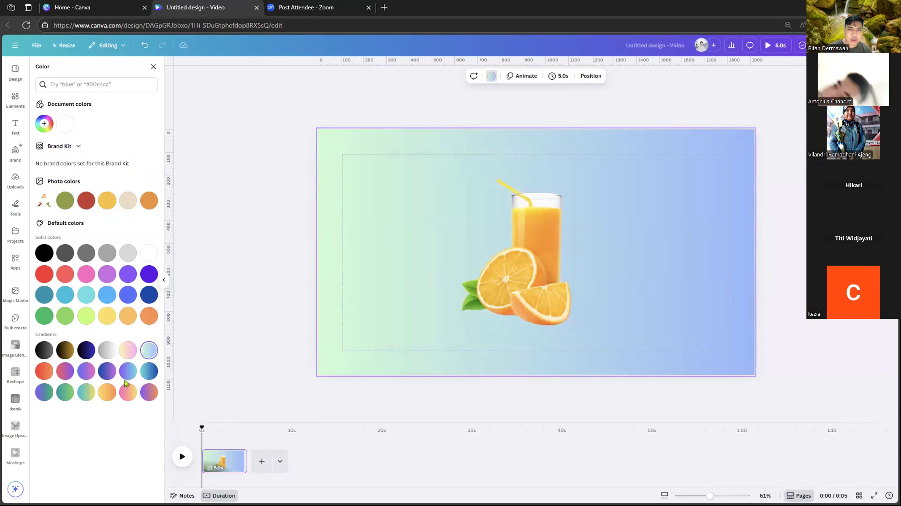
click(148, 373)
click(123, 372)
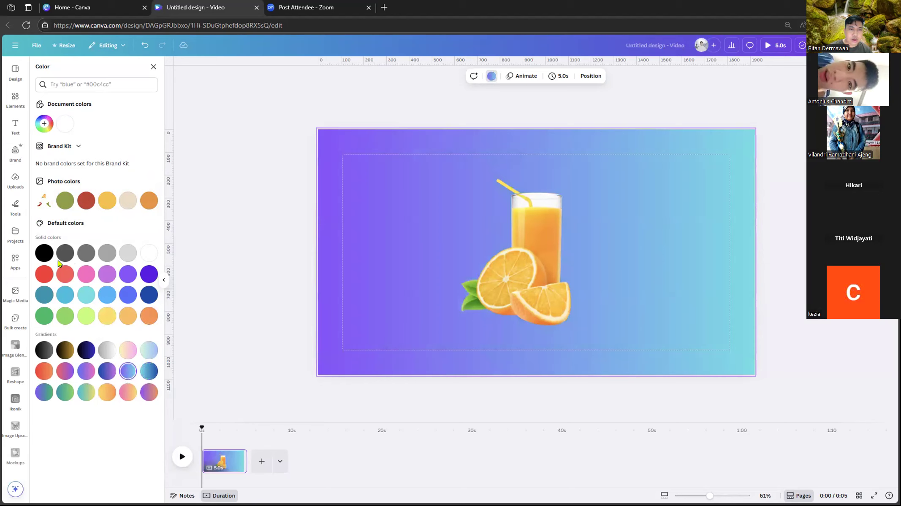
click(44, 123)
click(93, 100)
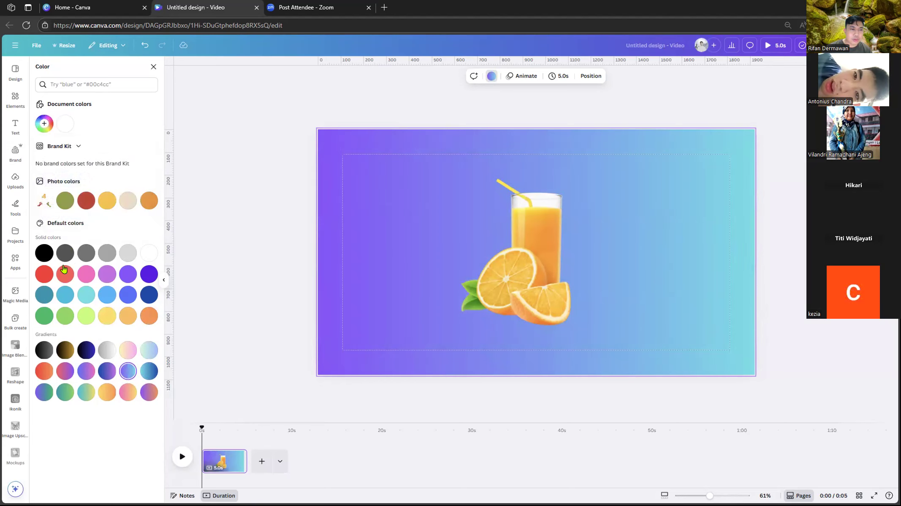
click(65, 253)
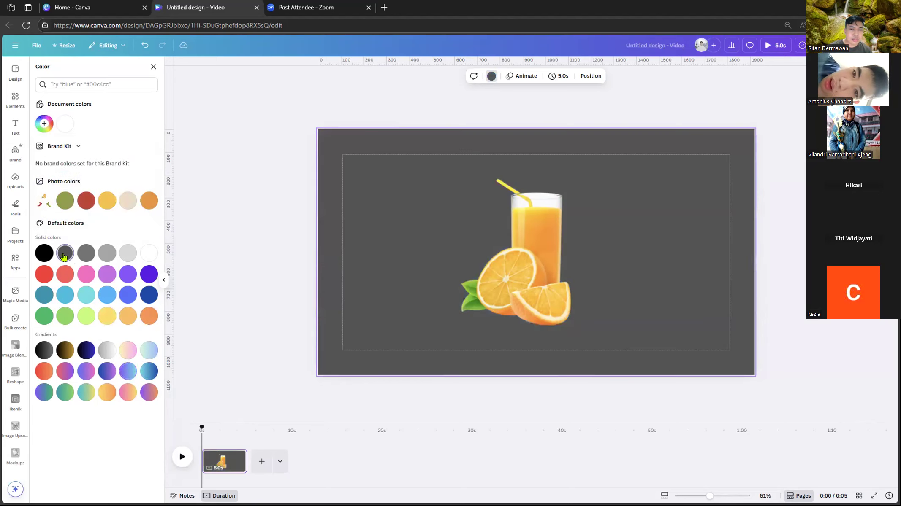
- Set the page background to a custom dark brown, #443217
click(44, 123)
click(100, 179)
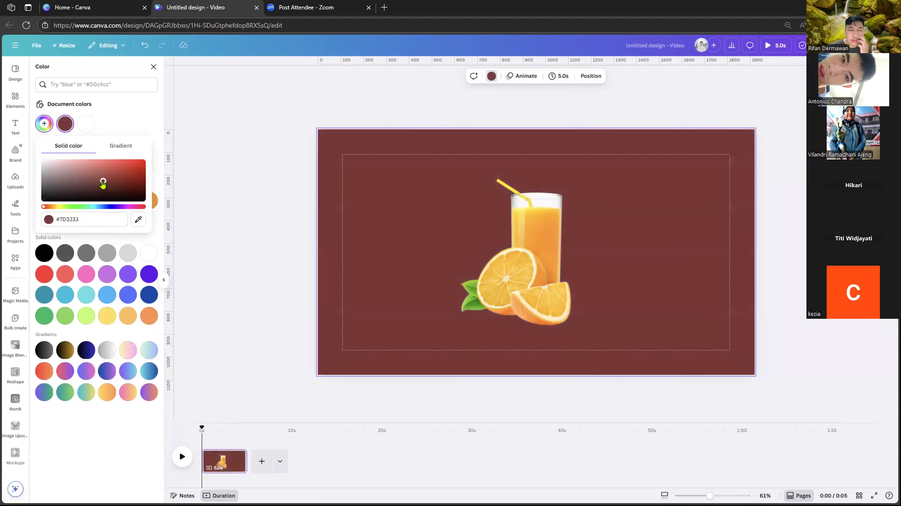
mouse_move(100, 179)
mouse_down()
mouse_move(112, 176)
mouse_move(100, 182)
mouse_up()
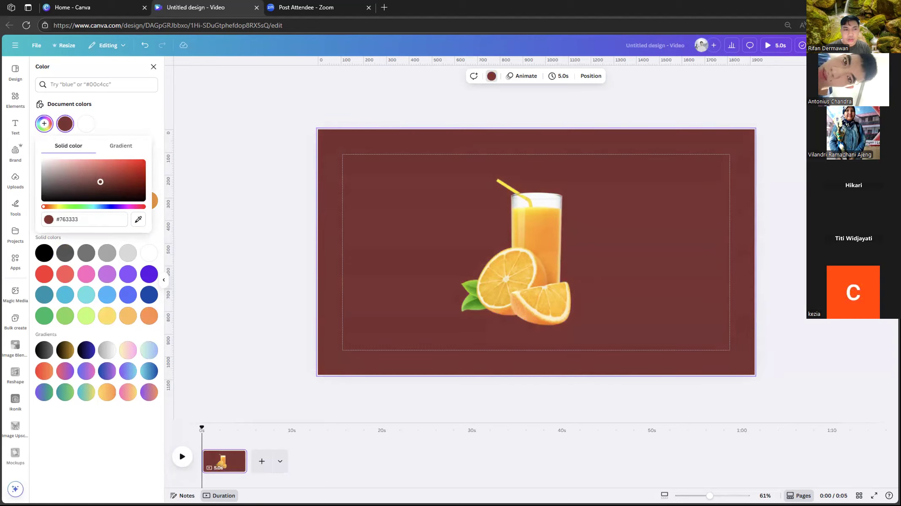
mouse_move(50, 206)
mouse_down()
mouse_move(64, 203)
mouse_move(54, 206)
mouse_up()
mouse_move(99, 182)
mouse_down()
mouse_move(122, 166)
mouse_move(86, 172)
mouse_move(125, 181)
mouse_move(109, 190)
mouse_up()
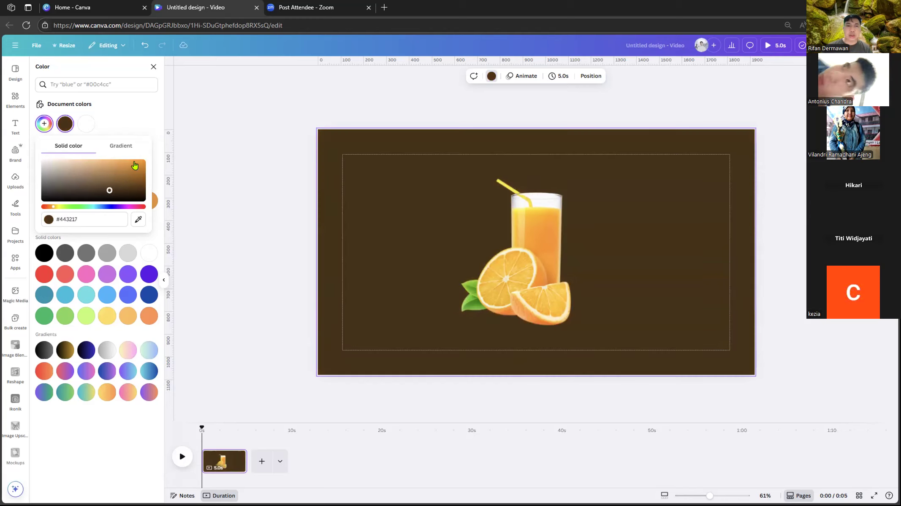
click(354, 103)
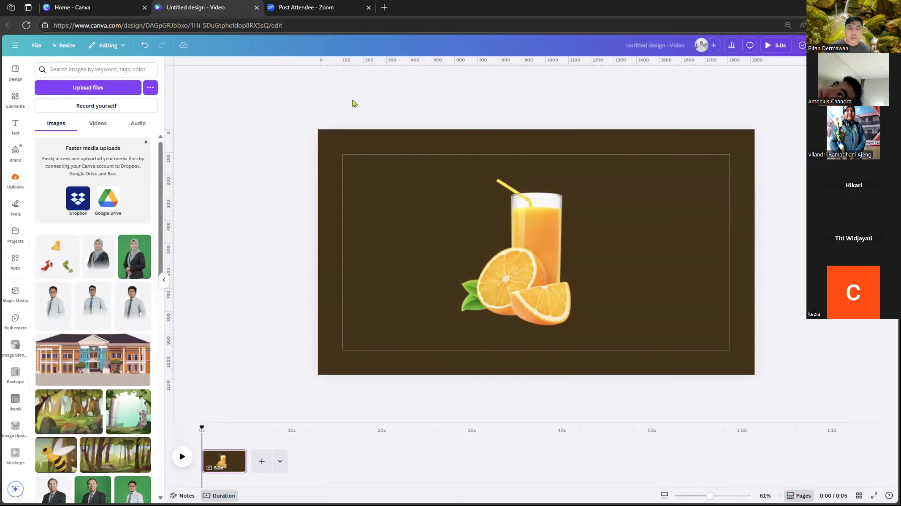
click(544, 224)
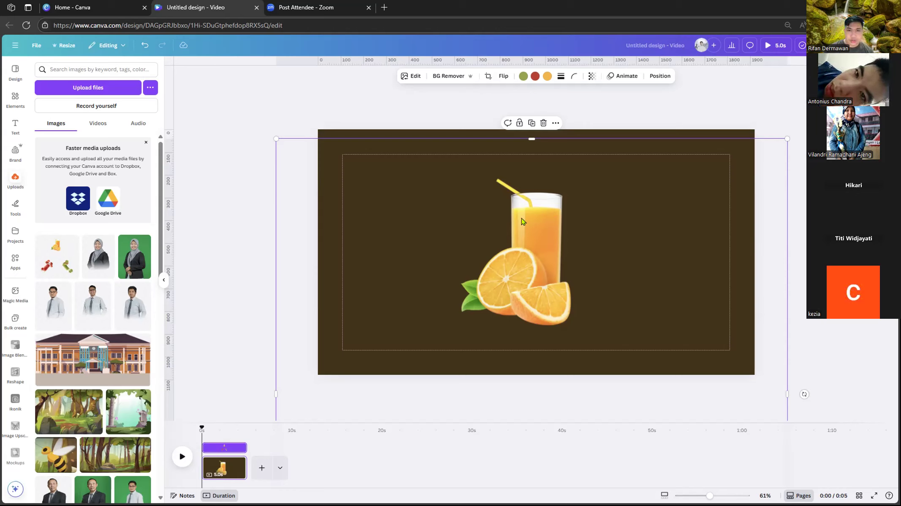
click(772, 130)
click(549, 199)
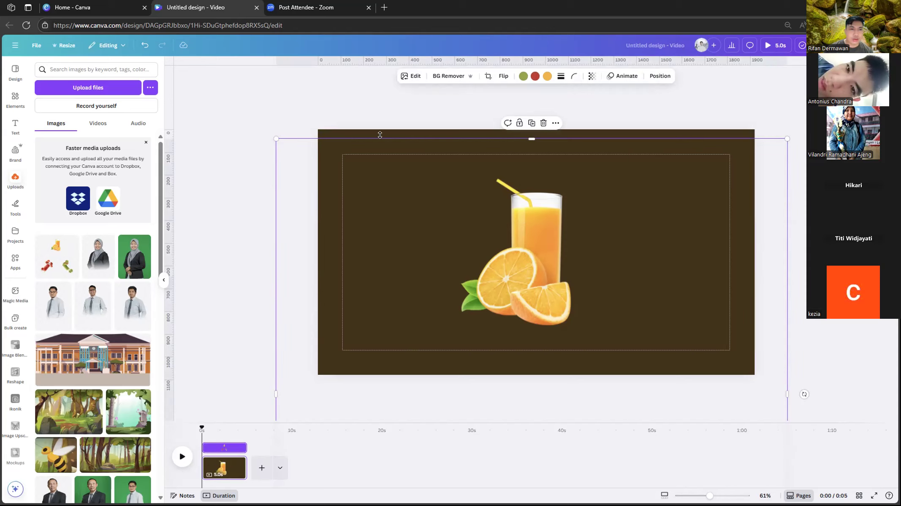
- Try the red, yellow and orange colours taken from the photo as the page background
click(427, 136)
click(491, 76)
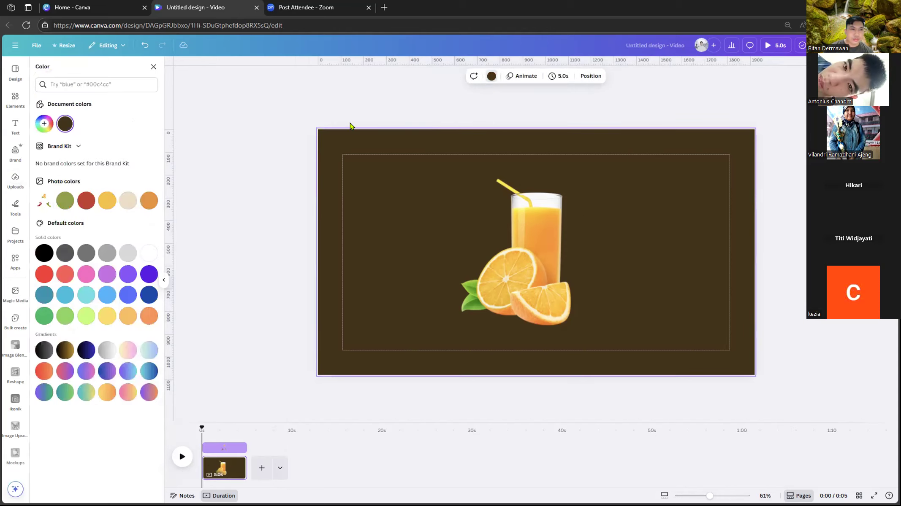
click(89, 203)
click(109, 203)
click(150, 205)
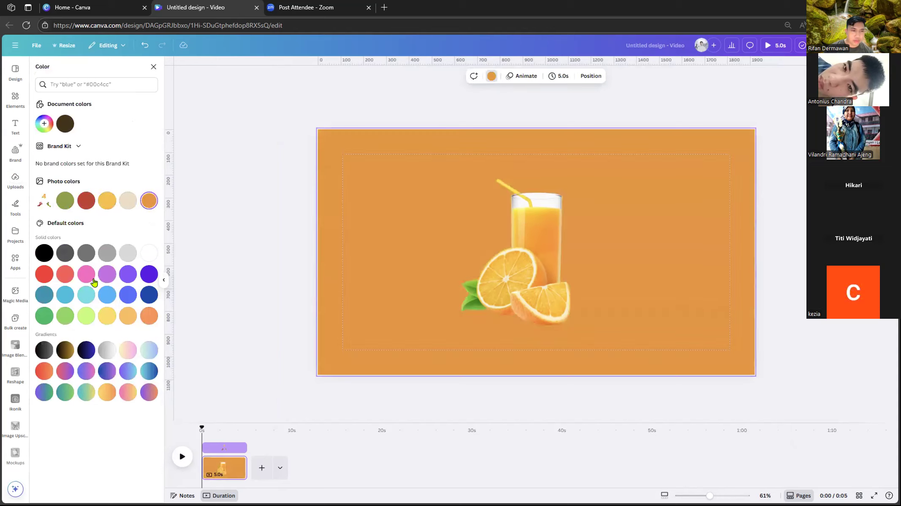
- Try light orange, yellow, and the black-to-blue, black-to-gold and black-to-grey gradients as the page background
click(127, 316)
click(107, 316)
click(90, 346)
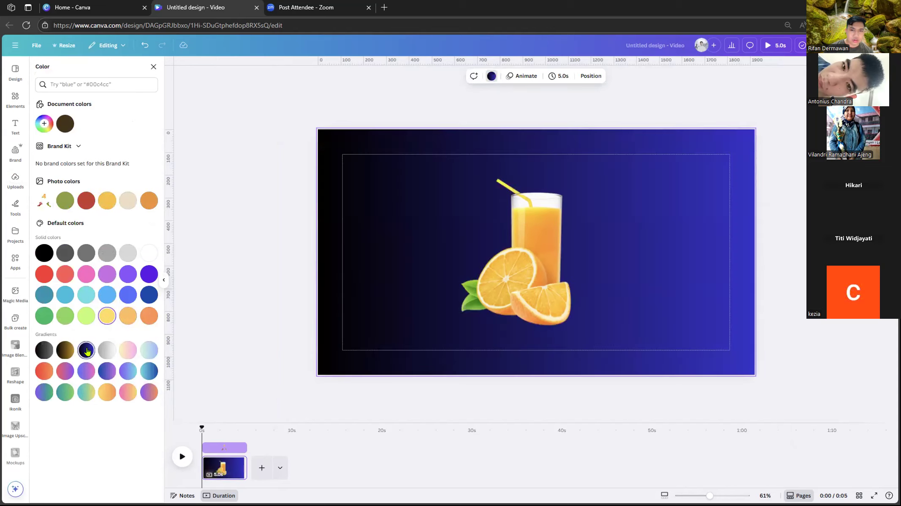
click(71, 348)
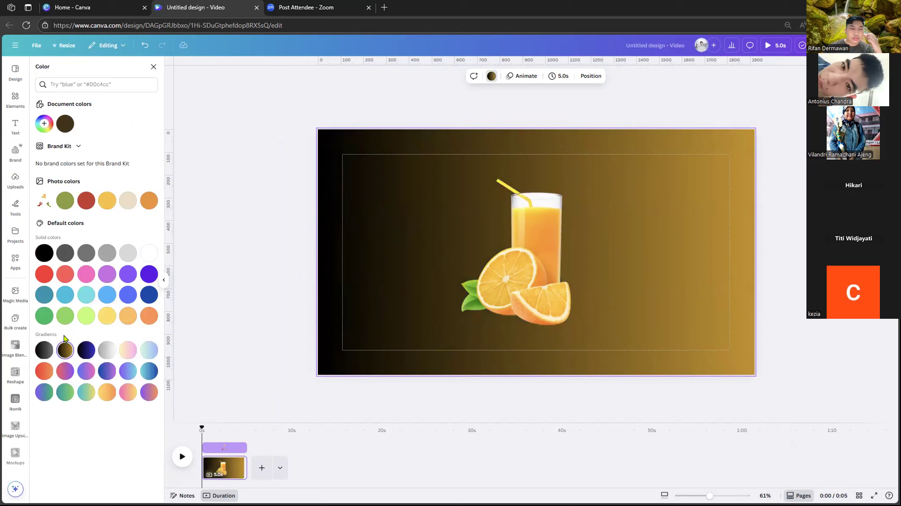
click(44, 350)
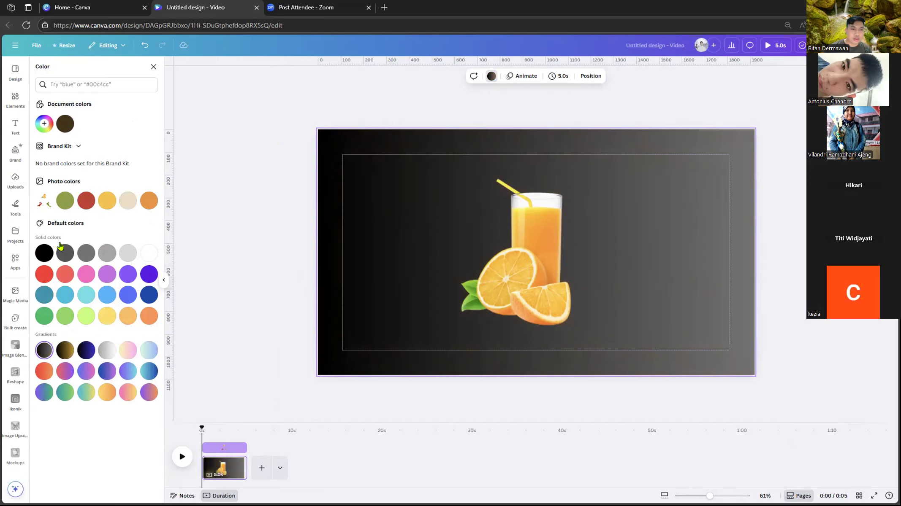
- Choose the photo's green for the page background and darken it to the custom colour #061F07
click(65, 201)
click(45, 123)
drag(111, 165, 77, 207)
click(109, 177)
drag(109, 176, 124, 196)
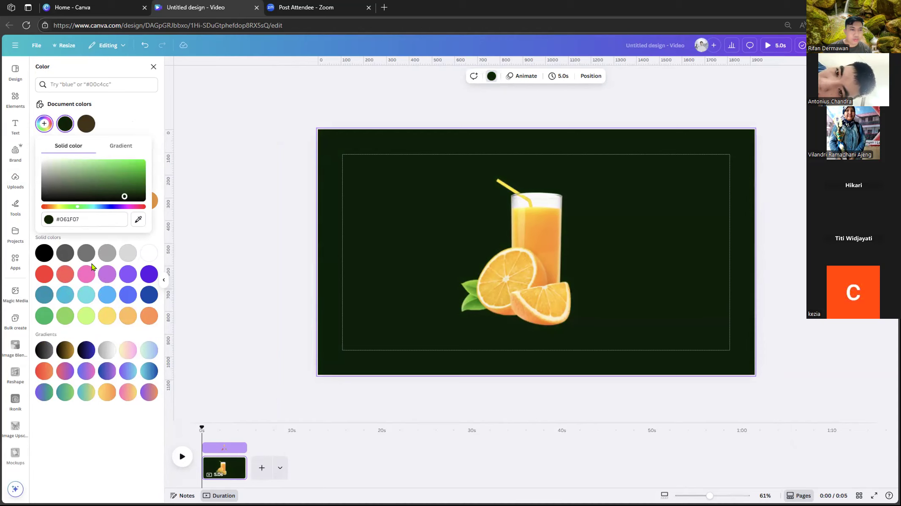
- Change the page background to a custom orange-brown, #613200
click(51, 207)
drag(86, 187, 155, 186)
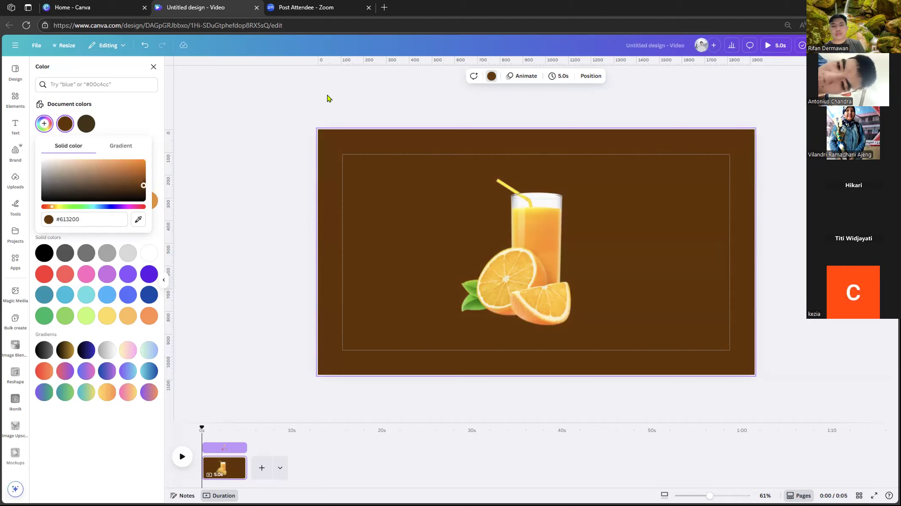
click(327, 111)
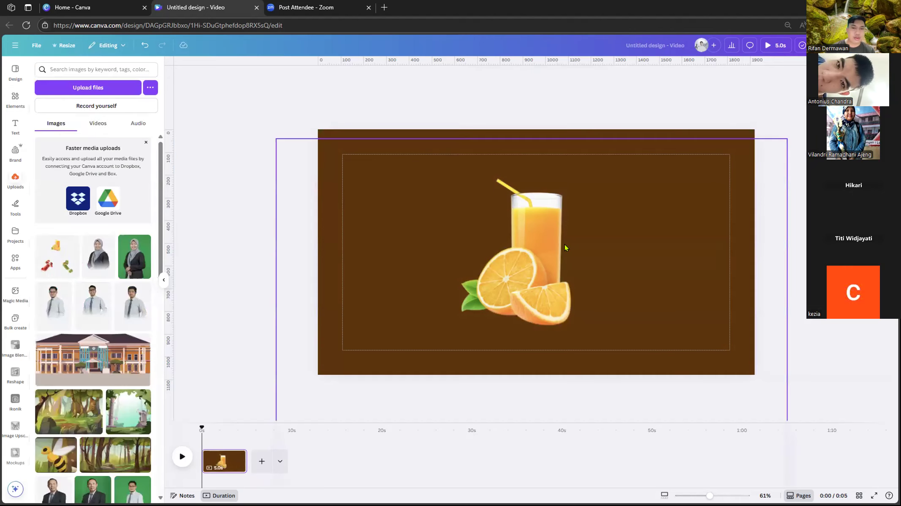
- Move the juice image slightly down on the page
drag(595, 240, 593, 264)
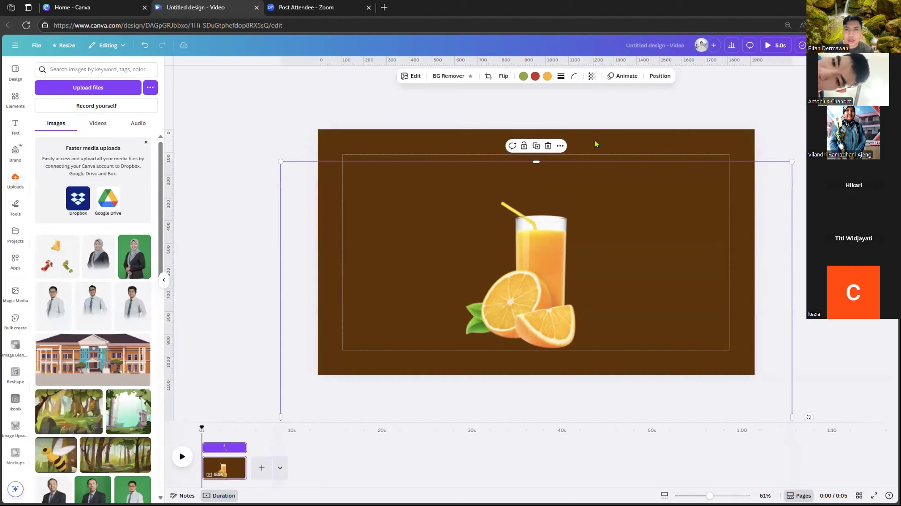
click(590, 120)
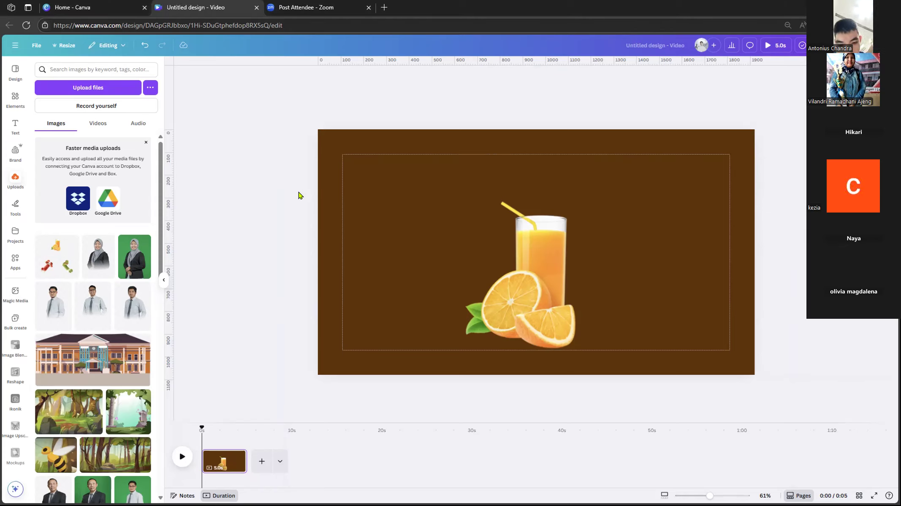
click(545, 276)
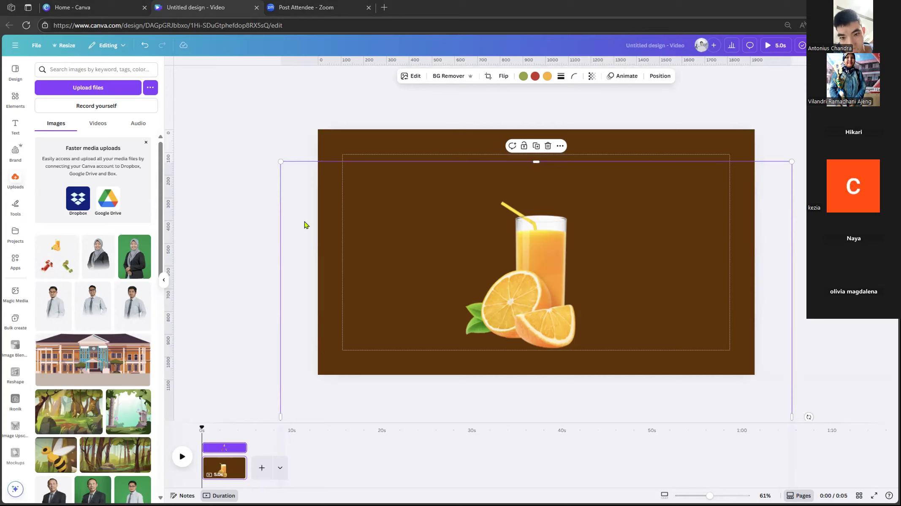
click(302, 191)
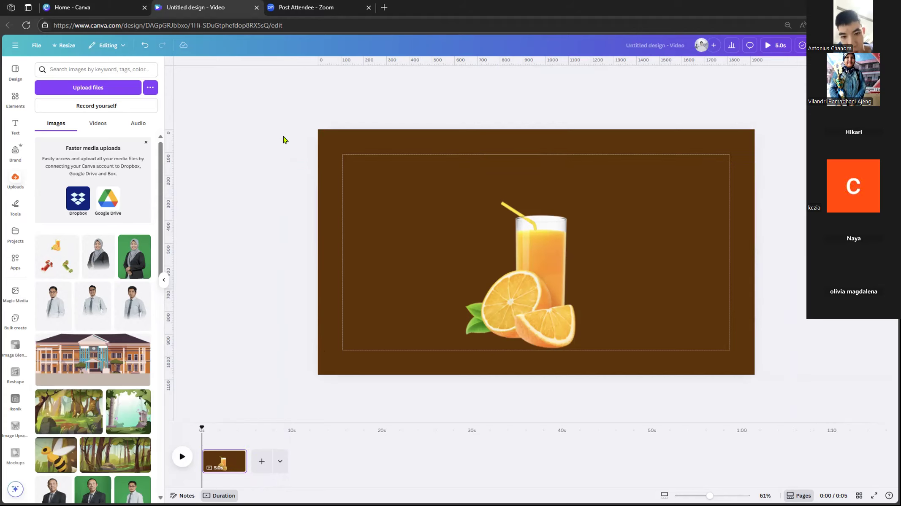
- Undo the image move and the brown background colour
key(ctrl+z)
key(ctrl+z)
- Delete the juice image and clear the background colour so the page is blank
click(543, 252)
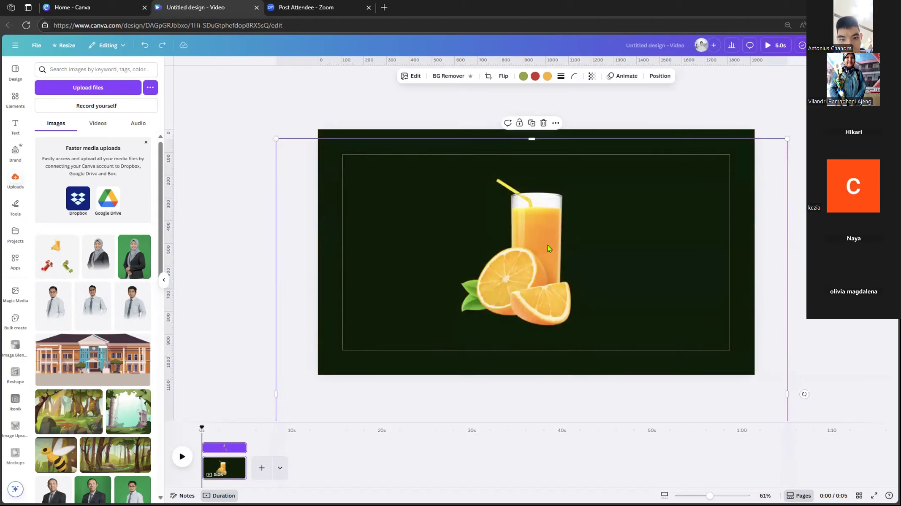
key(Delete)
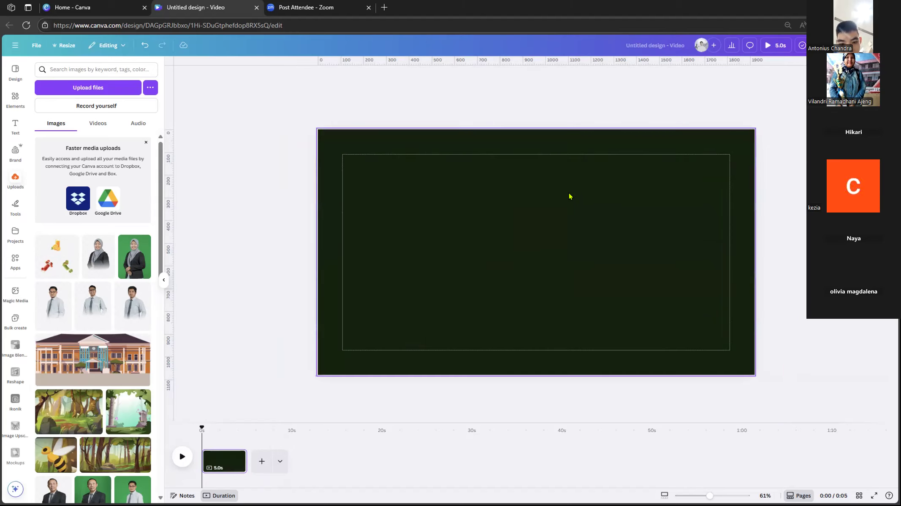
click(512, 77)
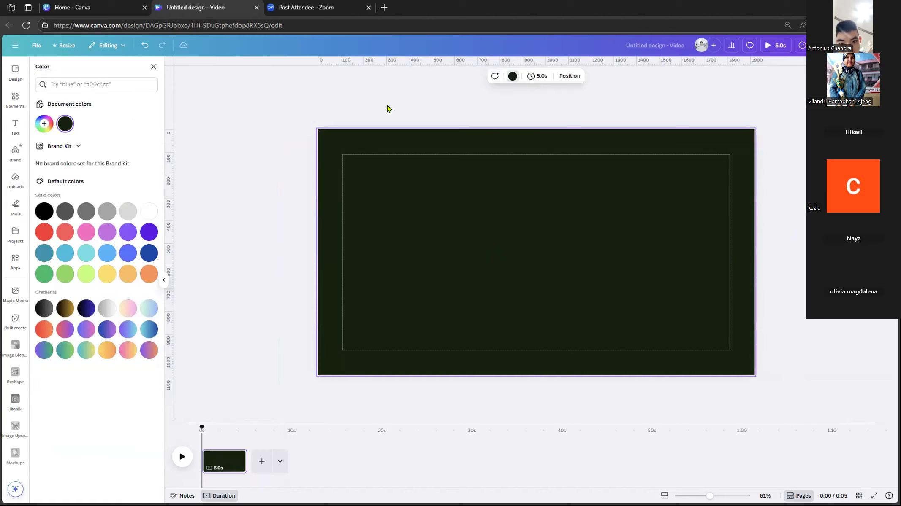
key(Delete)
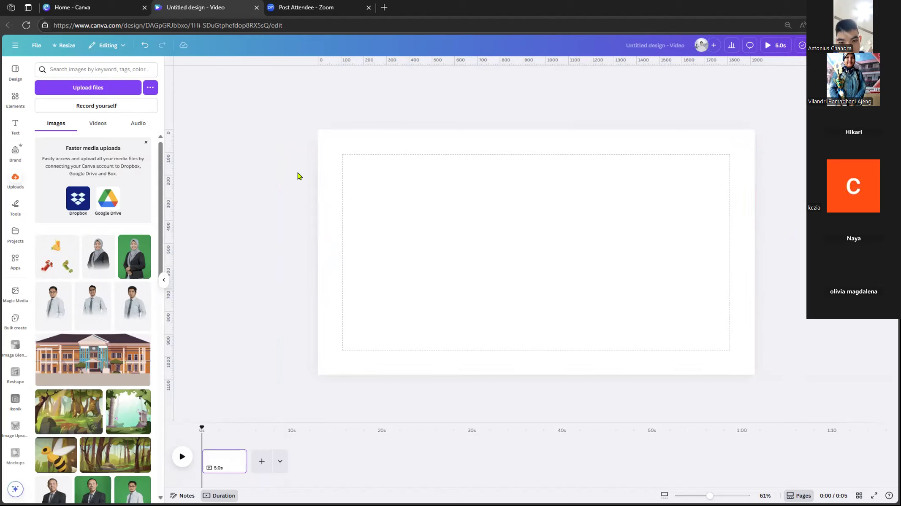
- Upload the Juice image file from the Downloads folder
click(290, 392)
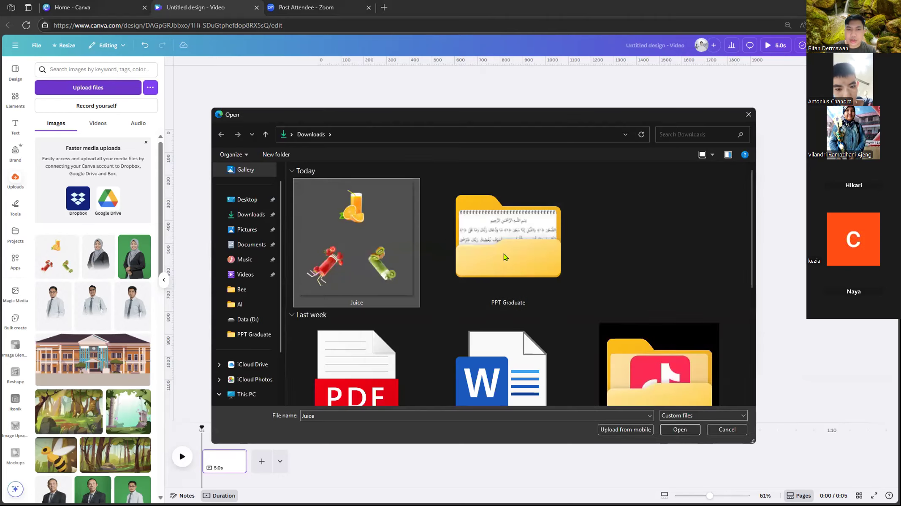
click(679, 430)
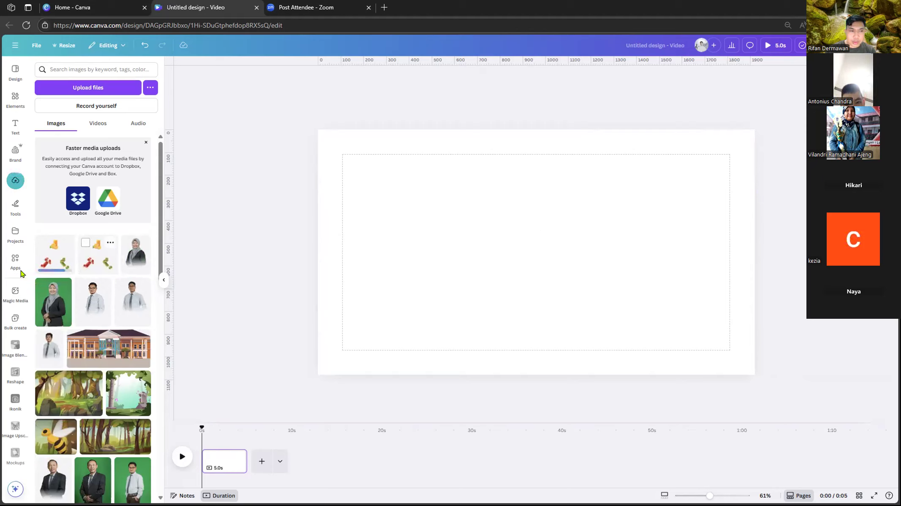
- Place the uploaded juice image on the page and enlarge it until it is wider than the page
click(51, 263)
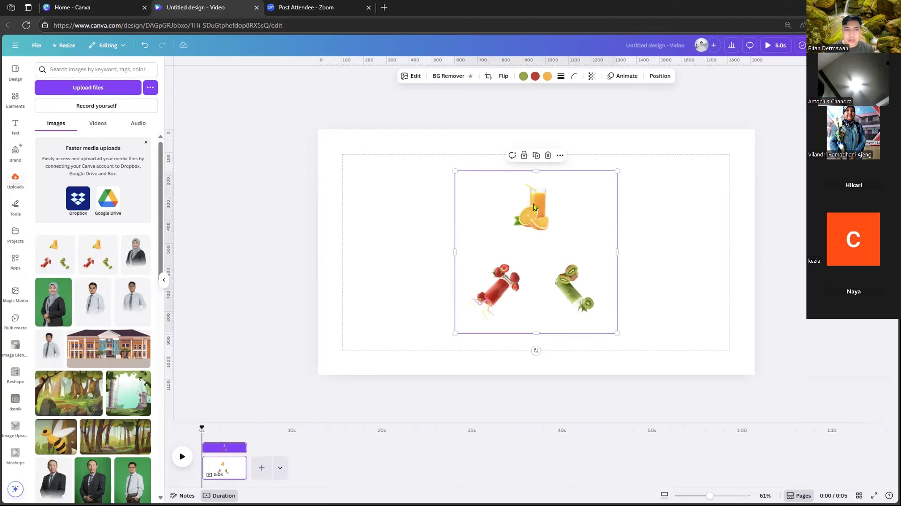
drag(569, 188, 521, 249)
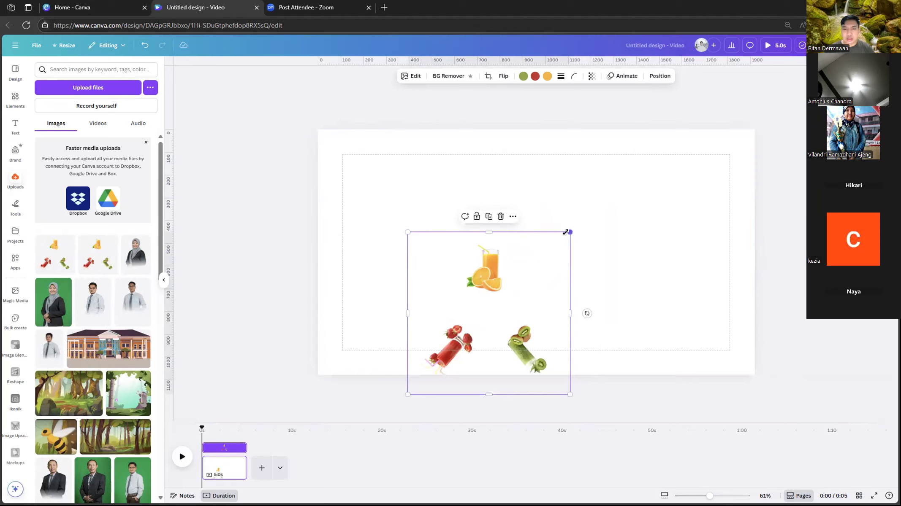
drag(568, 232, 609, 250)
drag(527, 401, 526, 263)
drag(504, 364, 511, 316)
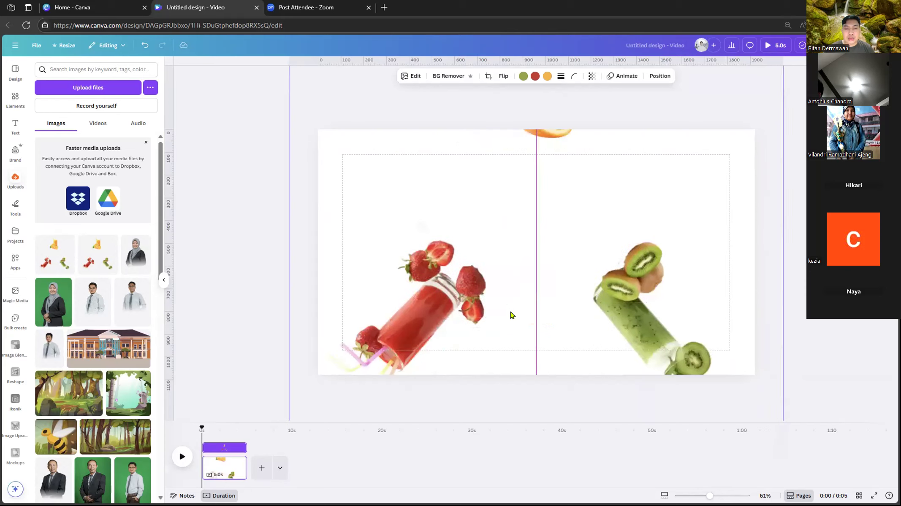
- Reposition the enlarged image so that only the orange juice glass sits centred on the page
drag(406, 316, 400, 283)
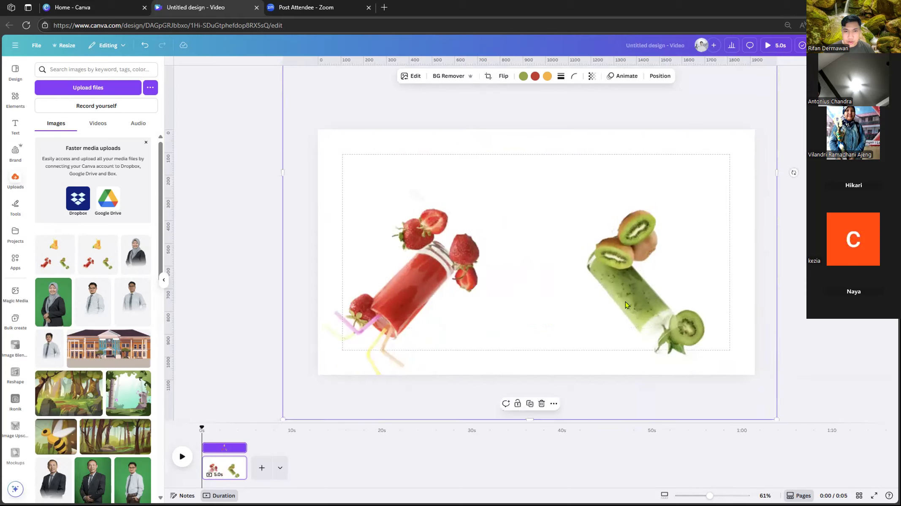
drag(628, 224, 615, 288)
drag(617, 203, 633, 337)
drag(594, 244, 606, 260)
drag(566, 219, 579, 206)
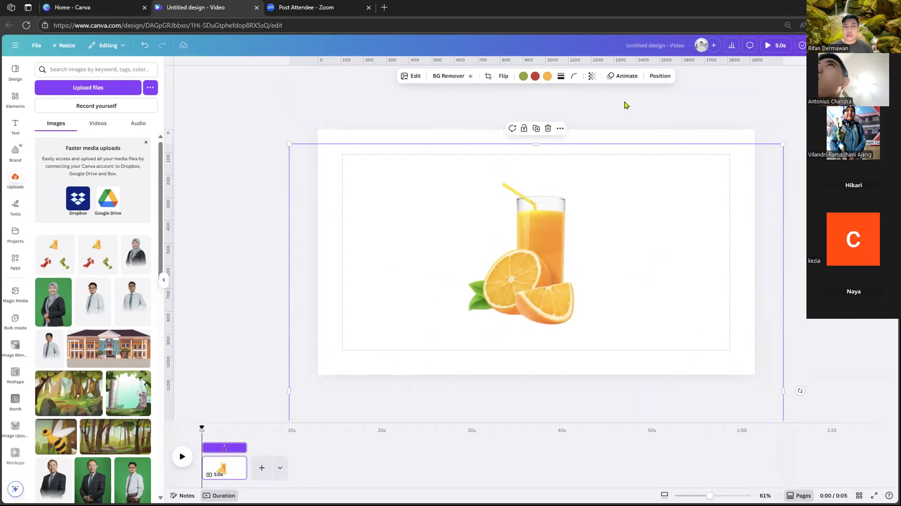
click(625, 105)
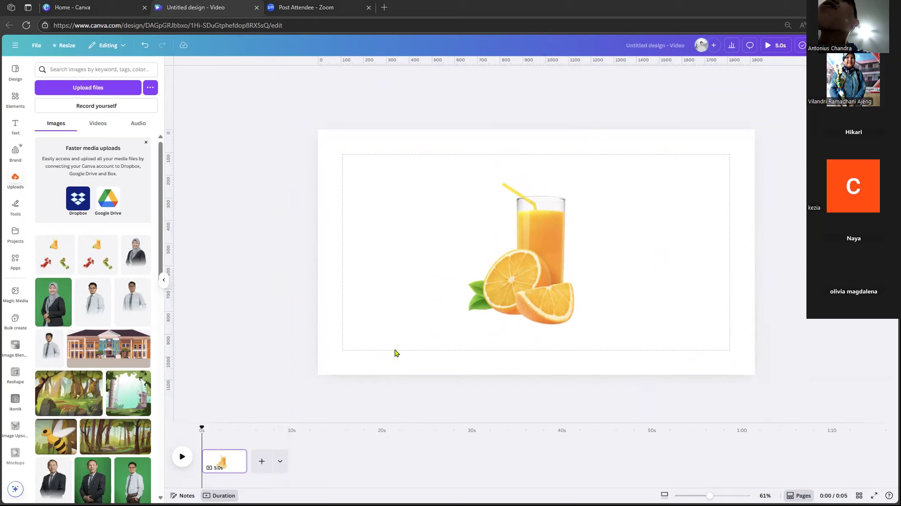
click(531, 215)
click(286, 322)
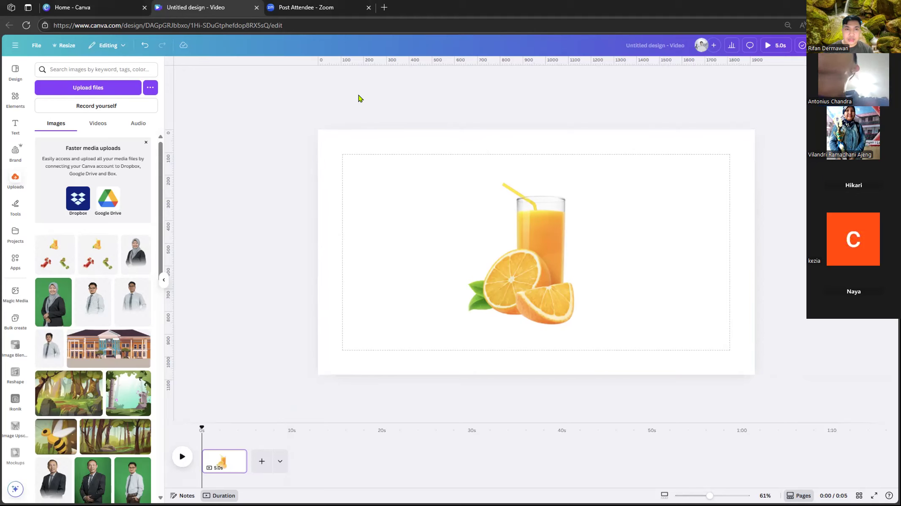
- Set the page background to the red photo colour and darken it to a deep maroon
click(537, 135)
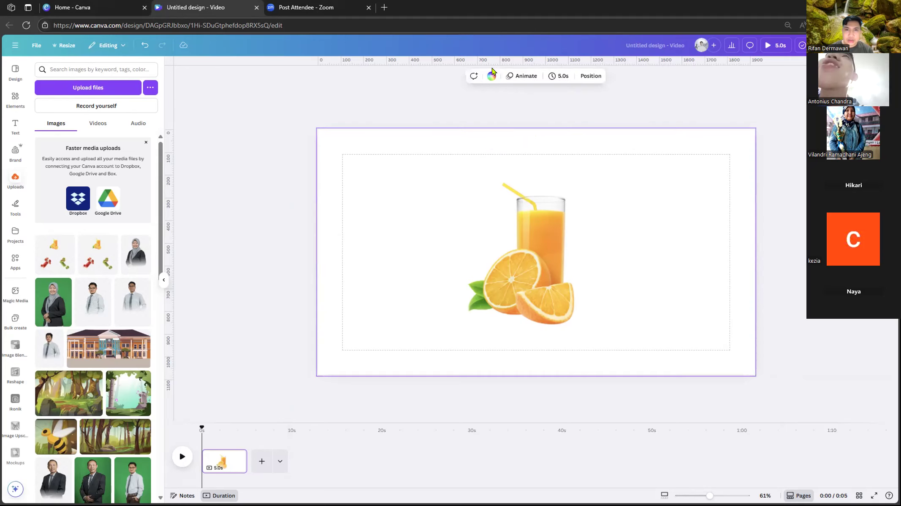
click(492, 77)
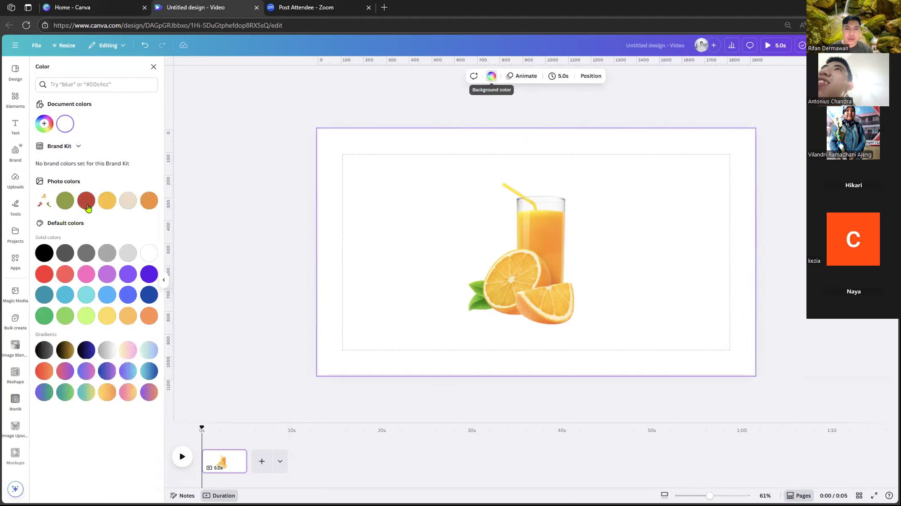
click(86, 206)
click(44, 123)
drag(96, 176, 131, 186)
click(497, 114)
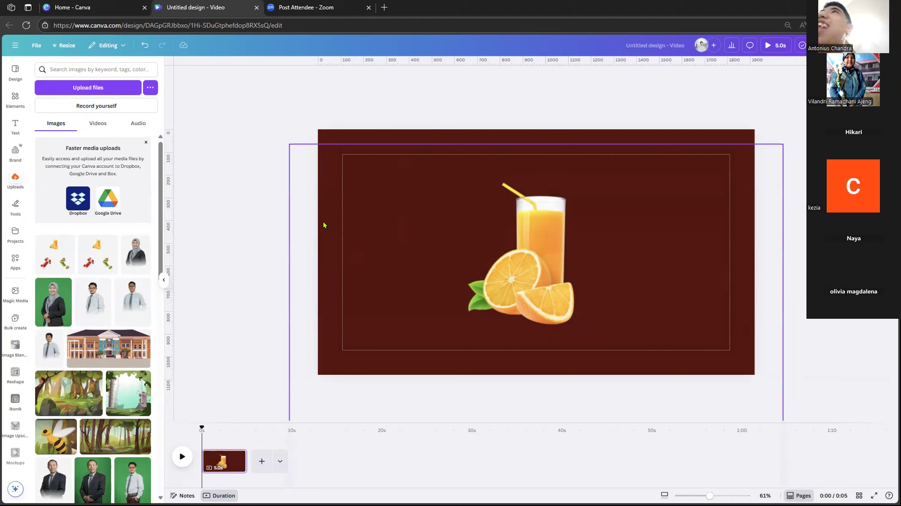
click(549, 238)
click(581, 115)
click(523, 240)
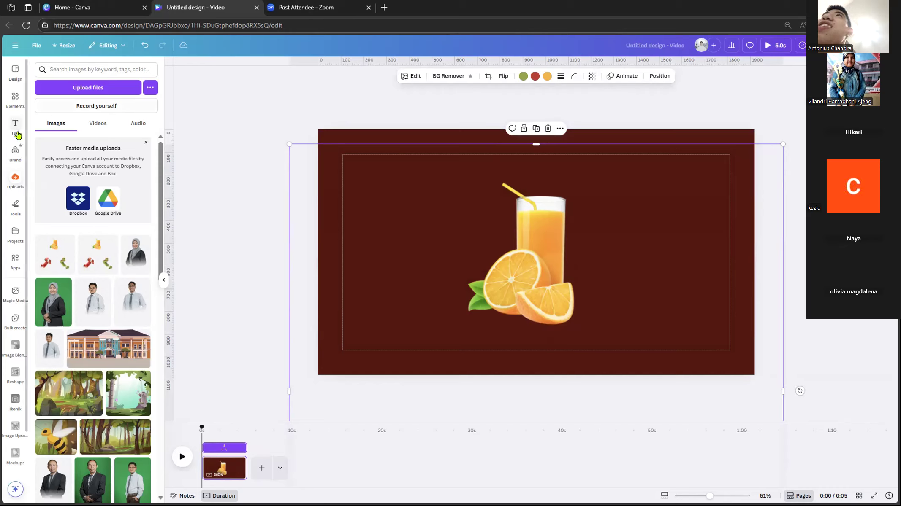
click(295, 102)
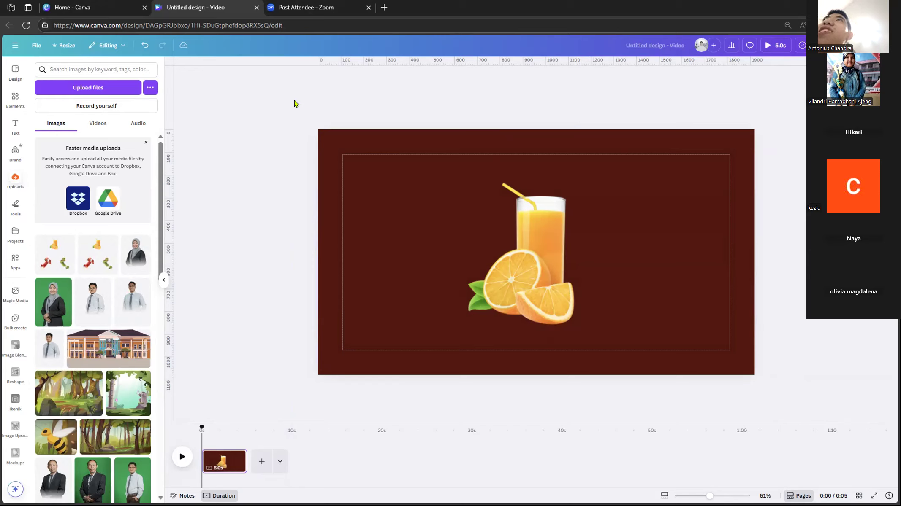
click(542, 211)
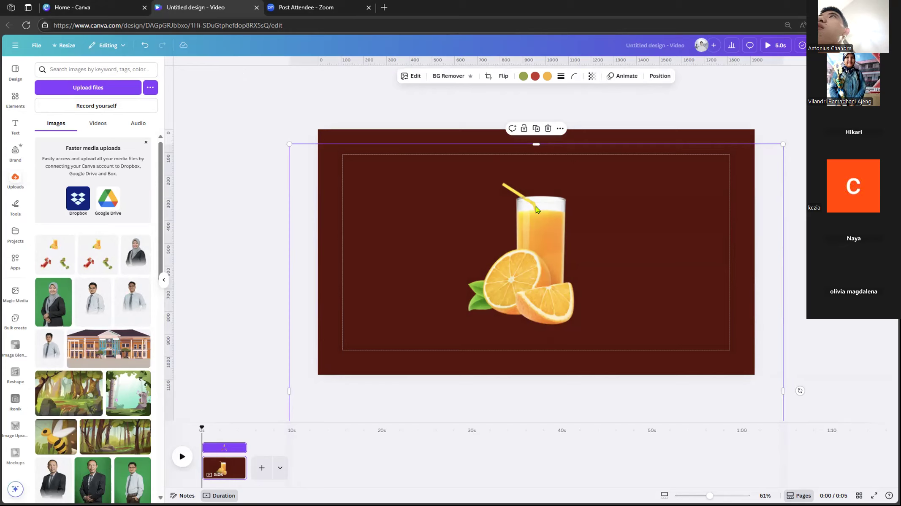
click(279, 104)
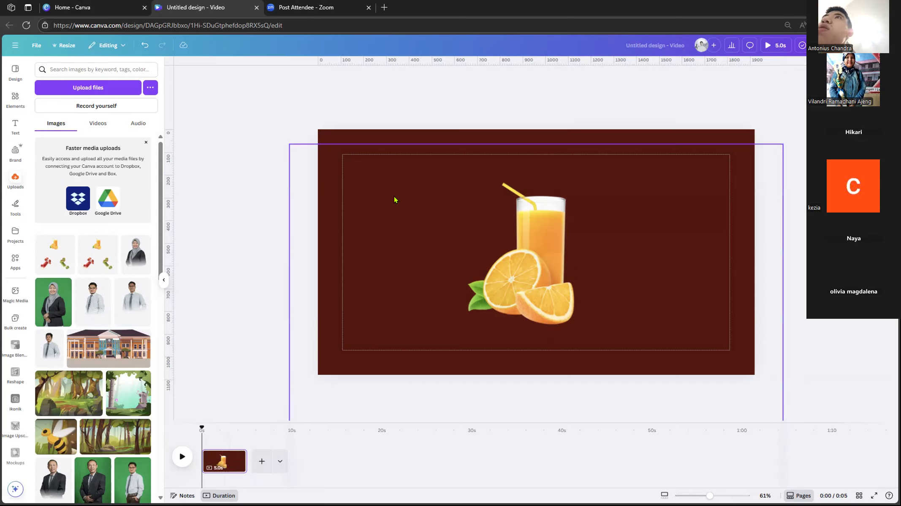
click(554, 200)
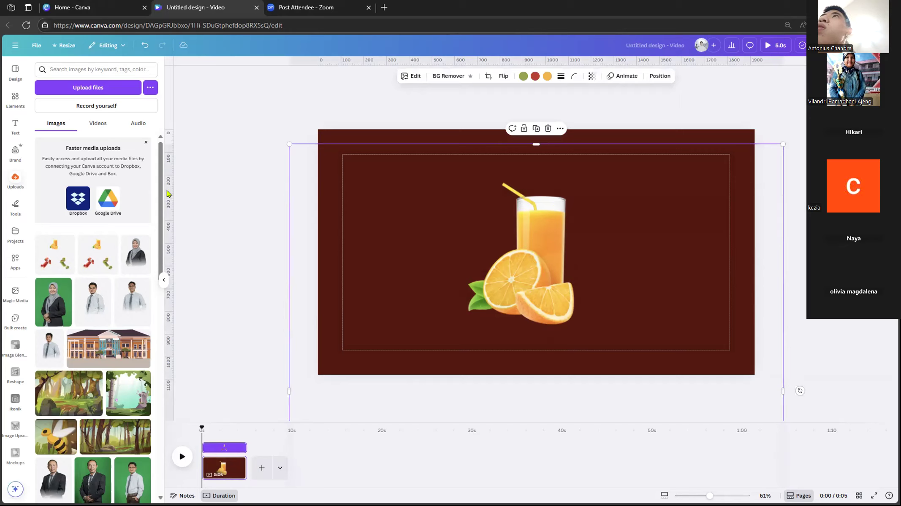
click(167, 352)
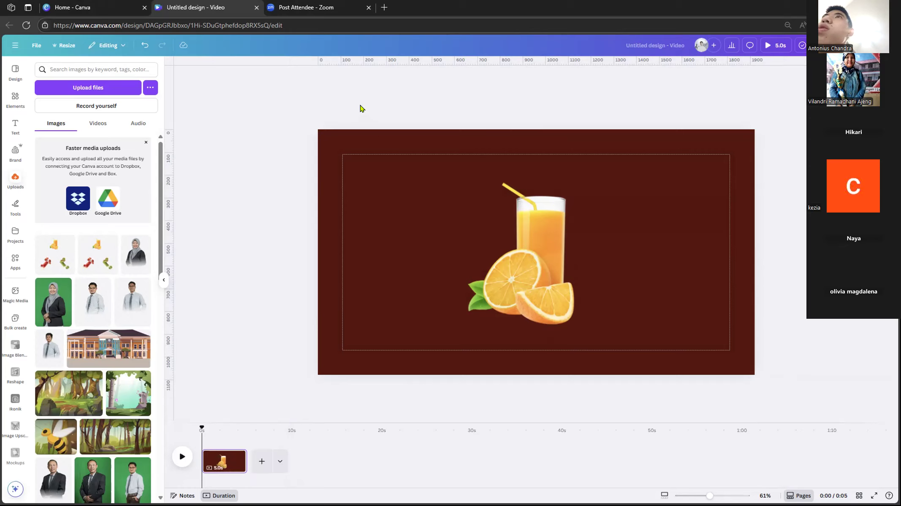
click(274, 463)
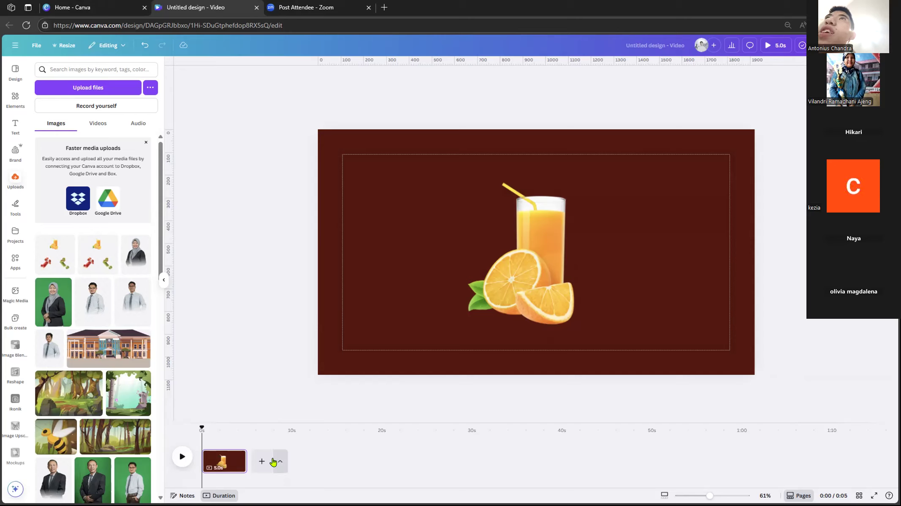
- Duplicate the orange juice page to make a second page
right_click(219, 461)
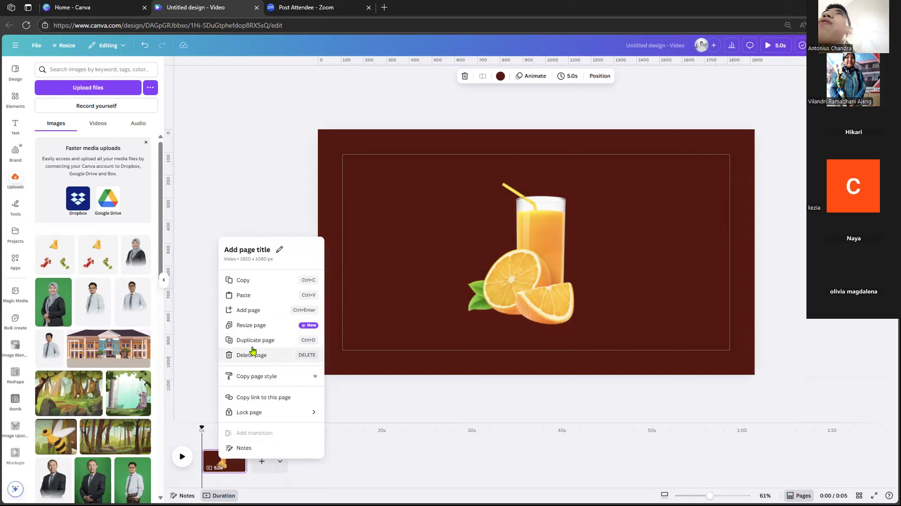
click(278, 340)
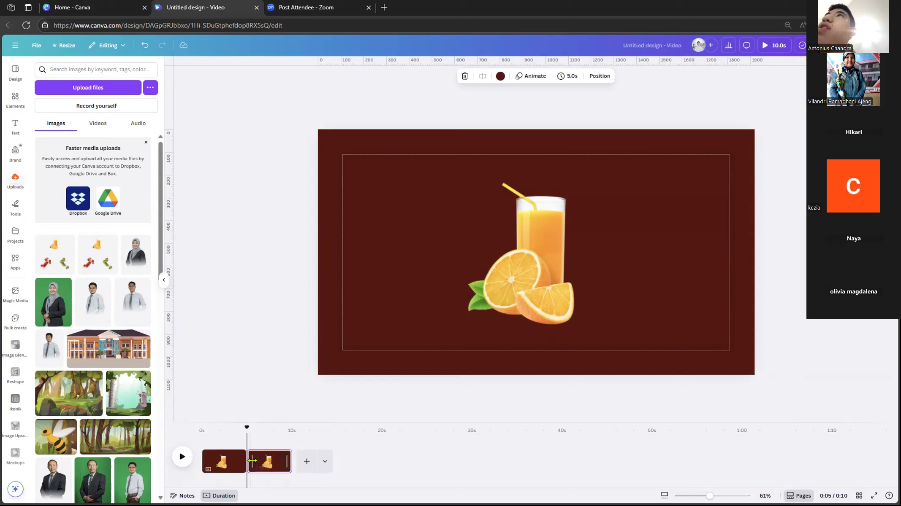
click(221, 462)
right_click(222, 462)
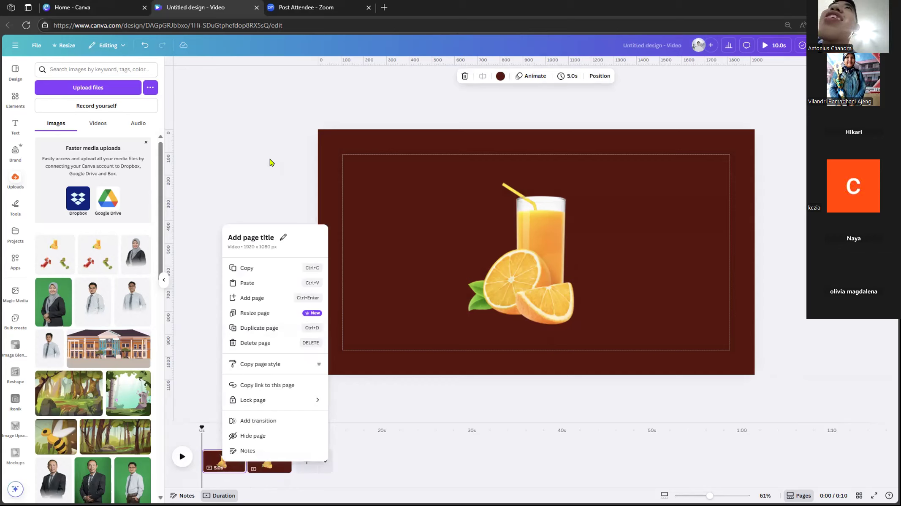
click(287, 169)
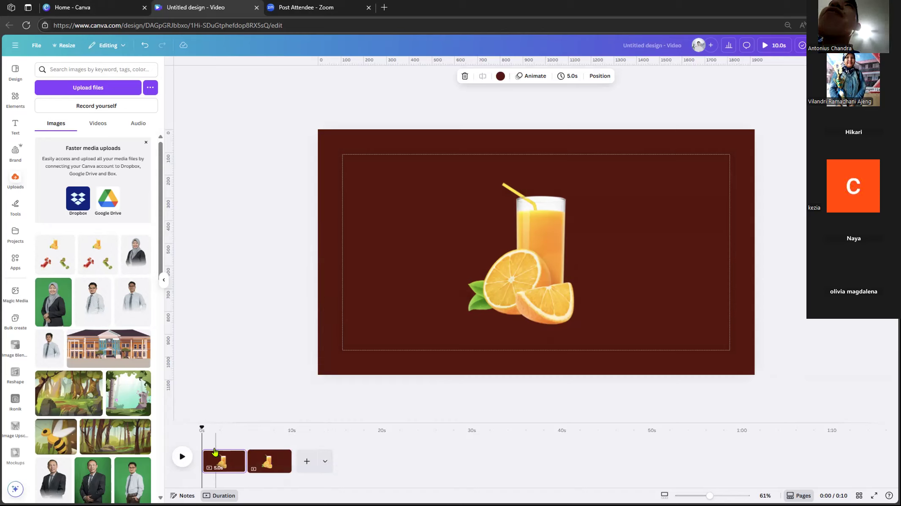
- Duplicate the second page and delete the extra third page
right_click(273, 460)
click(307, 324)
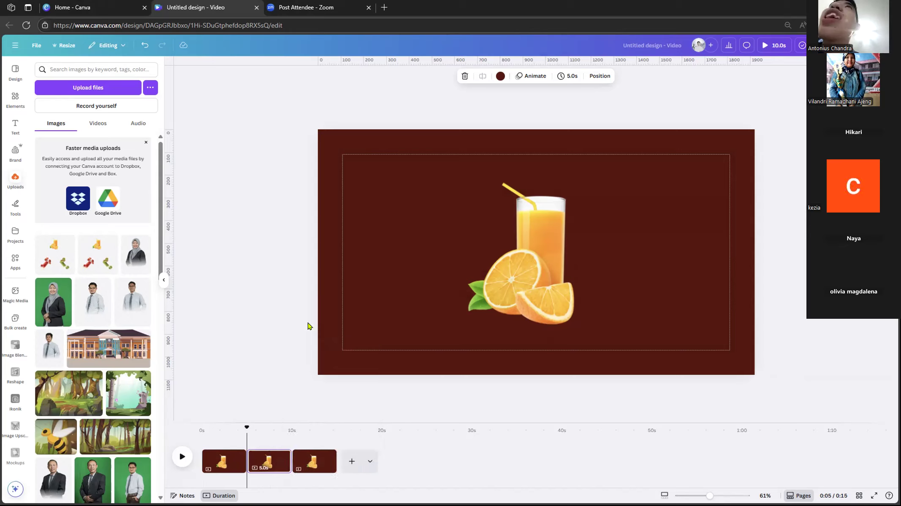
click(314, 462)
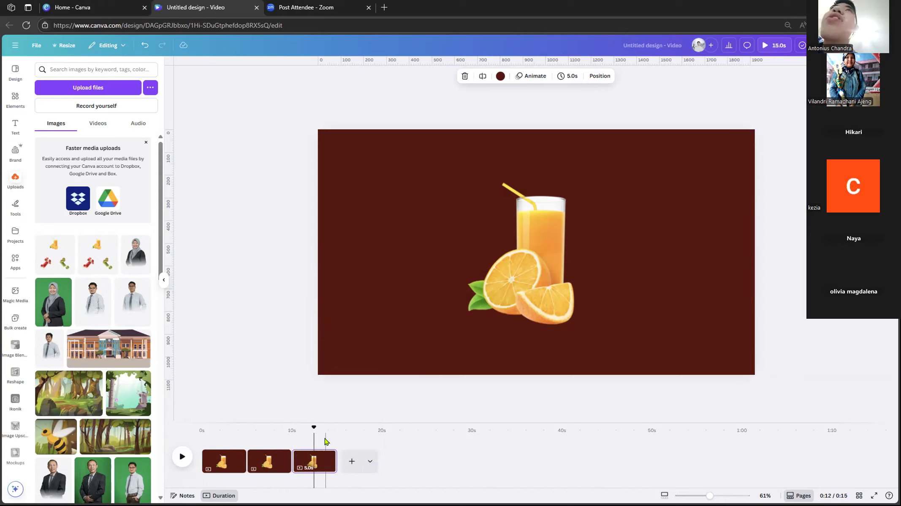
key(Delete)
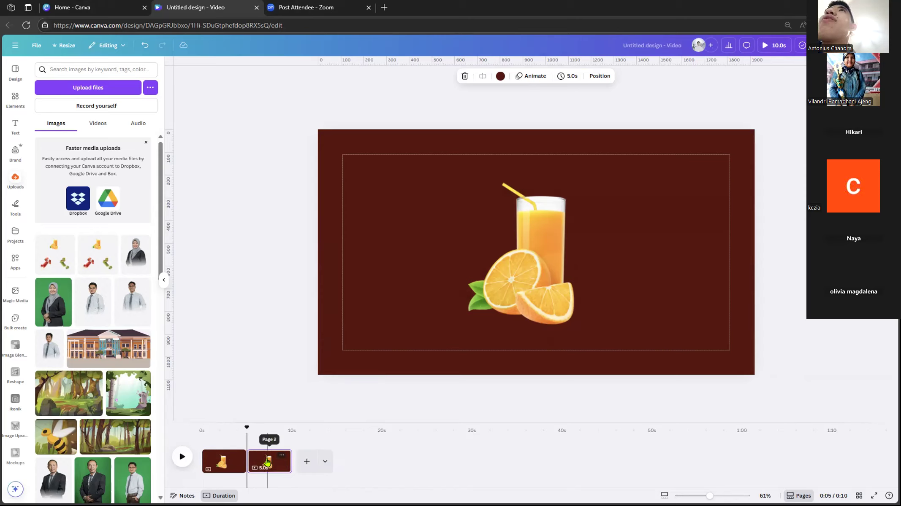
click(224, 462)
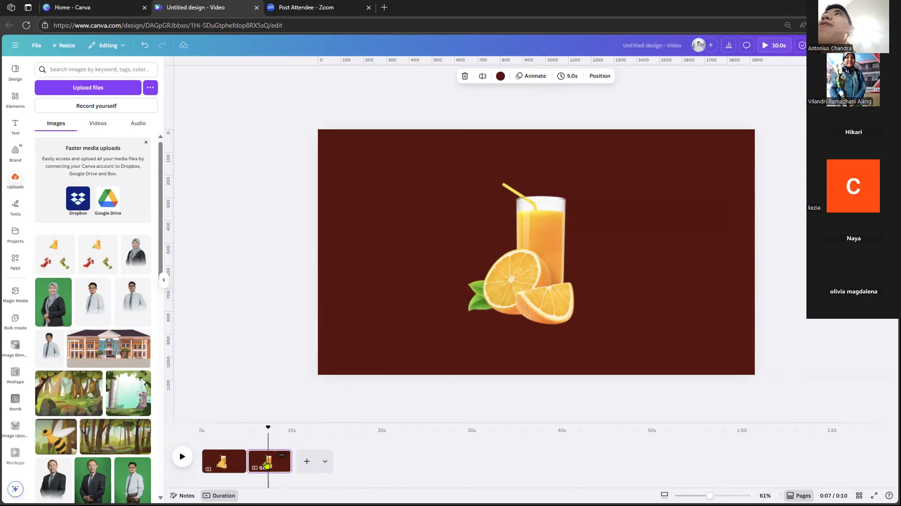
click(267, 464)
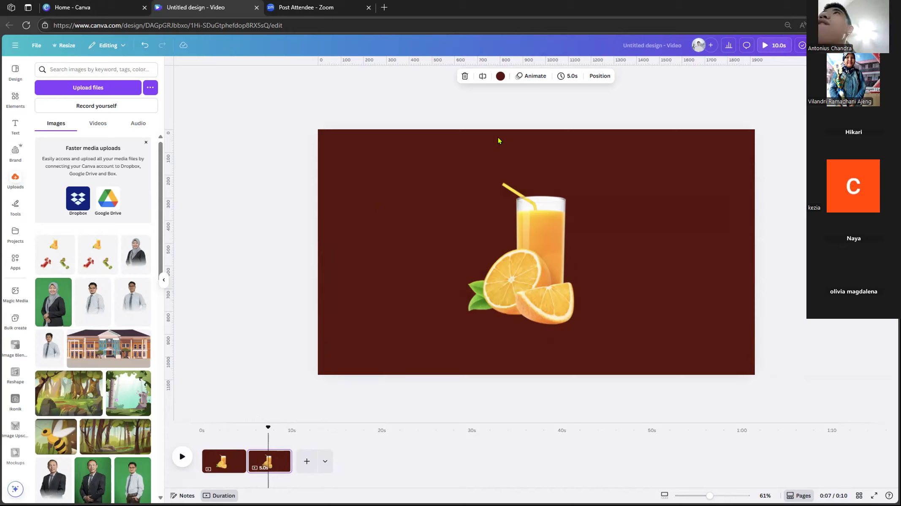
click(515, 125)
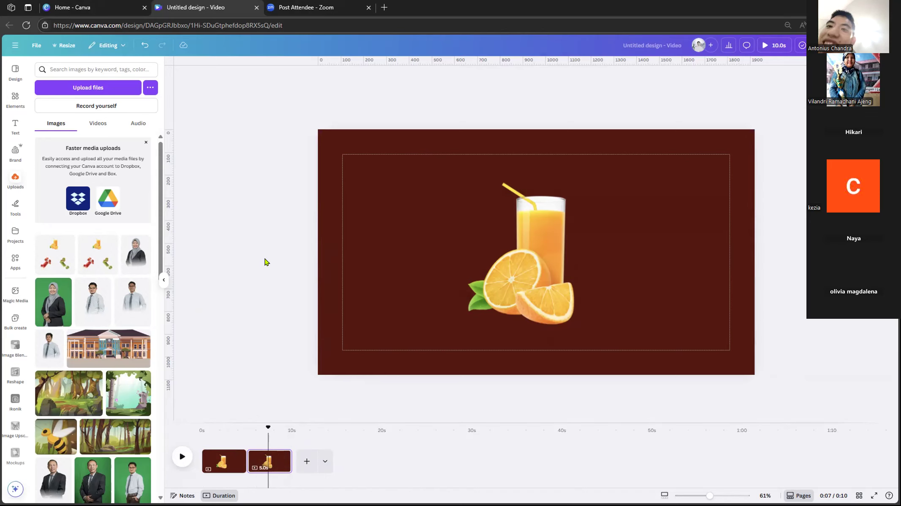
click(221, 461)
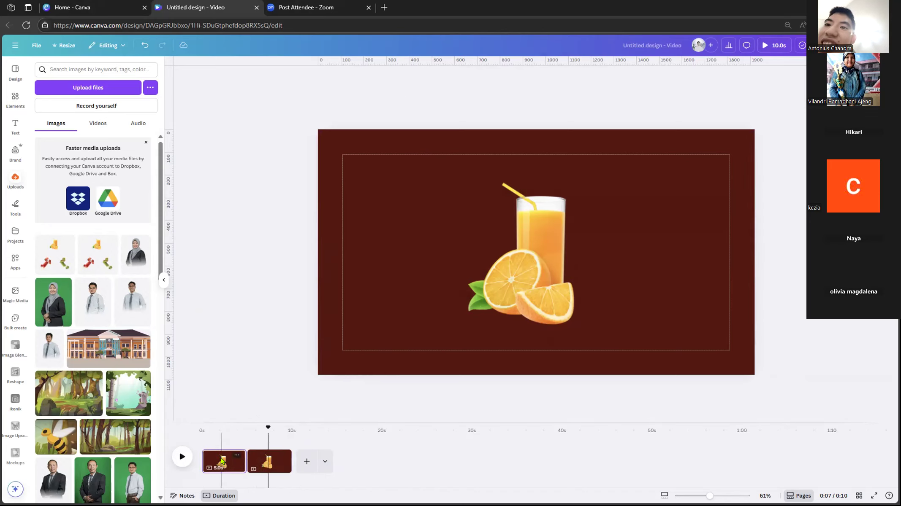
right_click(222, 461)
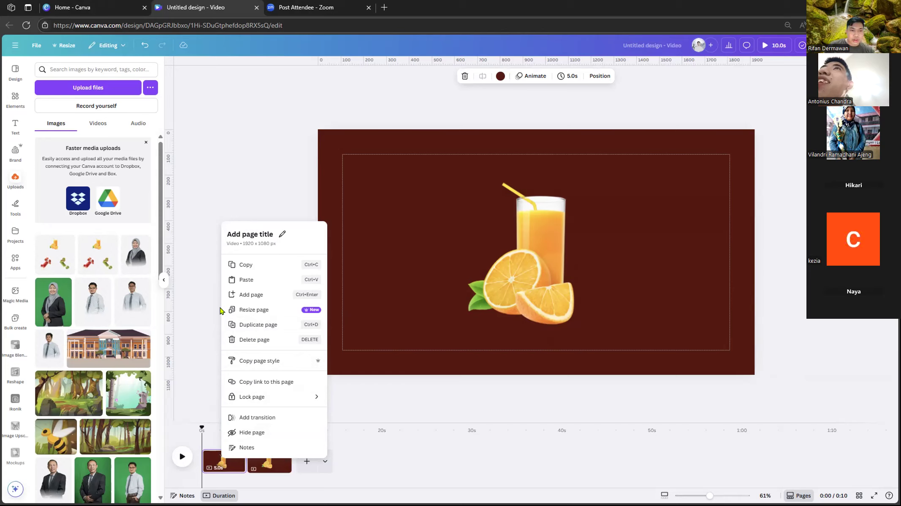
click(281, 185)
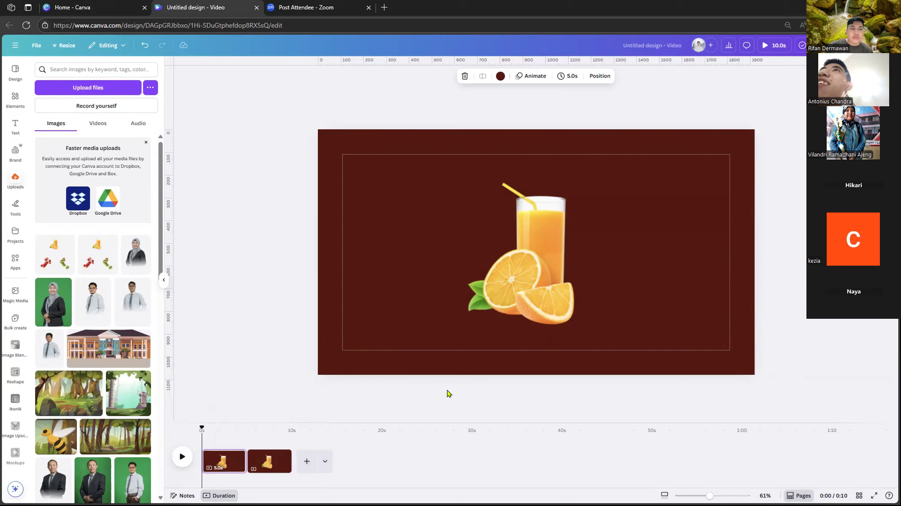
right_click(224, 464)
right_click(220, 464)
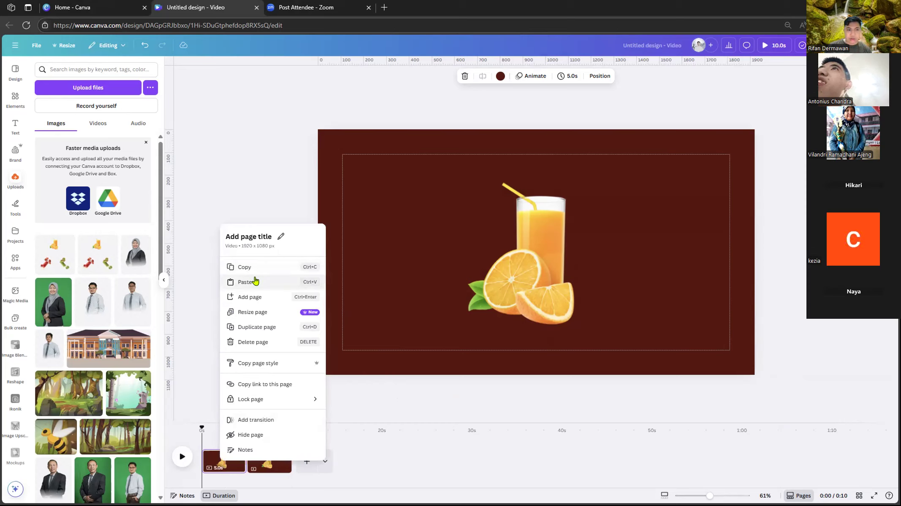
click(197, 457)
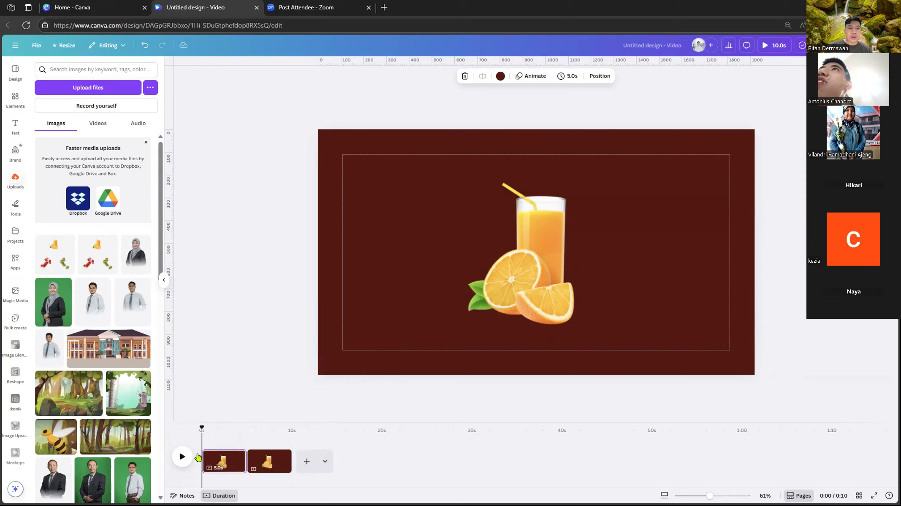
right_click(222, 462)
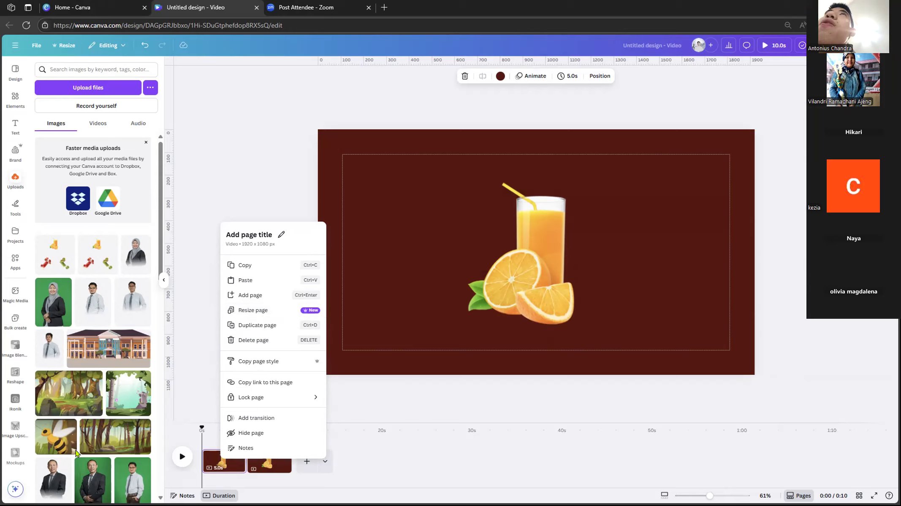
click(287, 199)
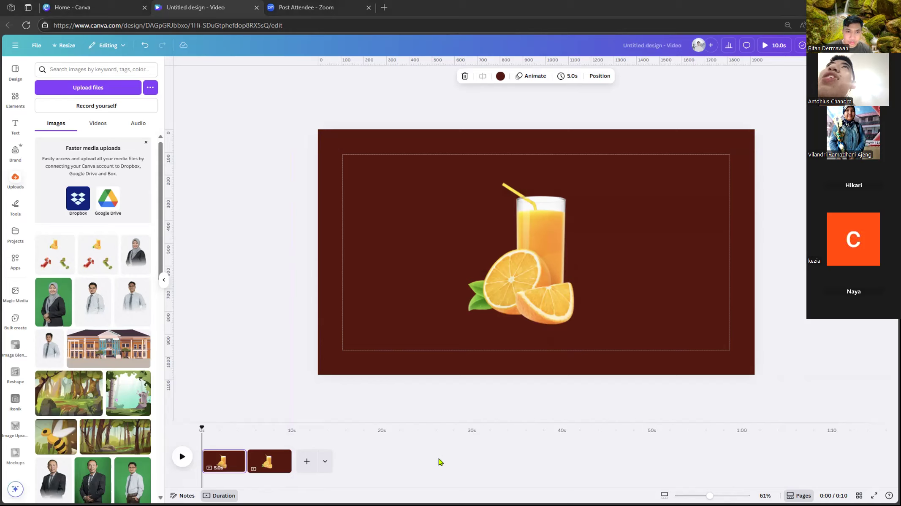
click(268, 461)
click(192, 235)
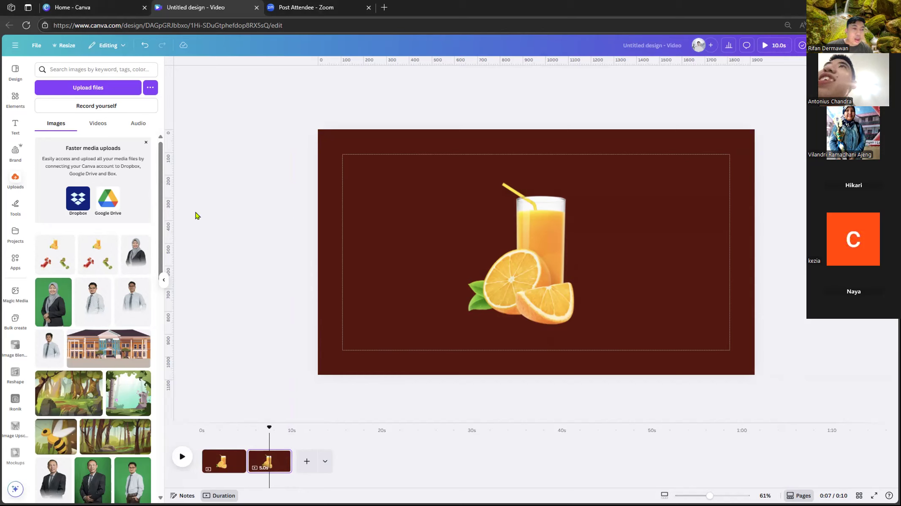
- Rotate the second page's juice image to about 135° and reposition it so the strawberry juice glass sits mid-page
click(269, 463)
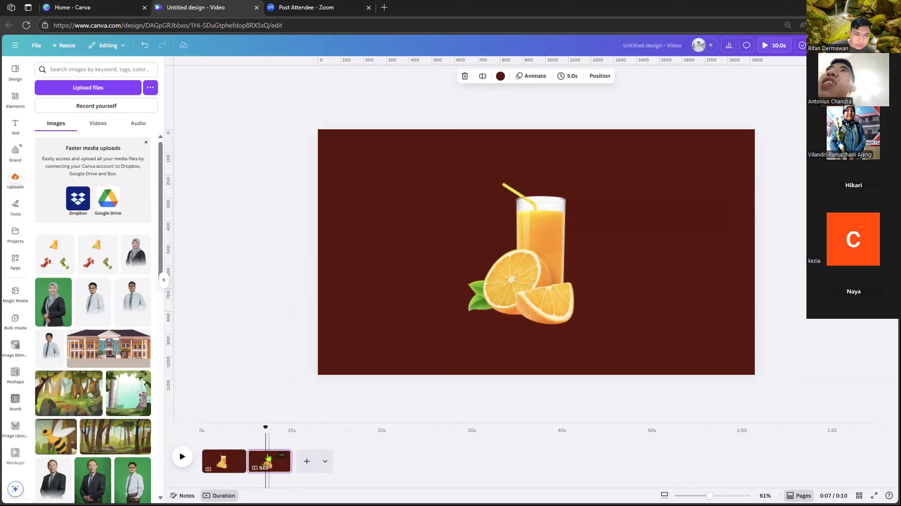
click(533, 277)
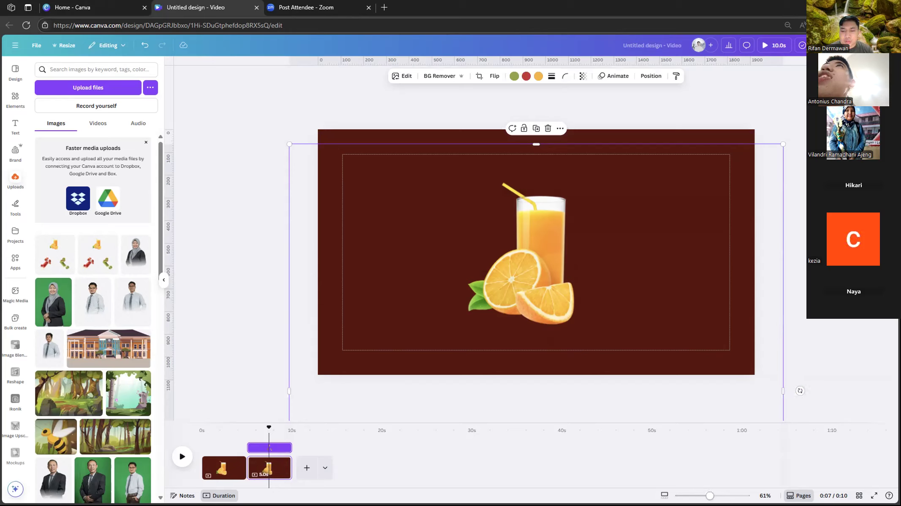
drag(710, 496, 707, 496)
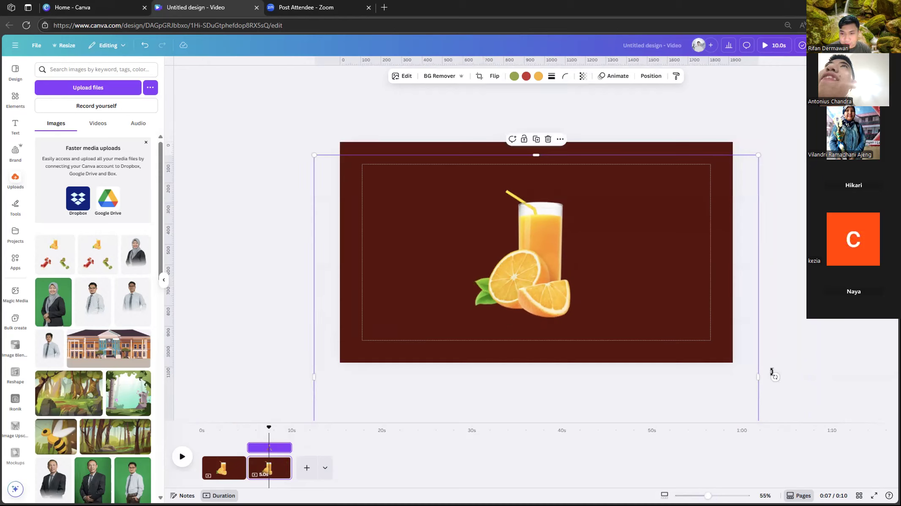
drag(775, 377, 469, 453)
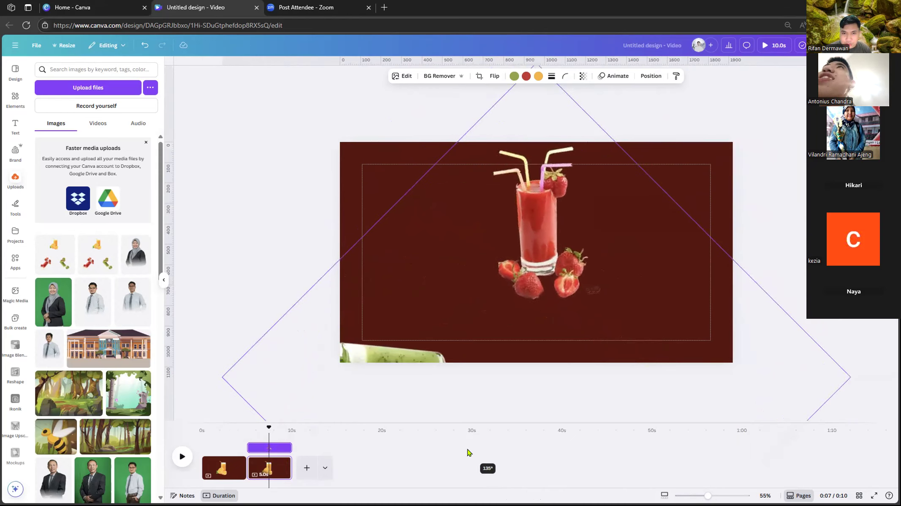
drag(468, 453, 469, 452)
drag(609, 253, 601, 281)
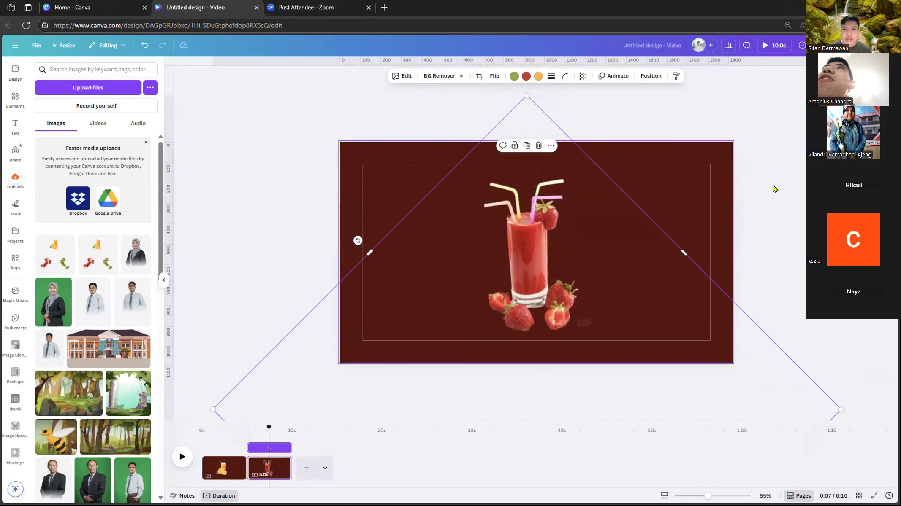
click(774, 189)
- Fine-tune the juice image's rotation to straighten the strawberry glass and nudge it to the page centre
click(547, 266)
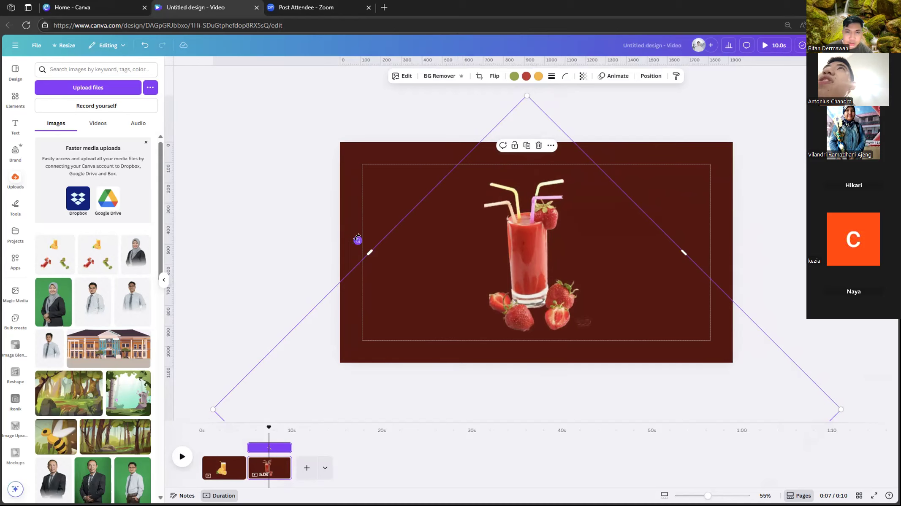
mouse_move(357, 241)
mouse_down()
mouse_move(349, 239)
mouse_move(358, 232)
mouse_up()
drag(518, 269, 513, 270)
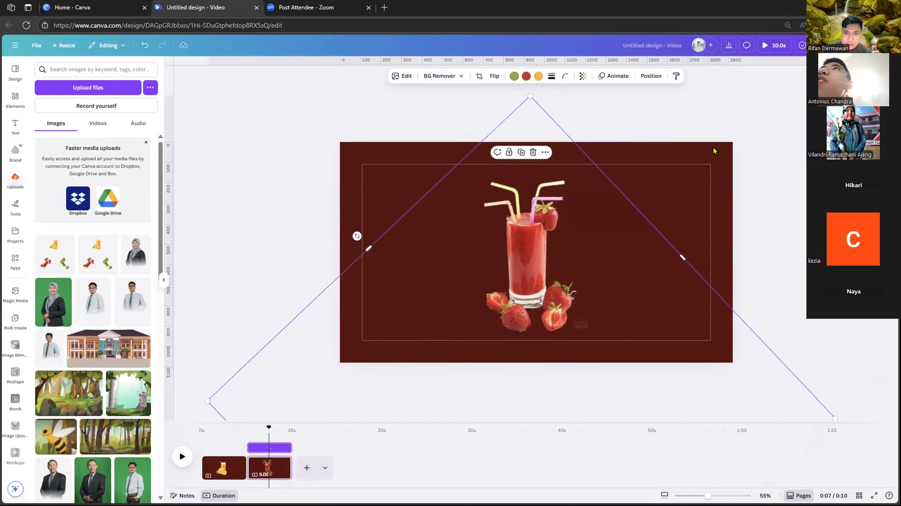
drag(544, 243, 548, 241)
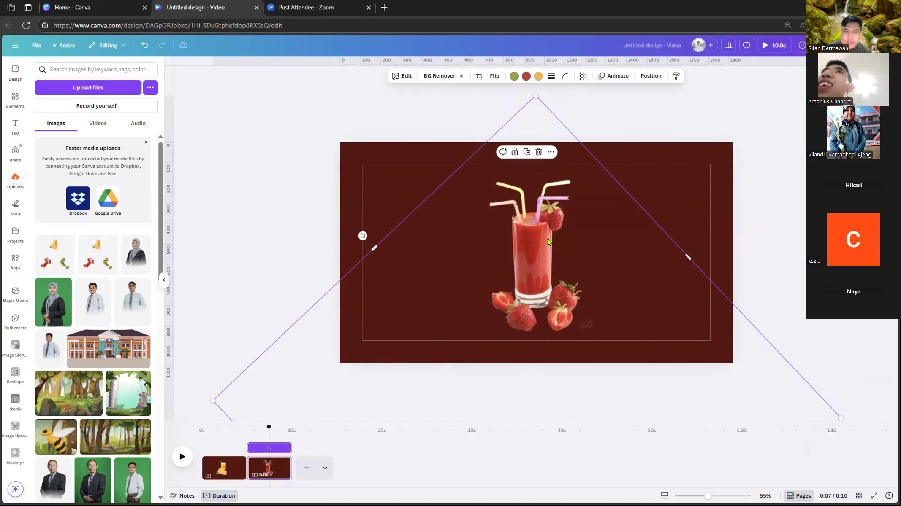
click(795, 147)
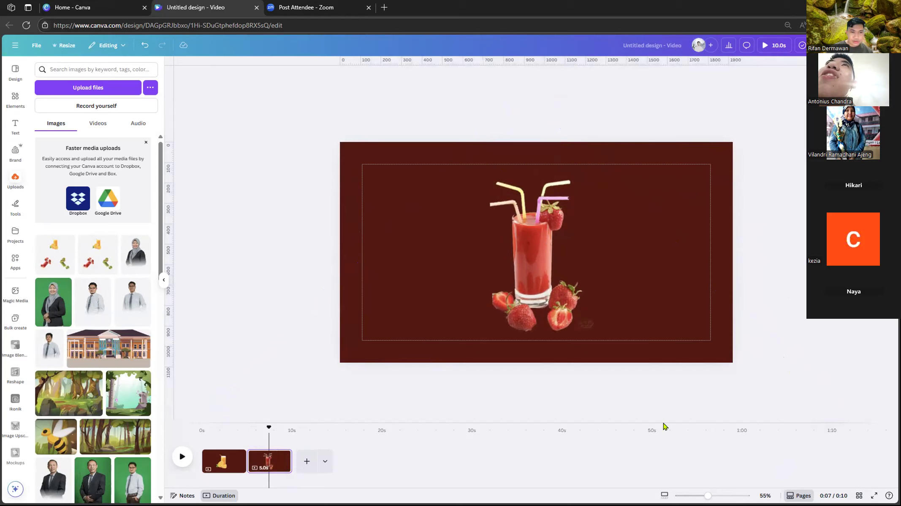
- Examine the strawberry glass's tilt and placement on the second page at several zoom levels
click(485, 226)
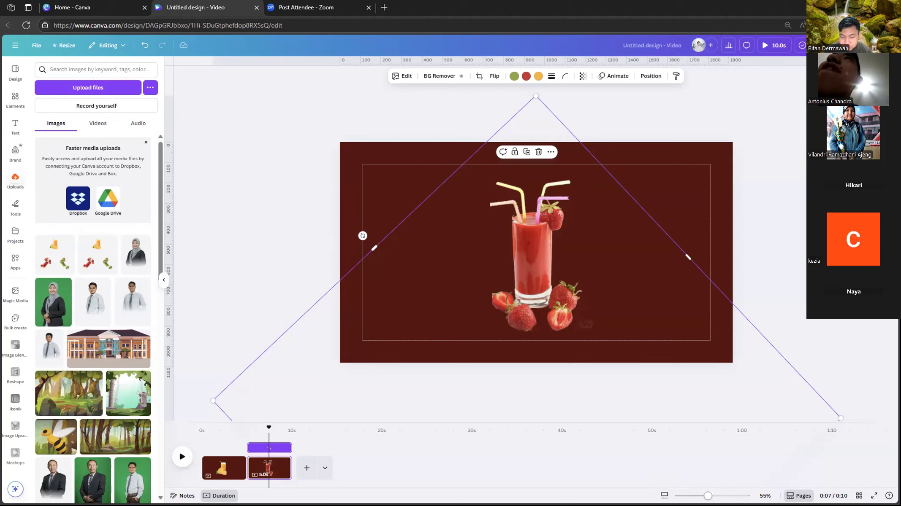
drag(707, 496, 700, 497)
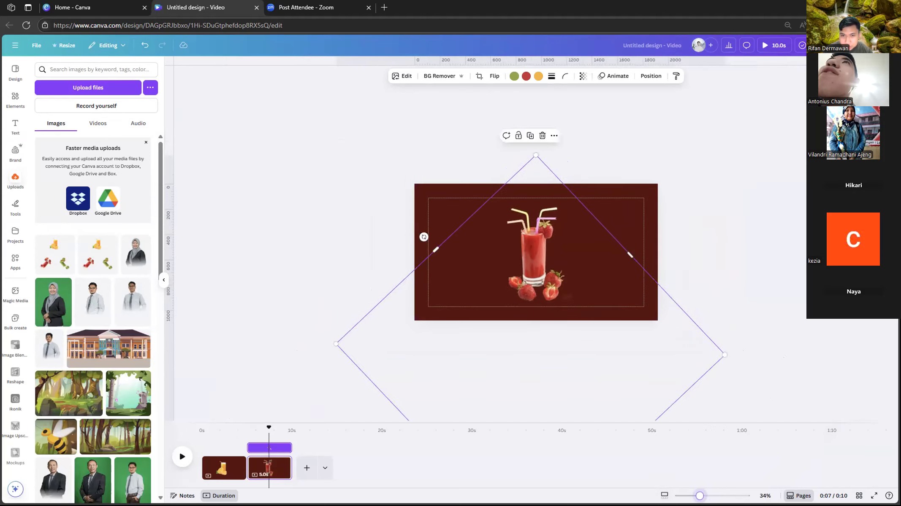
mouse_move(700, 496)
mouse_down()
mouse_move(729, 496)
mouse_move(714, 496)
mouse_up()
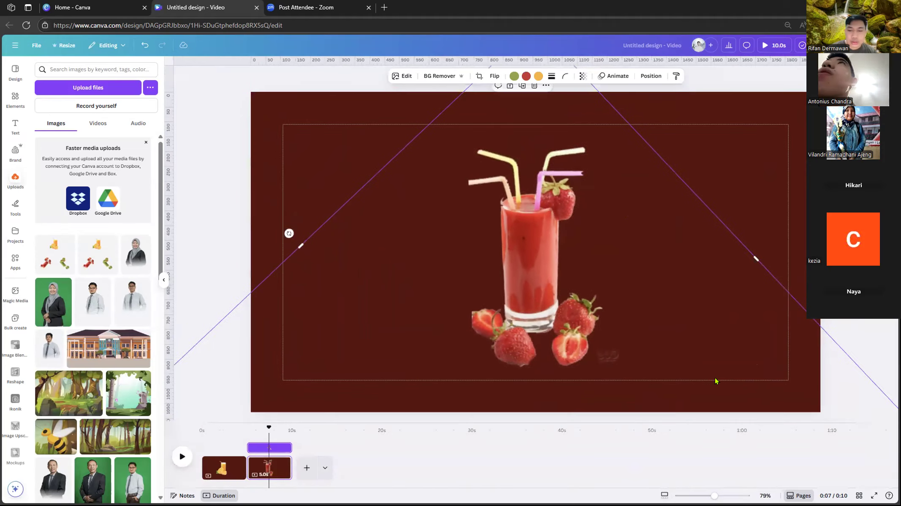
drag(714, 497, 712, 496)
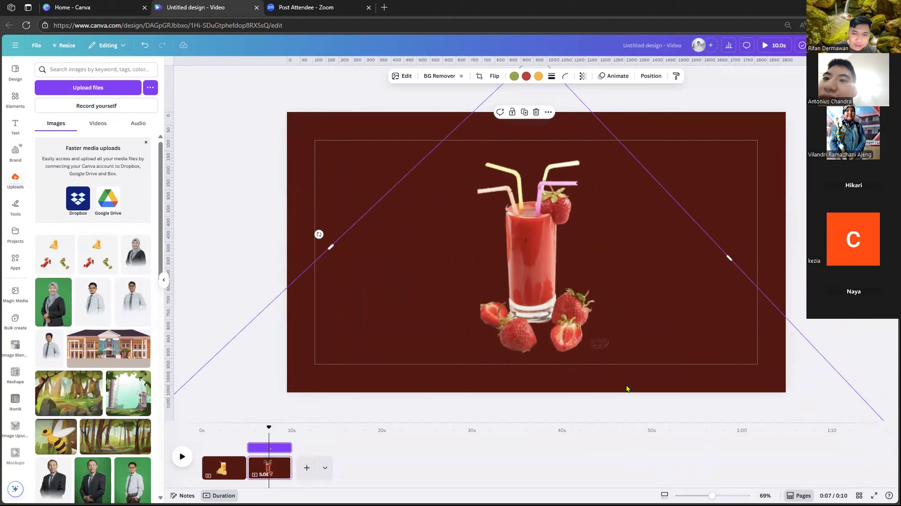
drag(712, 497, 715, 496)
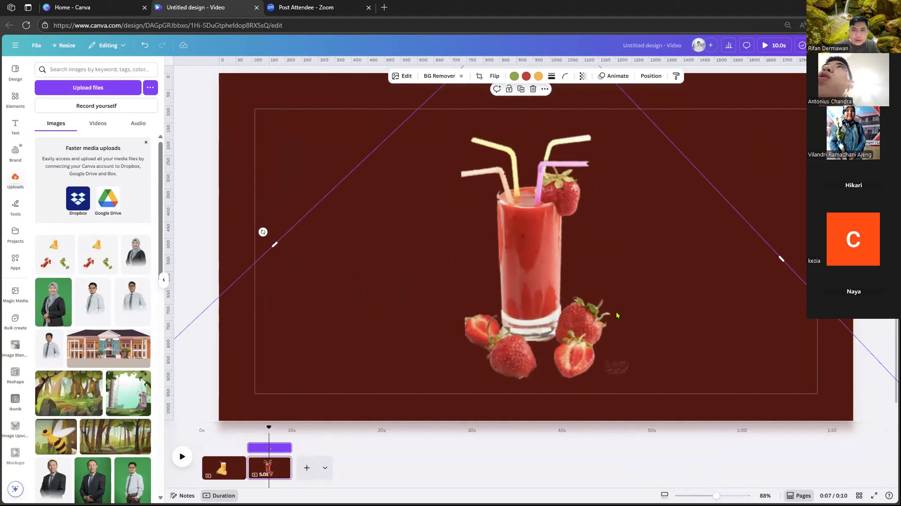
click(292, 430)
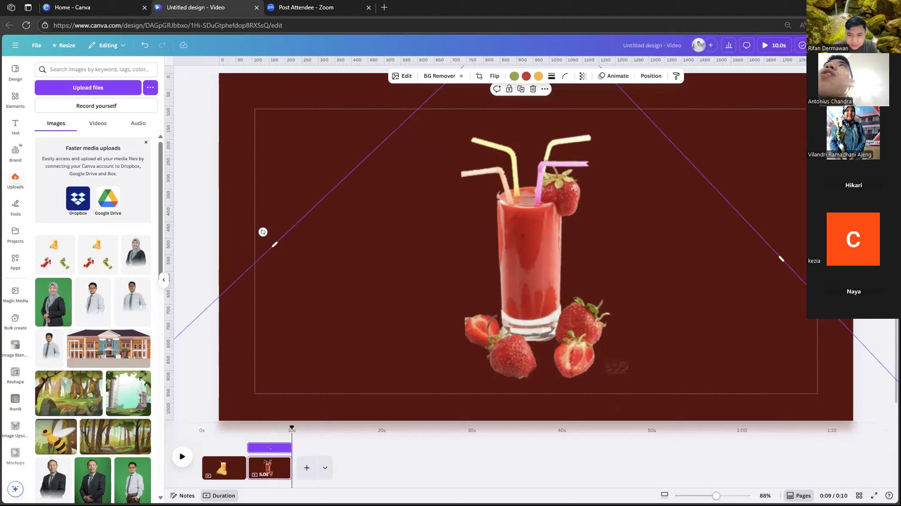
drag(716, 496, 706, 497)
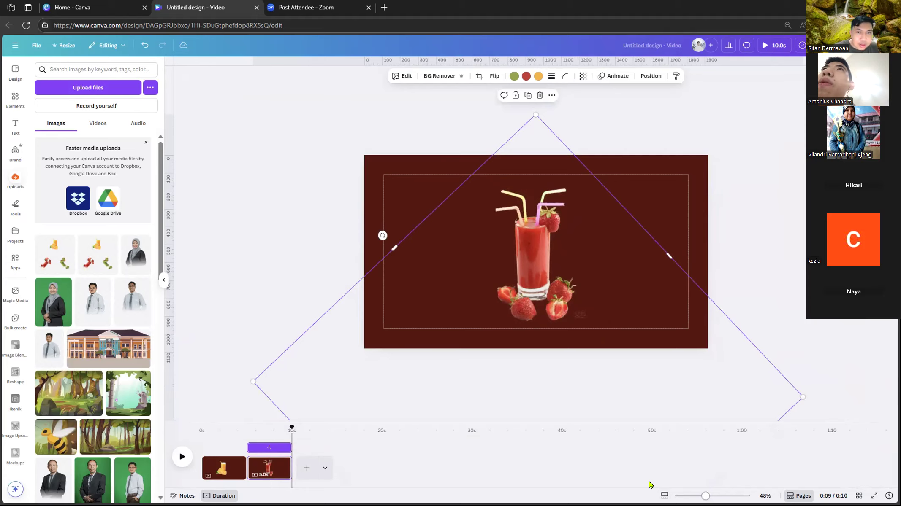
click(767, 238)
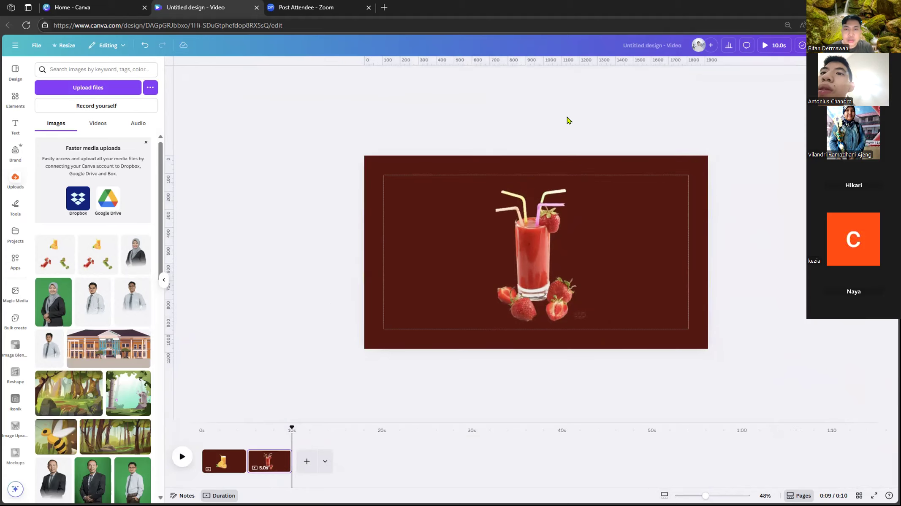
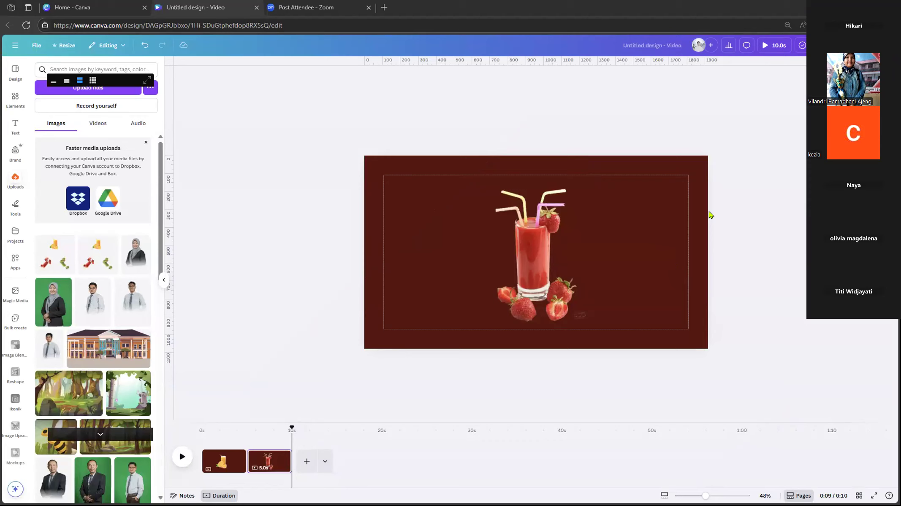
- Rotate the juice image slightly clockwise so the strawberry glass stands more upright
click(764, 256)
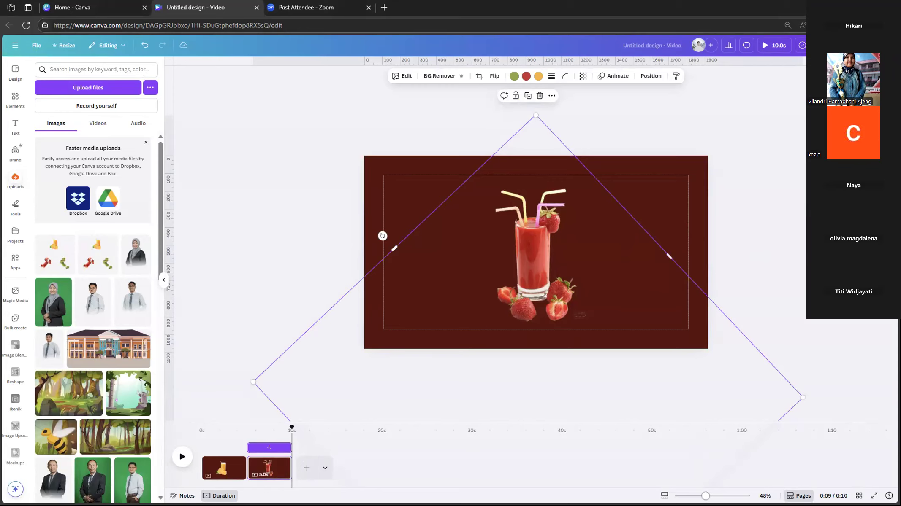
mouse_move(705, 496)
mouse_down()
mouse_move(690, 496)
mouse_move(714, 496)
mouse_up()
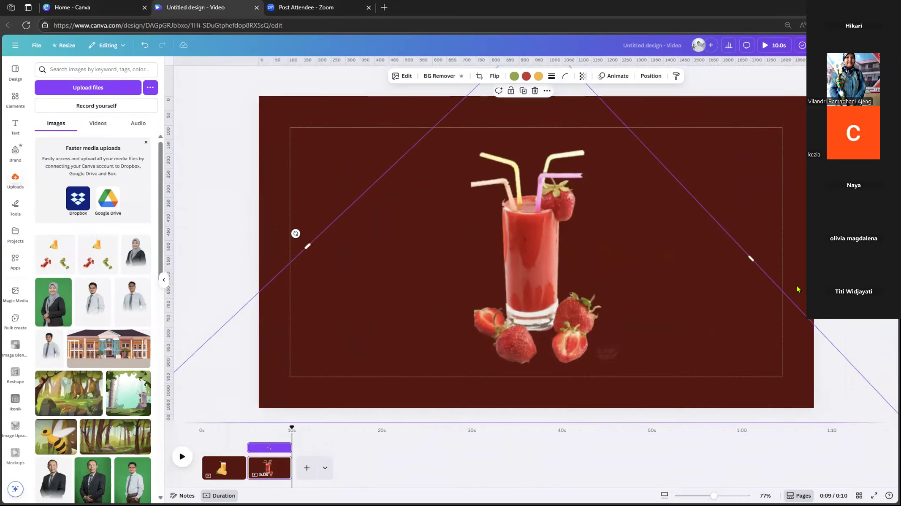
drag(714, 496, 705, 496)
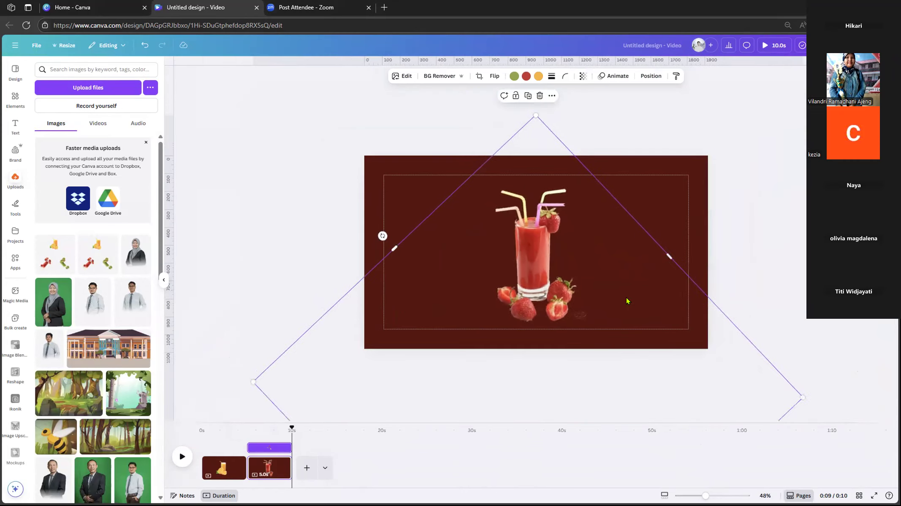
drag(383, 235, 458, 296)
click(609, 120)
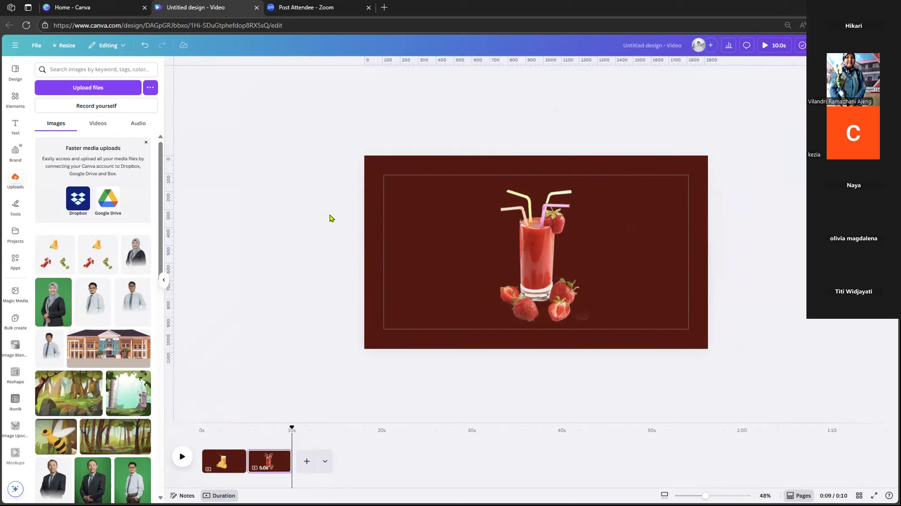
click(448, 172)
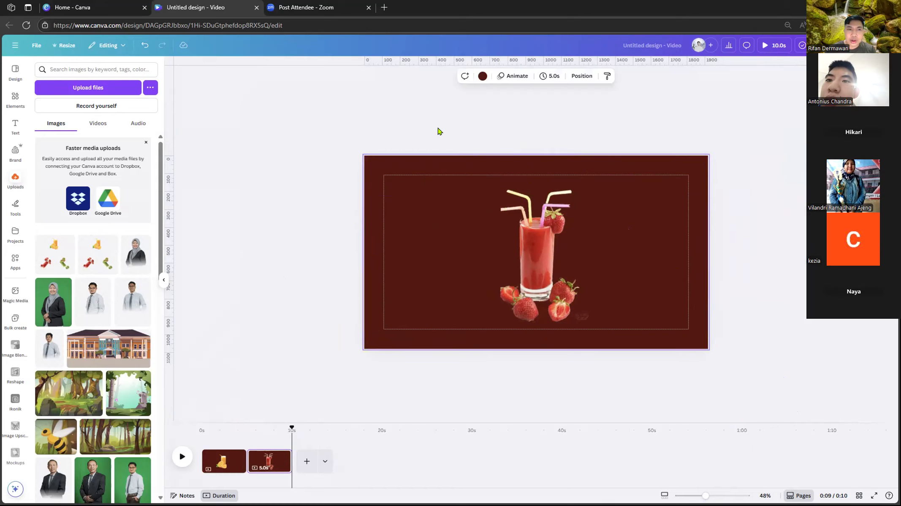
click(408, 125)
click(418, 170)
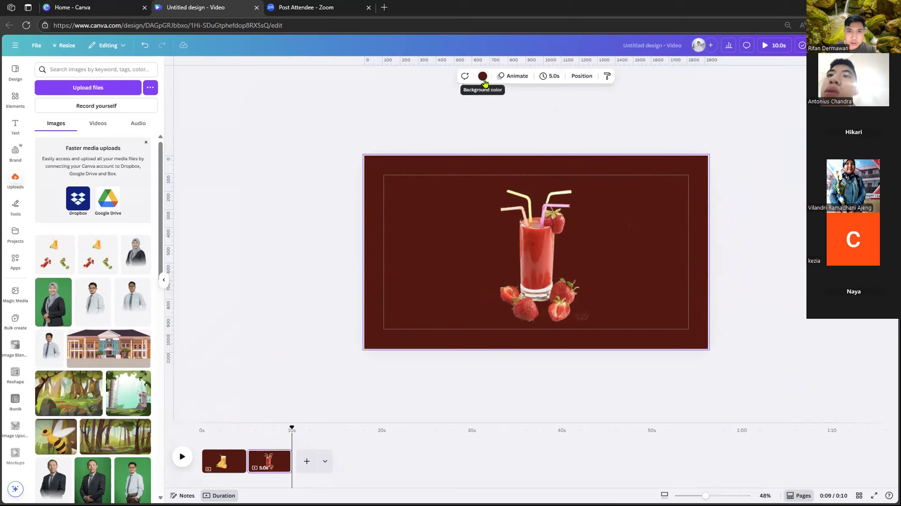
click(481, 76)
click(481, 76)
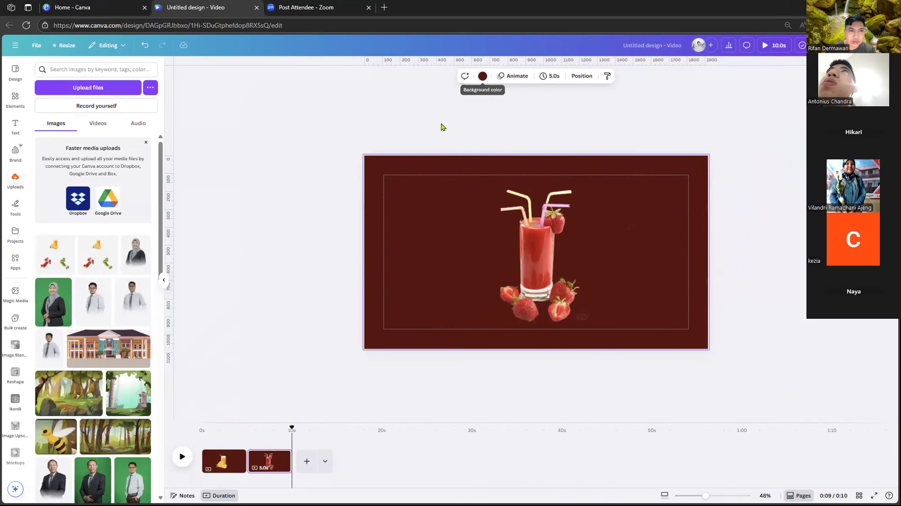
click(319, 171)
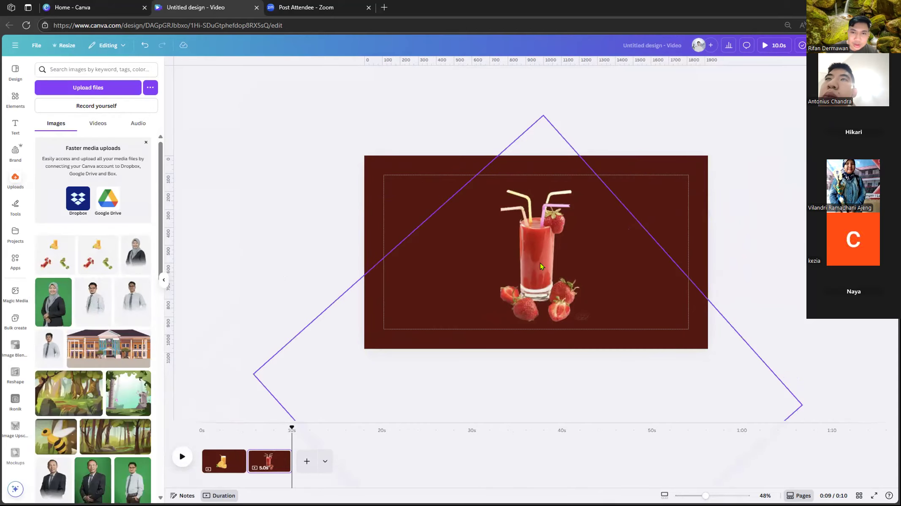
- Adjust the strawberry juice image's tilt by another small amount on the second page
click(555, 221)
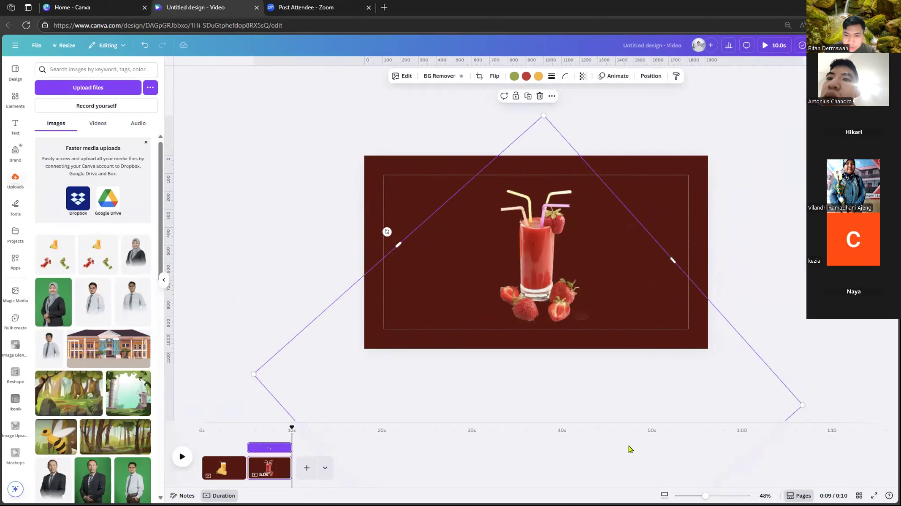
scroll(536, 252, up, 4)
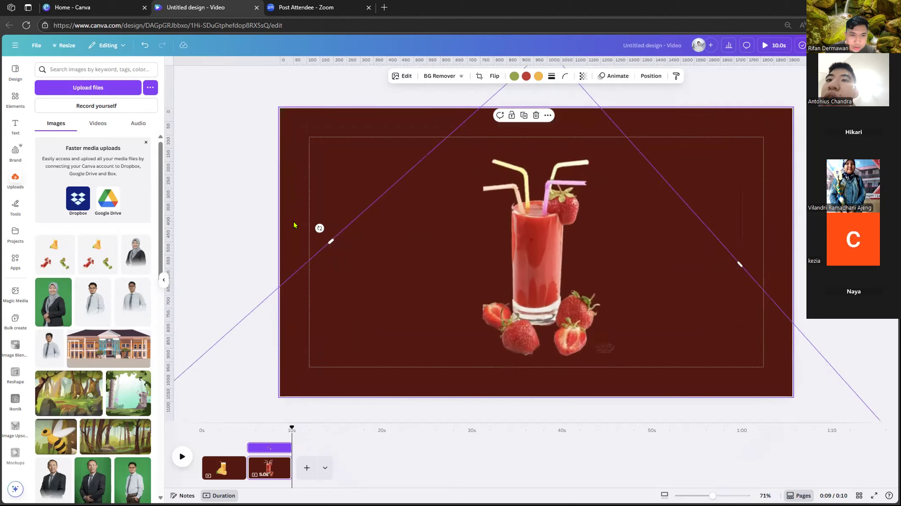
mouse_move(319, 228)
mouse_down()
mouse_move(322, 215)
mouse_move(396, 177)
mouse_move(486, 177)
mouse_move(622, 241)
mouse_move(675, 354)
mouse_move(697, 358)
mouse_move(342, 229)
mouse_move(324, 239)
mouse_up()
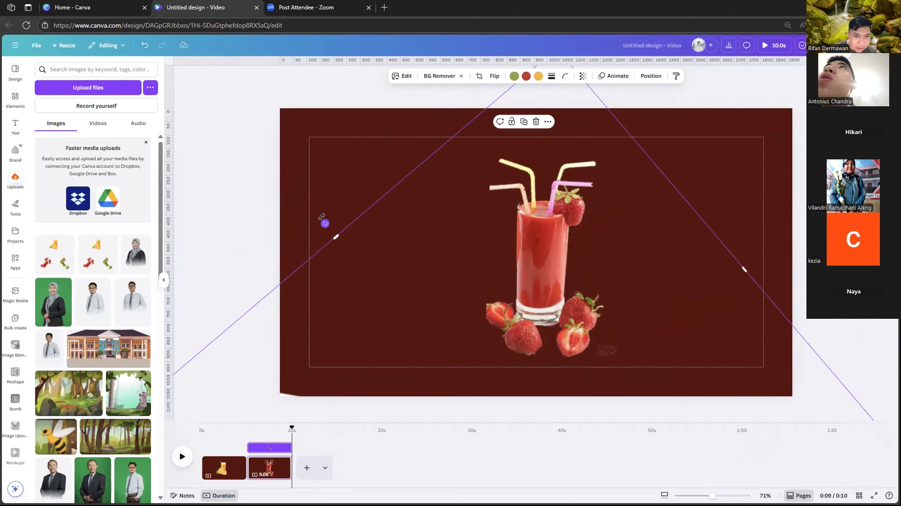
click(230, 204)
click(492, 209)
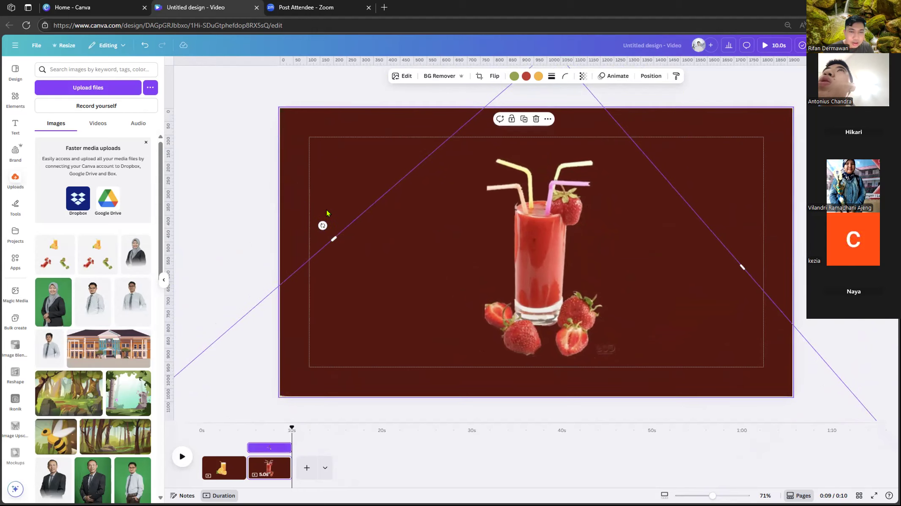
ctrl+scroll(279, 215, down, 3)
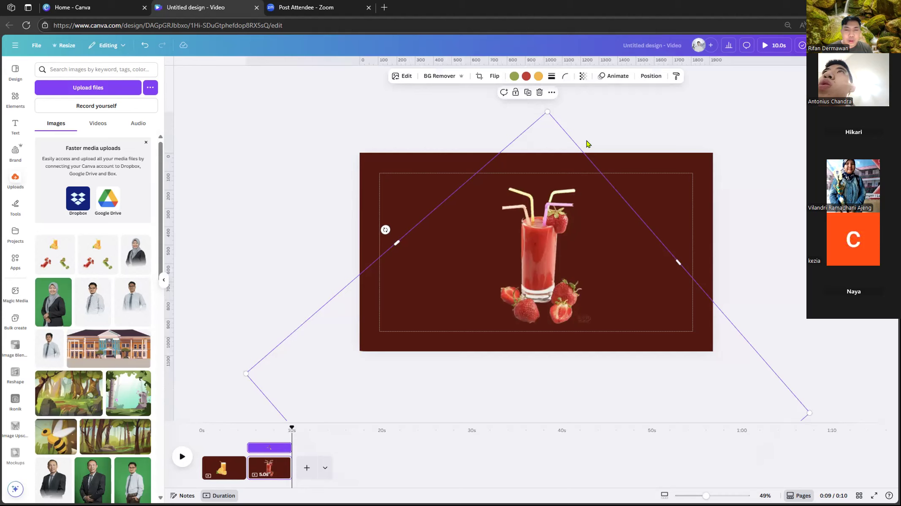
click(619, 137)
click(540, 258)
drag(385, 230, 420, 200)
key(ctrl+z)
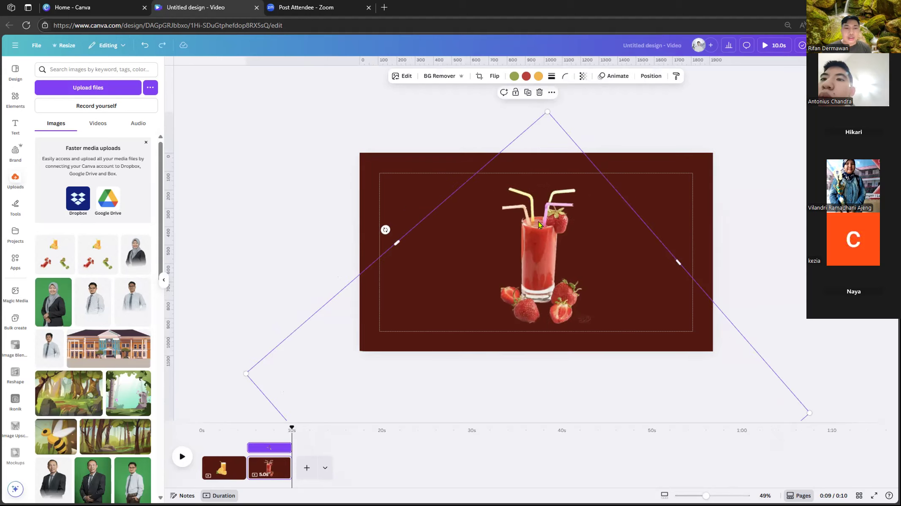
- Move the juice image aside on the second page and insert the steaming coffee cup graphic from an elements search for "kopi"
drag(551, 227, 733, 271)
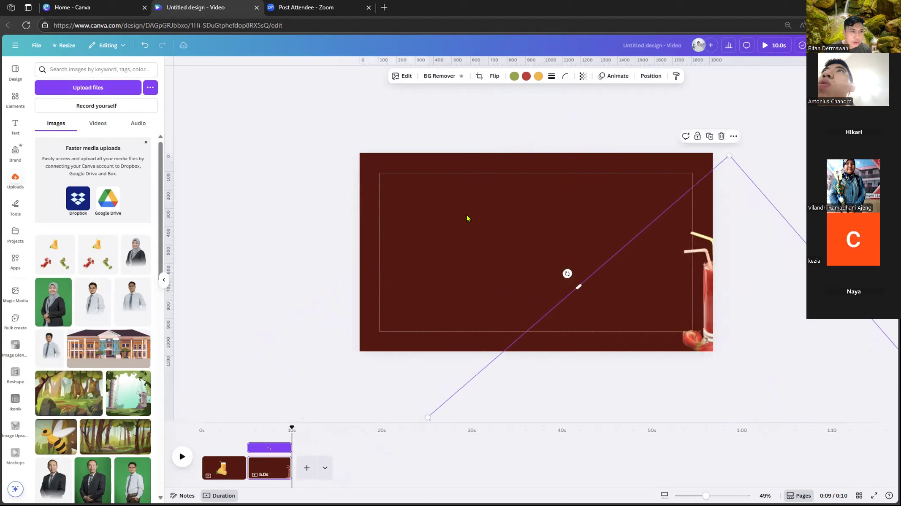
click(13, 101)
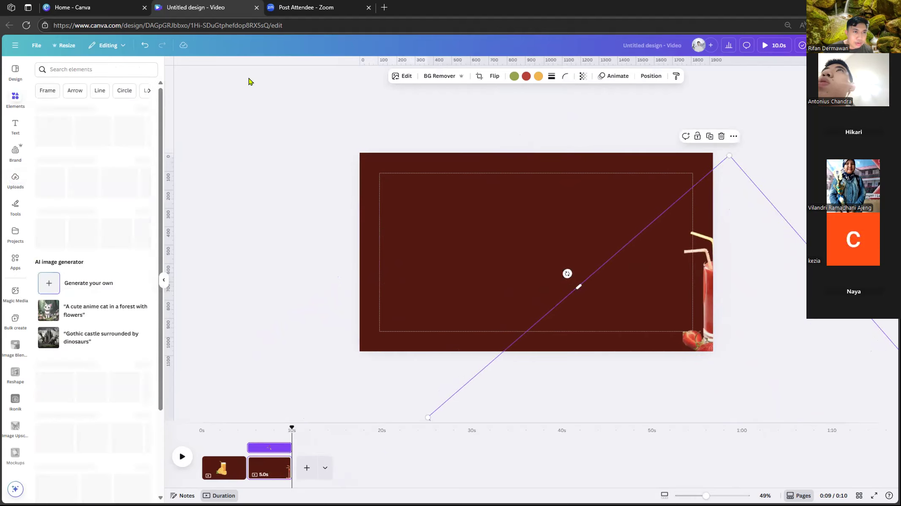
click(88, 72)
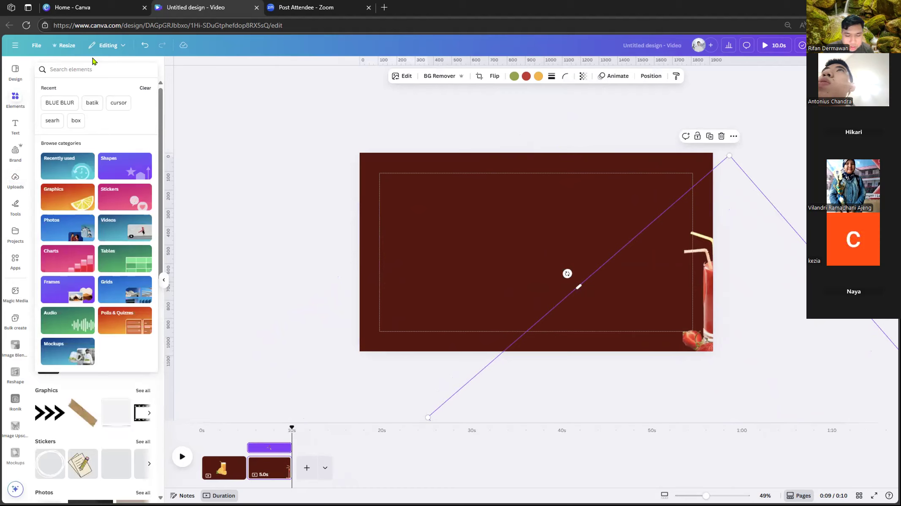
text(kopi)
key(Return)
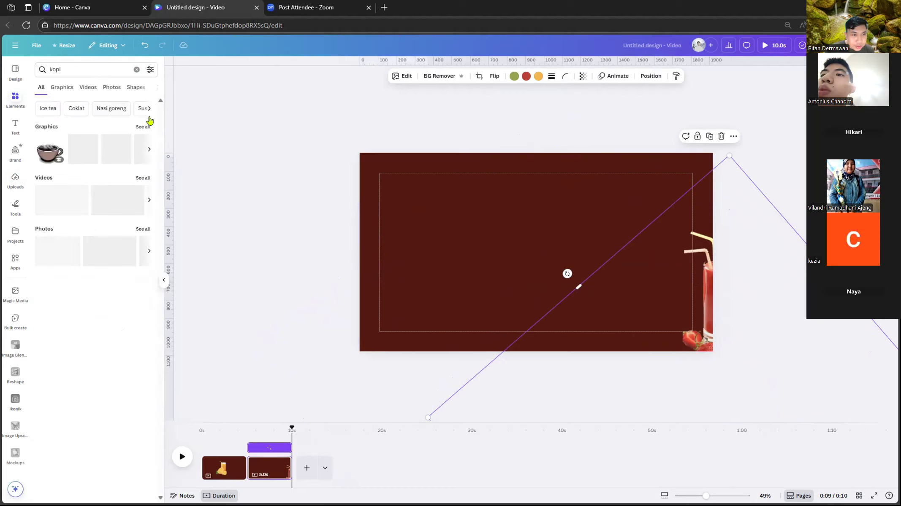
click(50, 151)
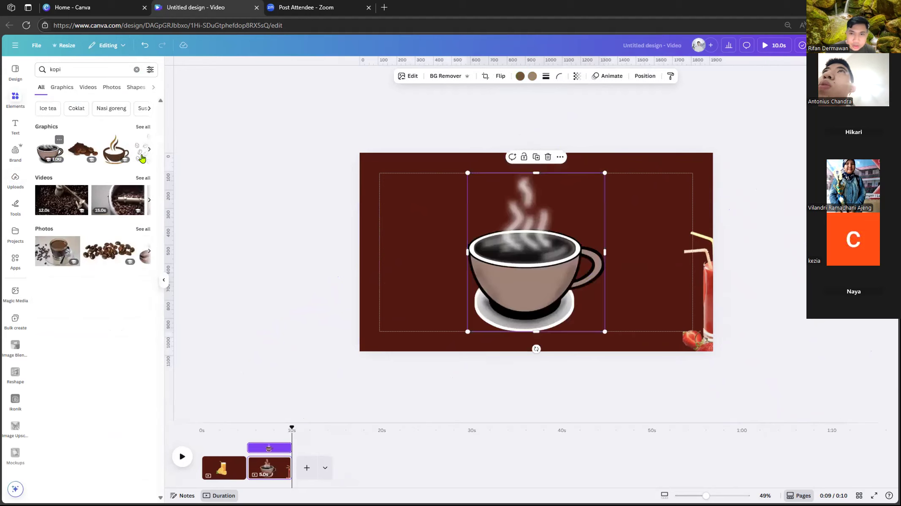
- Shrink the coffee cup graphic and place a duplicate of it directly below the first one
drag(604, 173, 544, 192)
drag(509, 234, 535, 301)
click(545, 125)
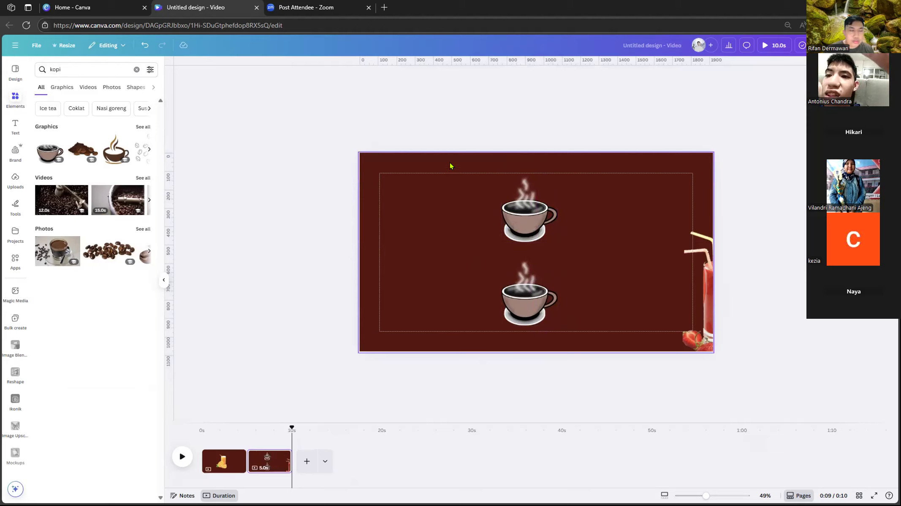
- Select both ungrouped coffee cups and try rotating them together, undoing the rotation
click(527, 221)
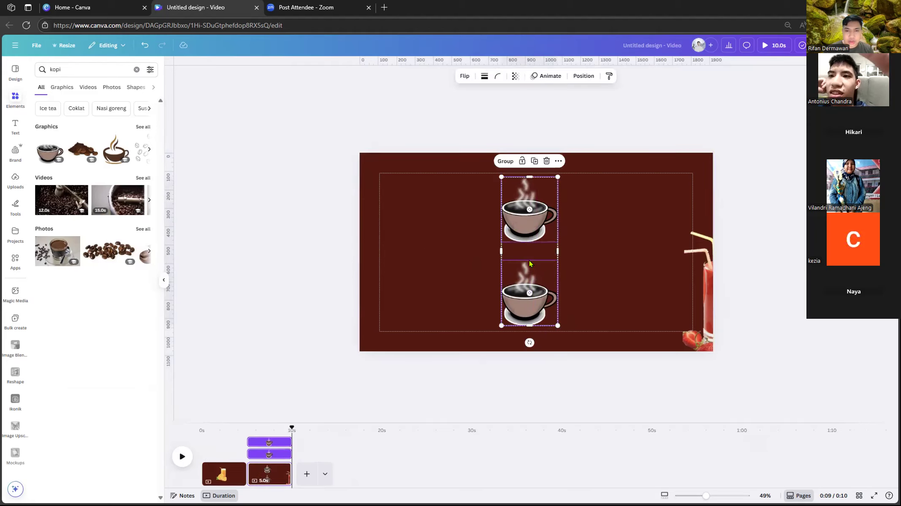
click(473, 121)
drag(463, 127, 574, 369)
click(564, 97)
drag(484, 120, 545, 277)
drag(529, 343, 519, 191)
key(ctrl+z)
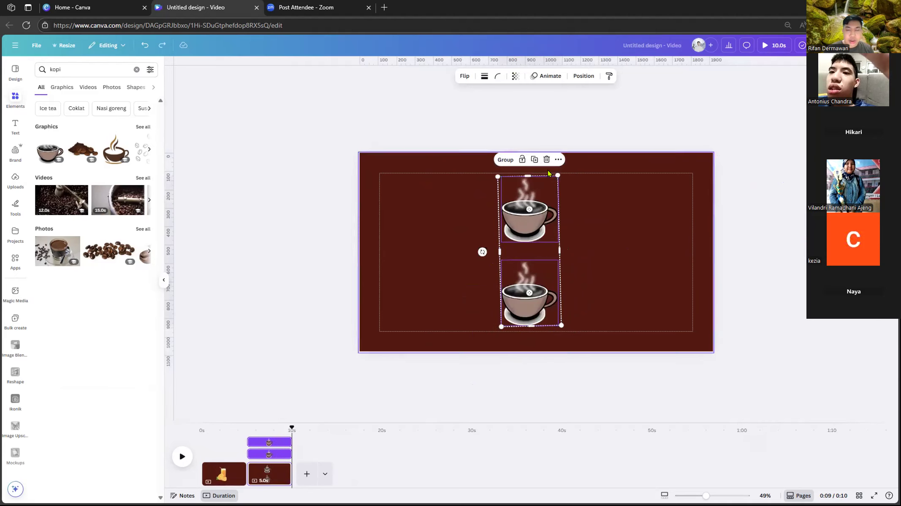
- Group the two coffee cups and try turning the whole group upside down
right_click(524, 208)
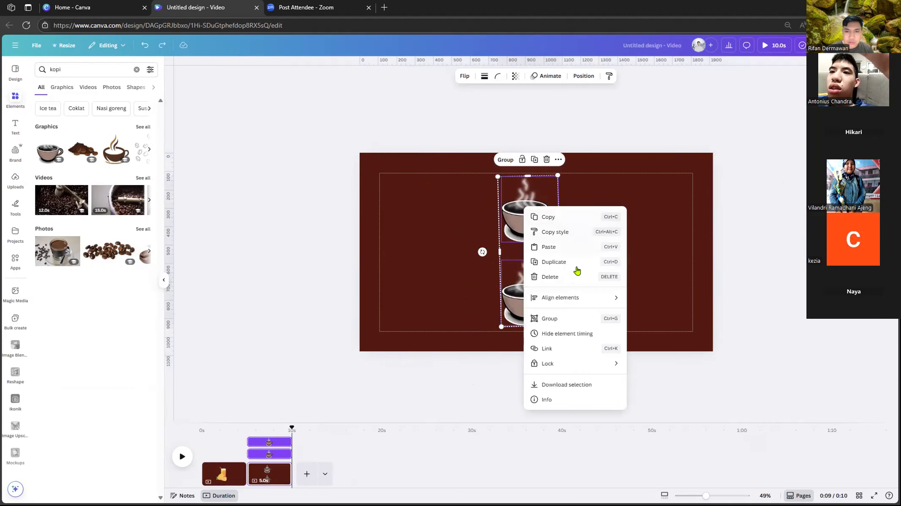
click(563, 320)
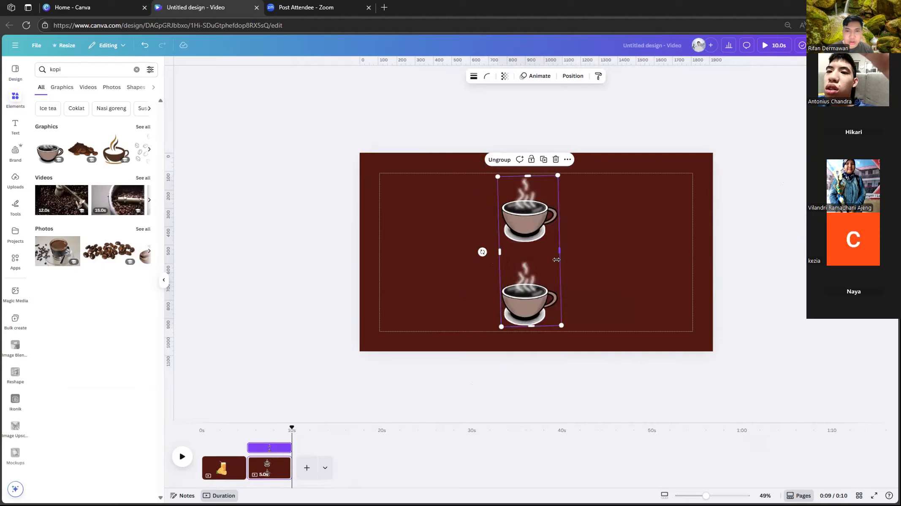
drag(557, 216, 557, 250)
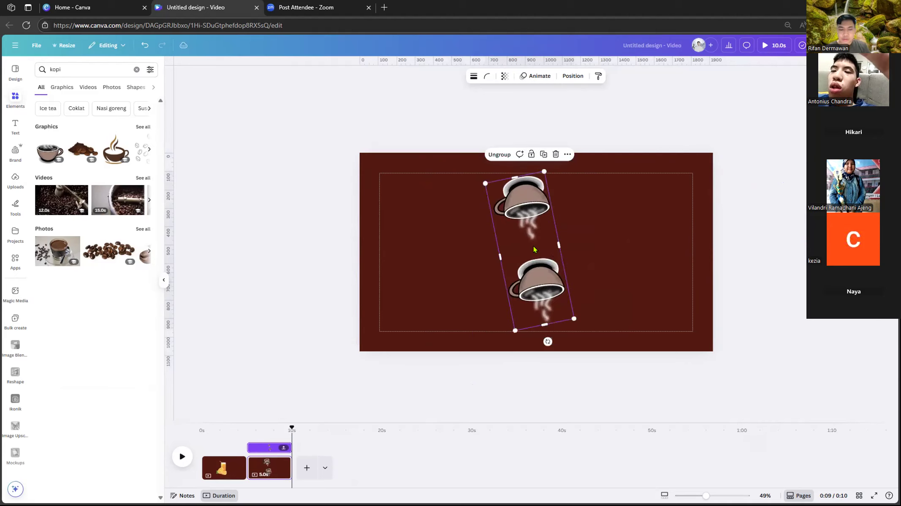
key(ctrl+z)
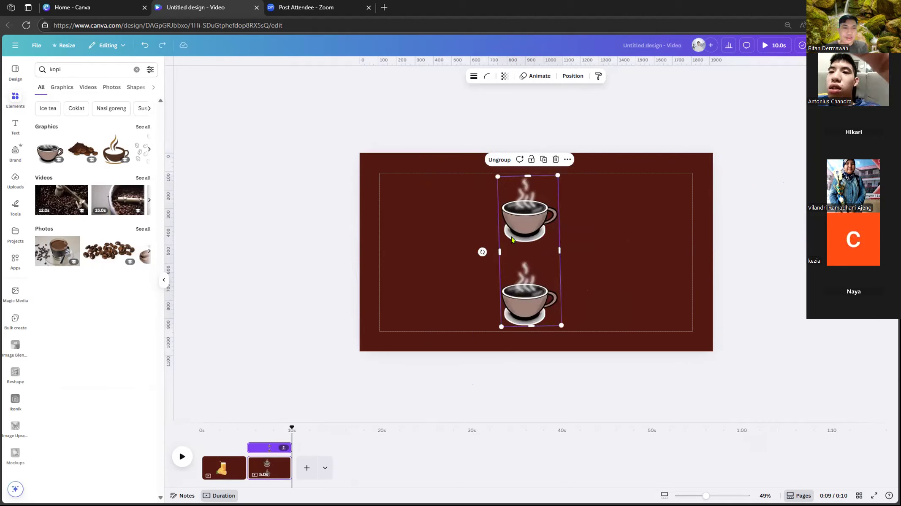
- Undo the deletion of the coffee cups and delete the juice image parked beside the page instead
key(Delete)
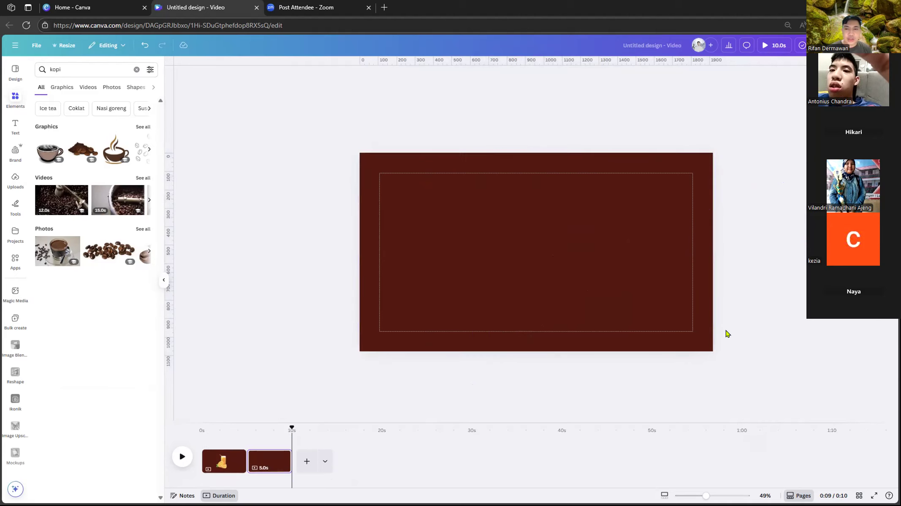
key(ctrl+z)
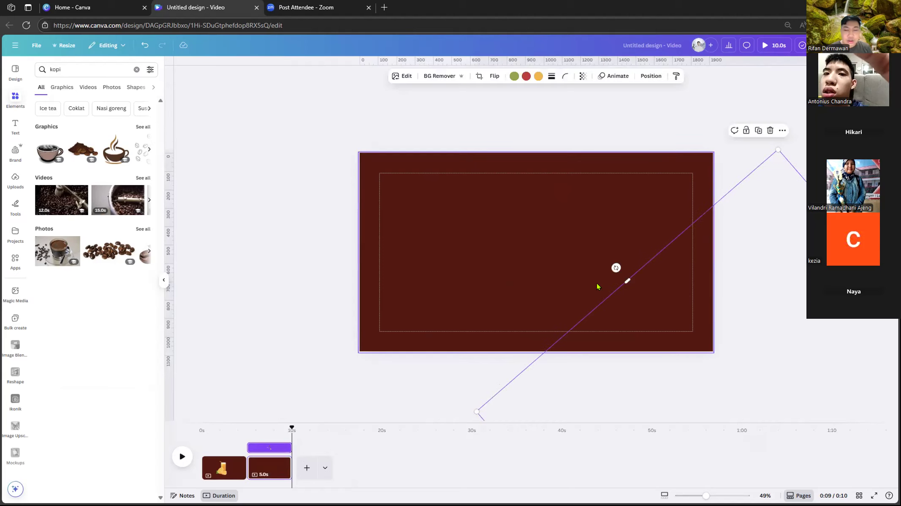
key(Delete)
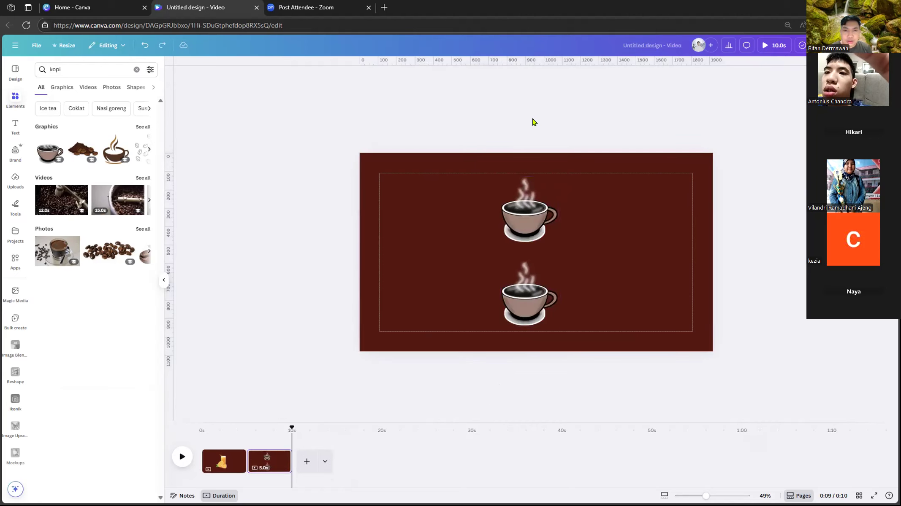
- Ungroup the coffee cups and reselect both of them to bring up the Group option without applying it
drag(492, 133, 544, 278)
click(535, 213)
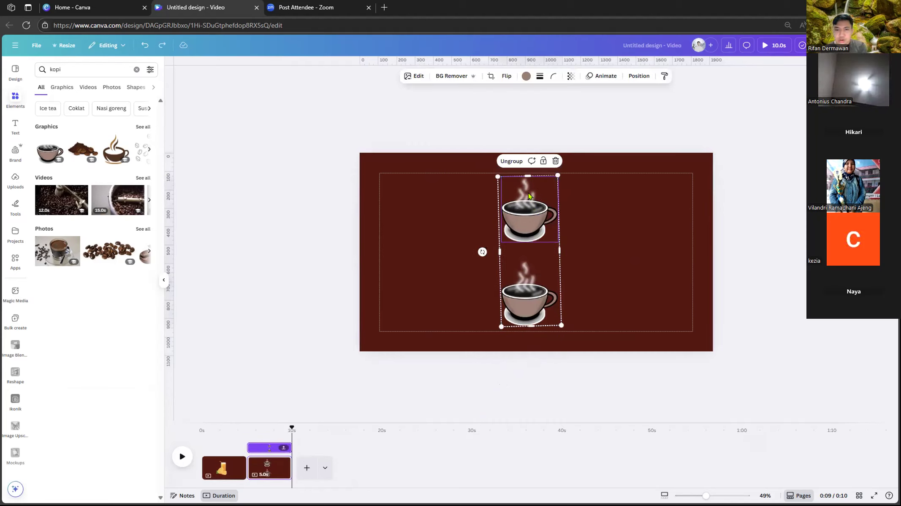
click(599, 264)
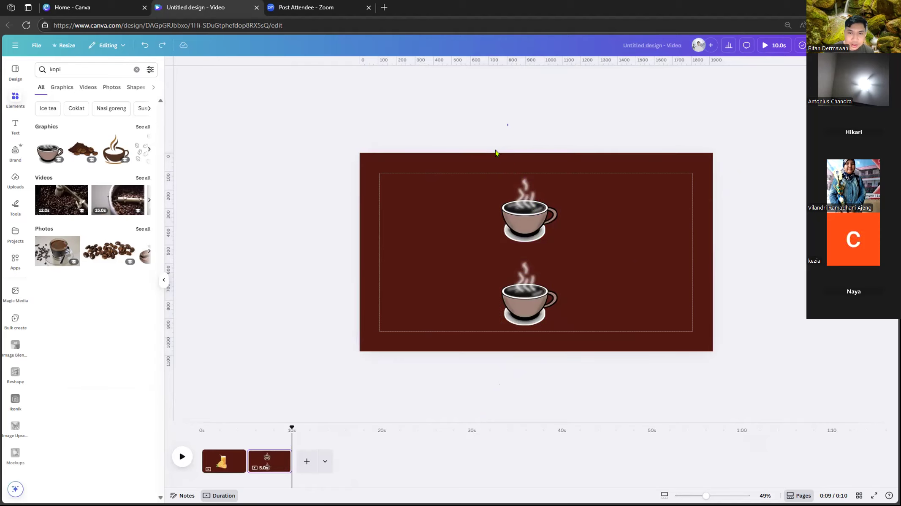
click(526, 215)
click(524, 294)
drag(449, 112, 553, 332)
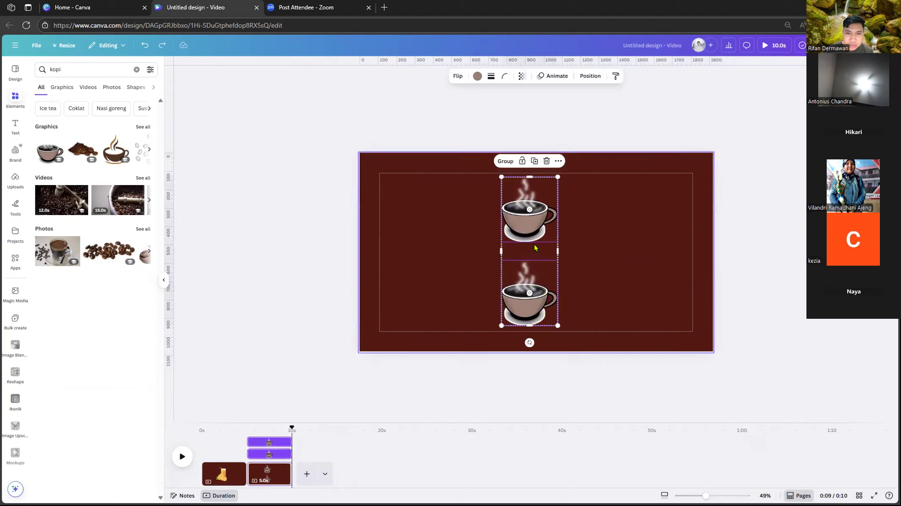
right_click(522, 214)
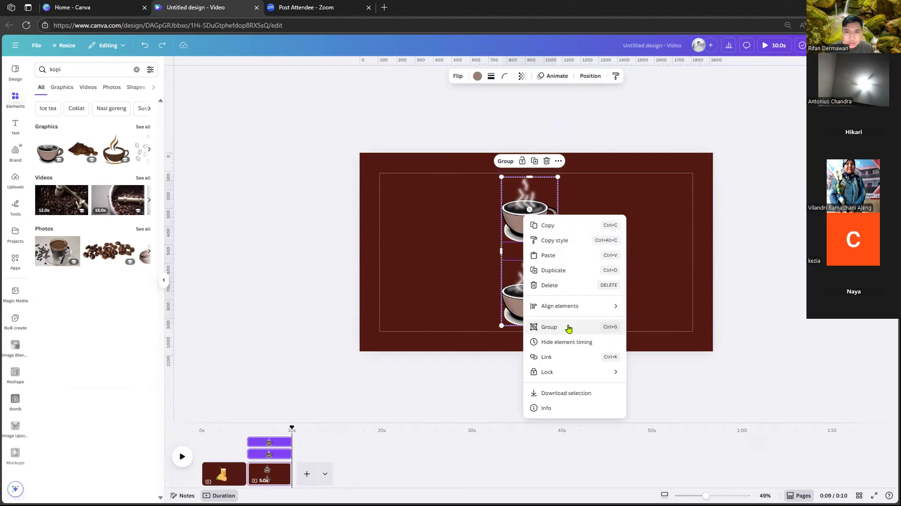
key(Escape)
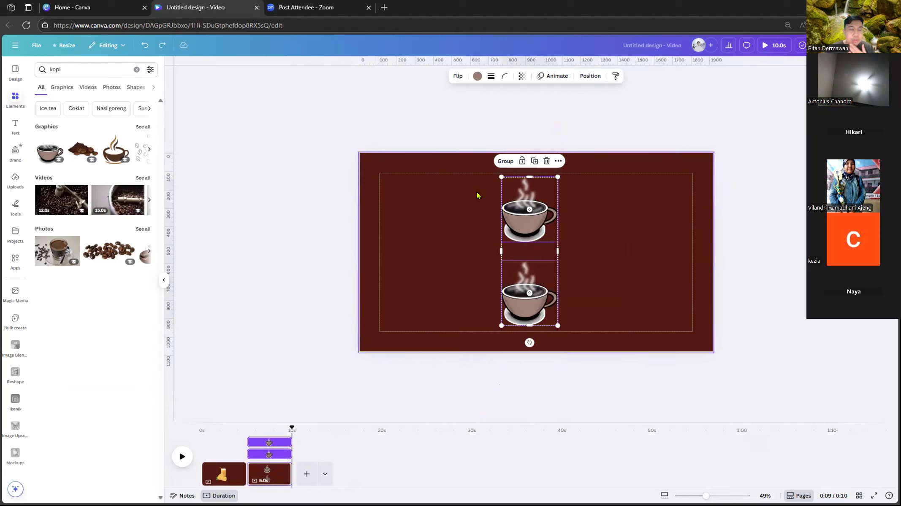
- Demonstrate selecting both coffee cups at once by repeatedly drawing a selection box from outside the page across them
click(524, 135)
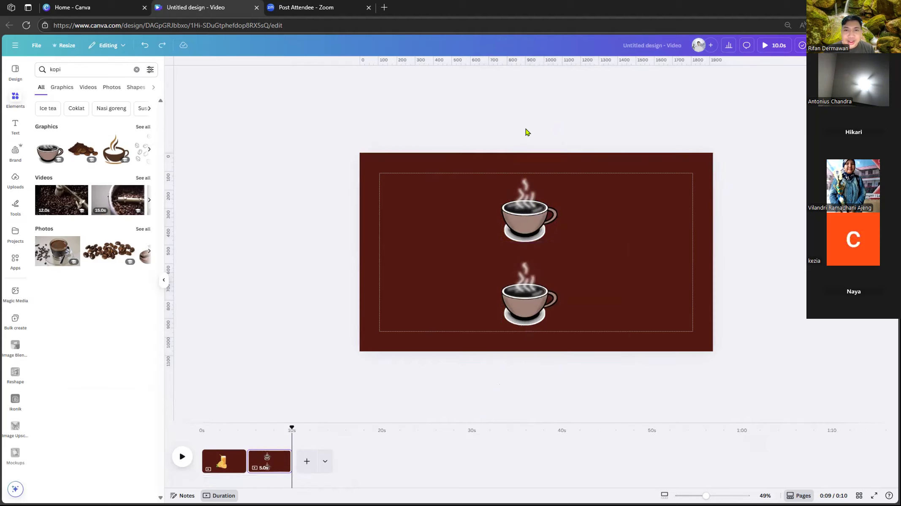
drag(485, 126, 545, 319)
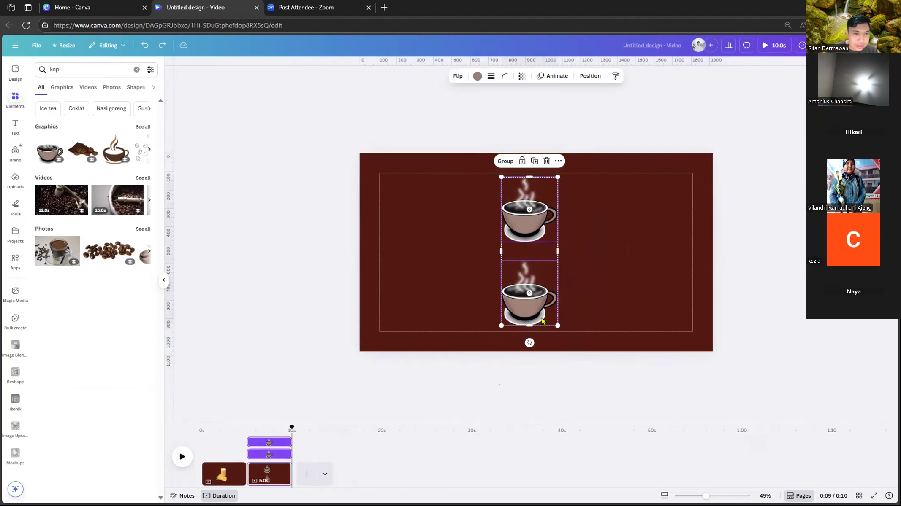
click(475, 127)
drag(471, 123, 546, 294)
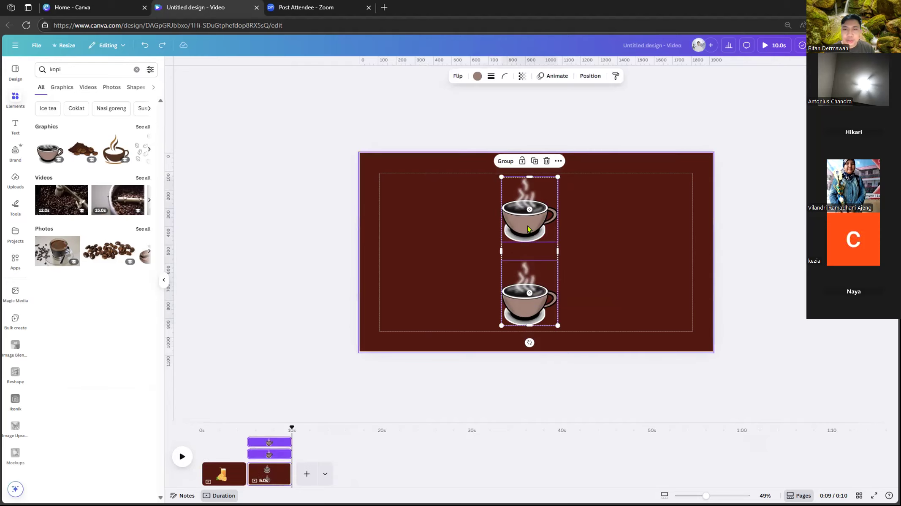
click(490, 109)
drag(484, 113, 543, 329)
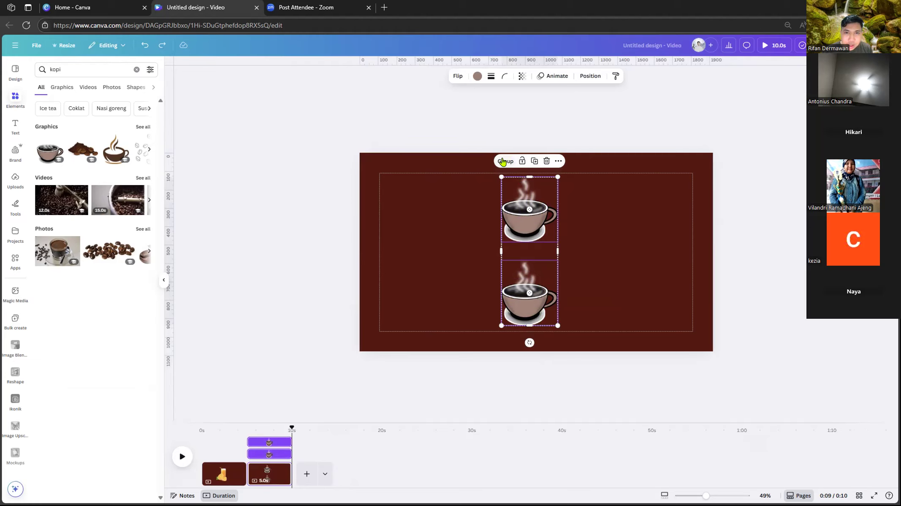
- Select both coffee cups, show the Group command among their additional options, and clear the selection
drag(480, 118, 544, 327)
click(557, 163)
click(558, 162)
click(558, 162)
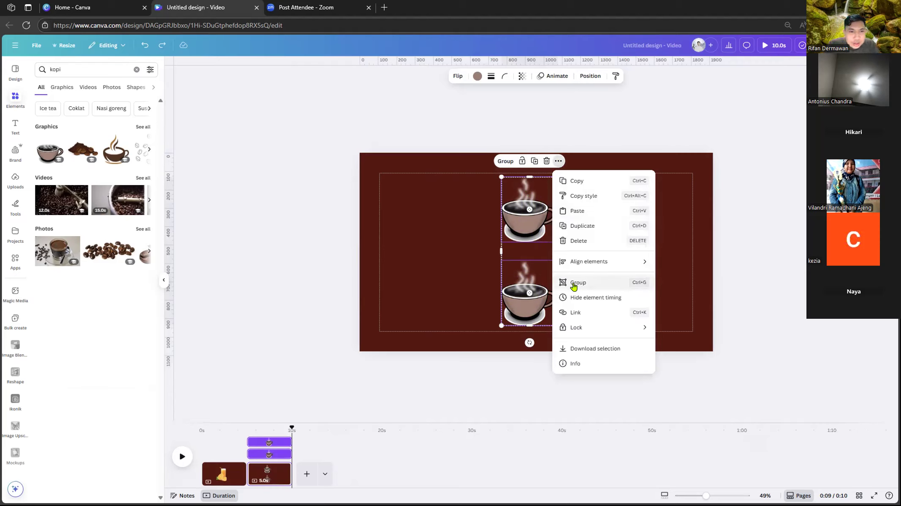
click(425, 111)
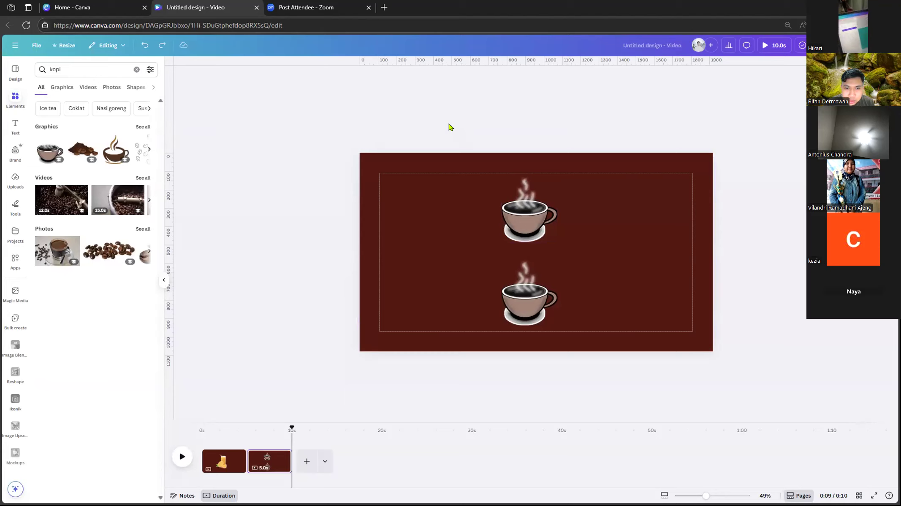
- Compare selecting both coffee cups with a selection box against selecting only the upper cup, ending with the cups deselected
drag(450, 124, 535, 325)
drag(430, 110, 532, 316)
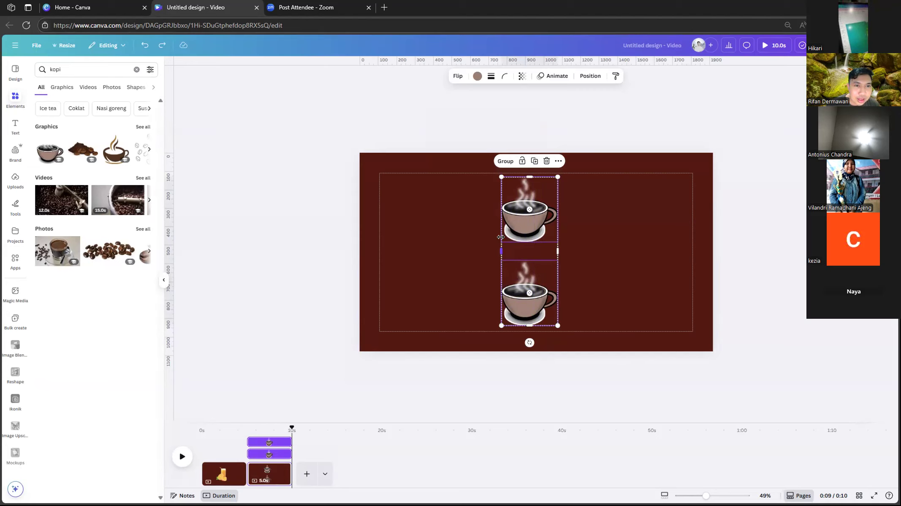
click(479, 135)
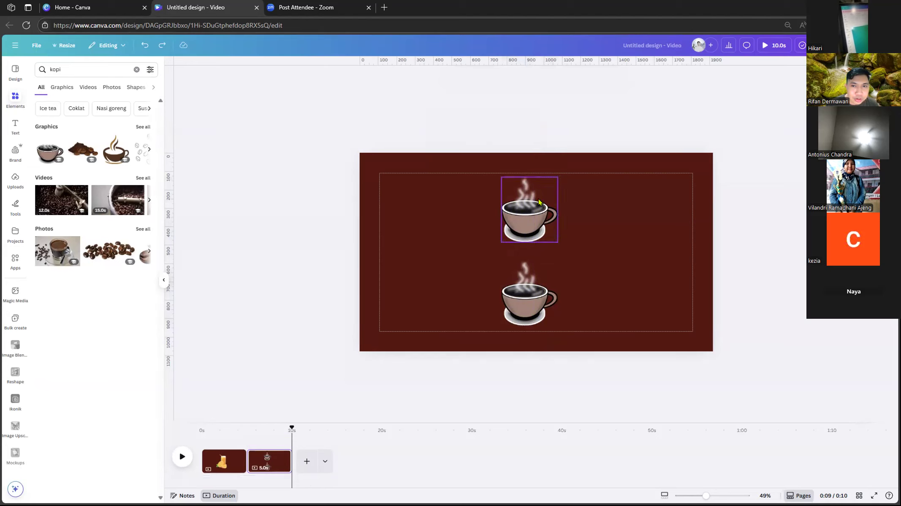
click(538, 199)
click(493, 142)
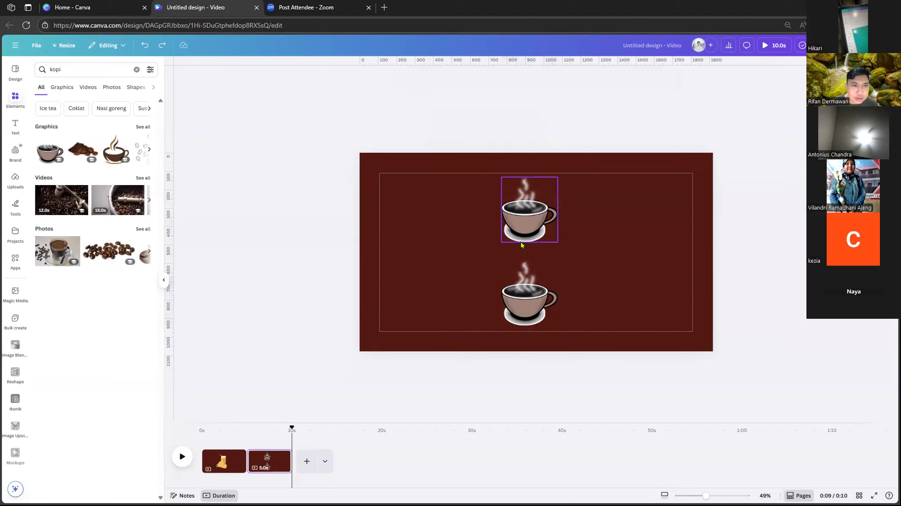
click(450, 190)
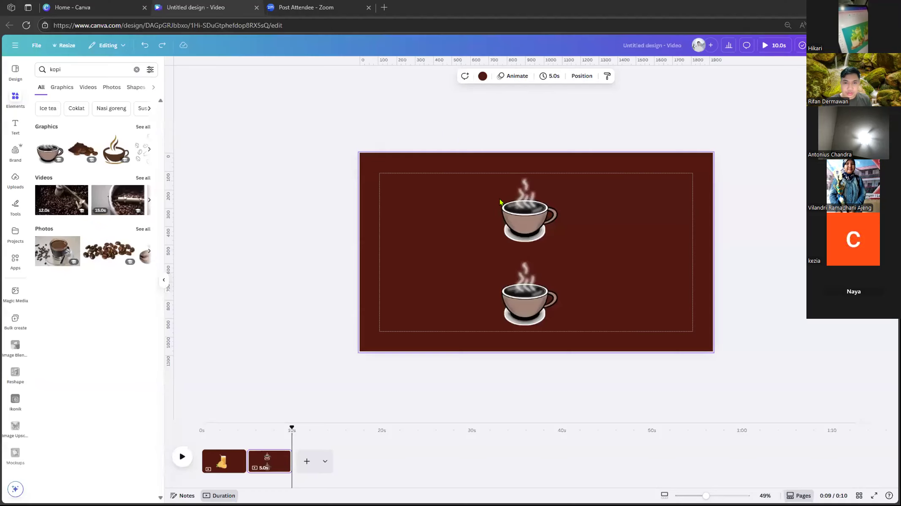
- Rotate the lower coffee cup upside down and reposition it beneath the upper cup
click(513, 217)
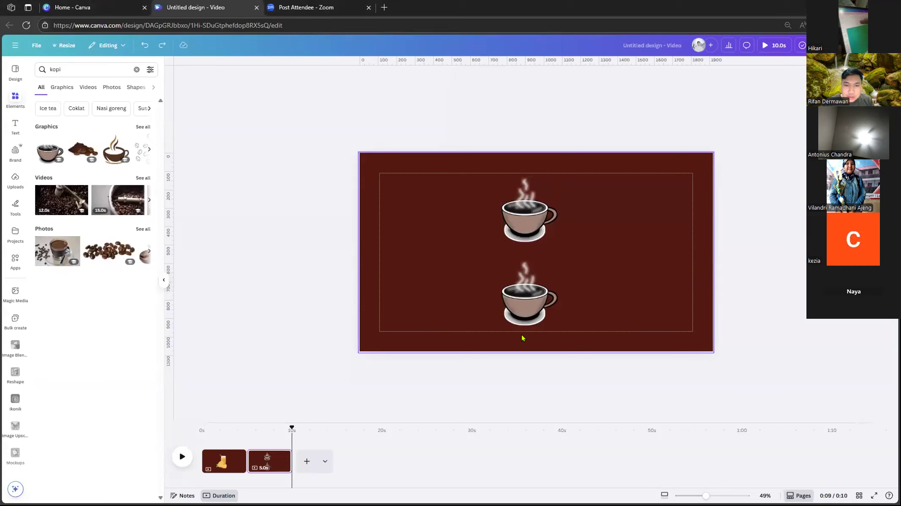
click(526, 304)
drag(528, 342, 529, 233)
drag(531, 296, 523, 310)
click(502, 126)
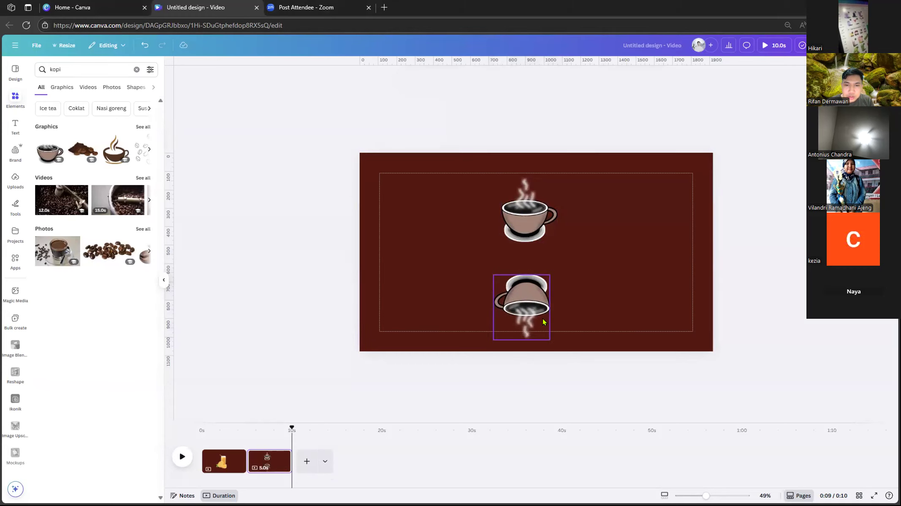
click(543, 323)
- Delete both coffee cups and paste the strawberry juice image back onto the second page
drag(464, 111, 527, 197)
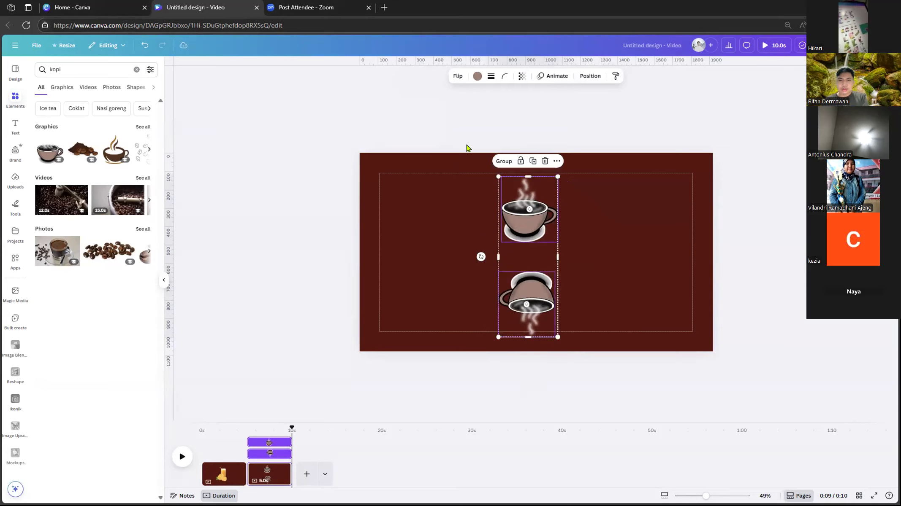
key(Delete)
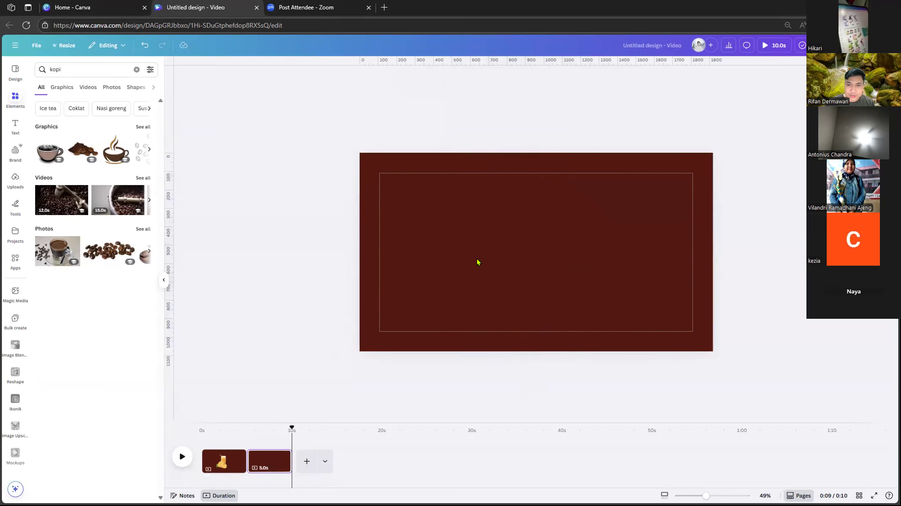
key(ctrl+v)
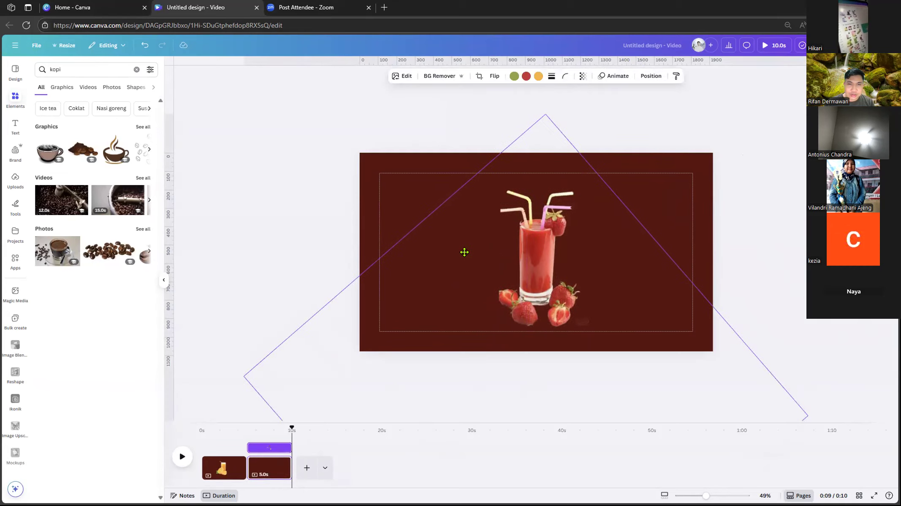
- Change the second page's background behind the strawberry juice to a dark blue default solid colour
click(241, 76)
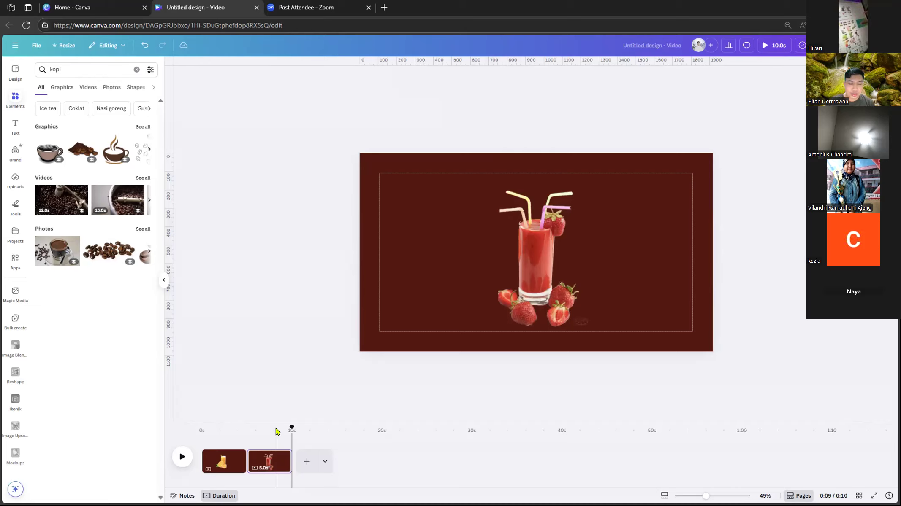
click(226, 447)
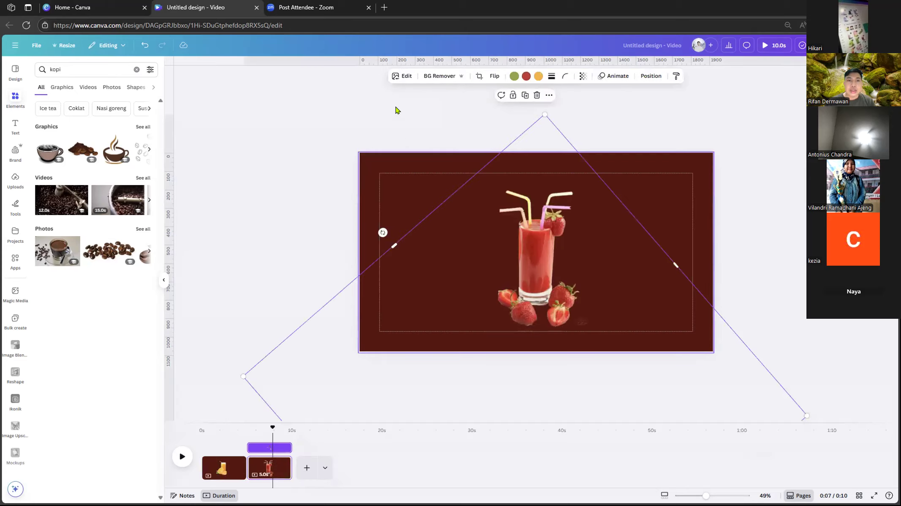
click(387, 173)
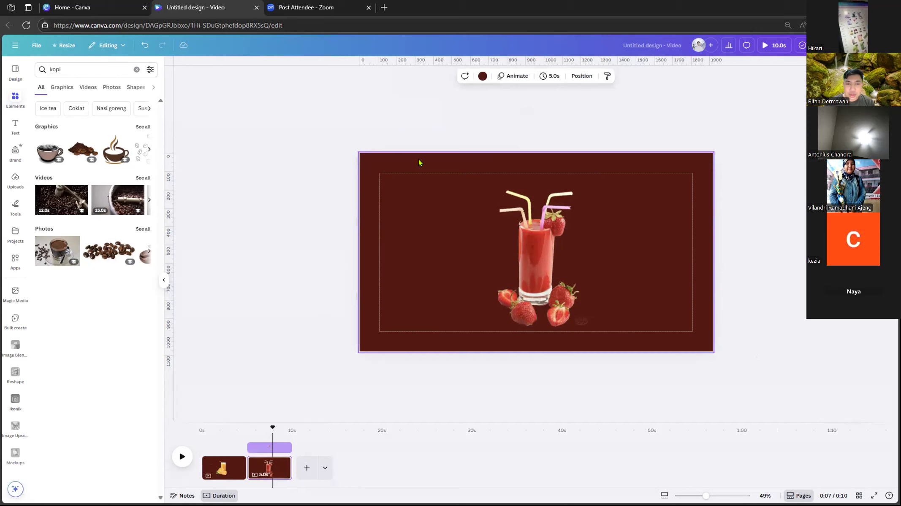
click(482, 76)
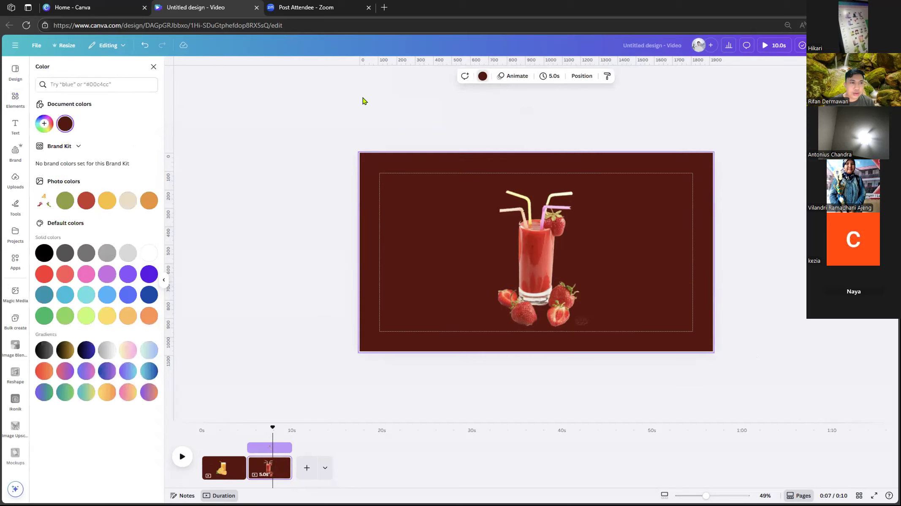
click(87, 202)
click(141, 204)
click(128, 295)
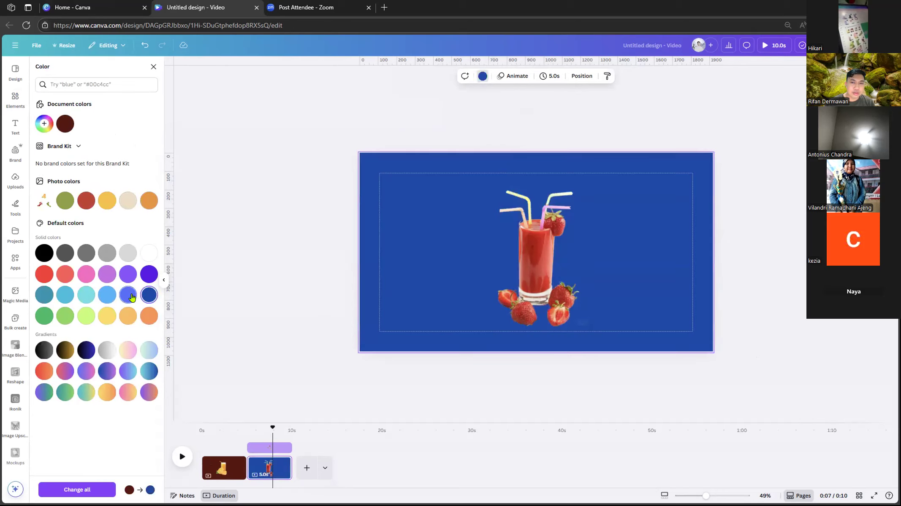
- Mix custom background colours for the second page, trying blue #36499F and ending on green #0F9F48
click(44, 123)
drag(122, 194, 110, 175)
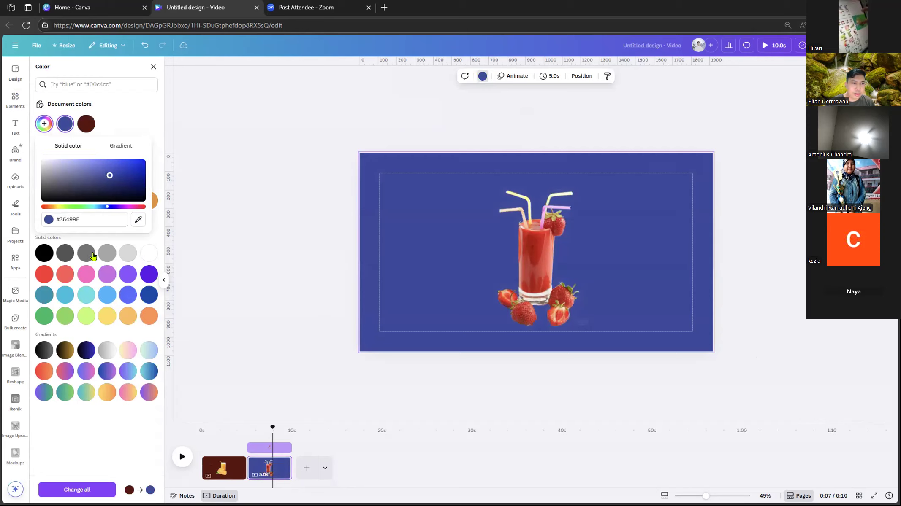
click(83, 206)
drag(84, 171, 131, 177)
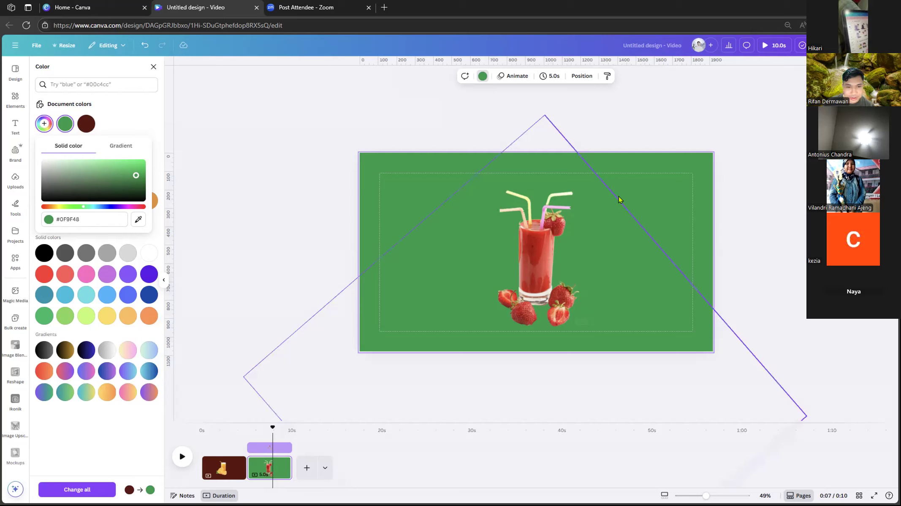
- Select the strawberry juice image on the second page and reset the browser zoom to its default level
click(573, 214)
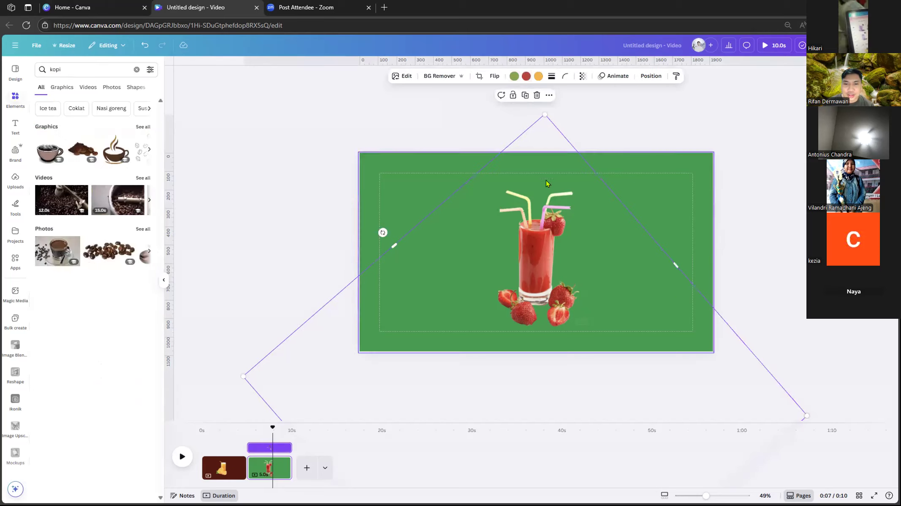
click(694, 211)
click(567, 233)
click(631, 196)
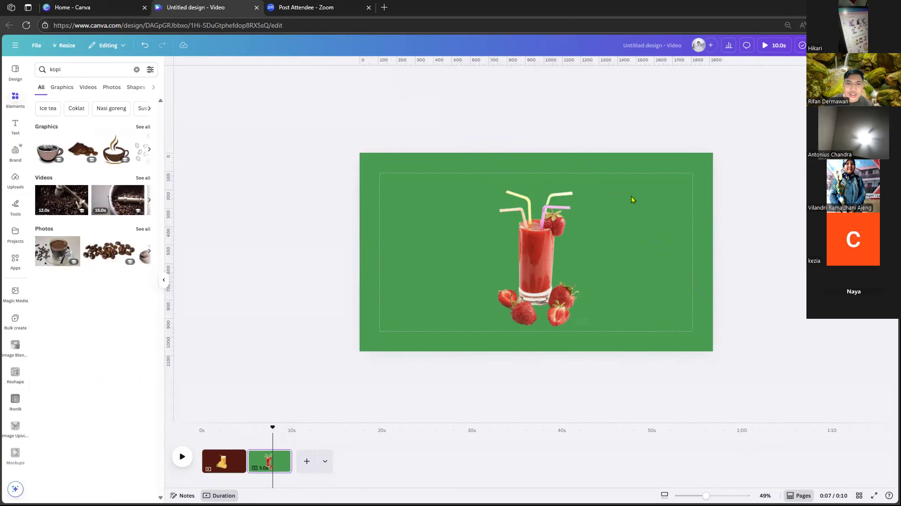
click(550, 230)
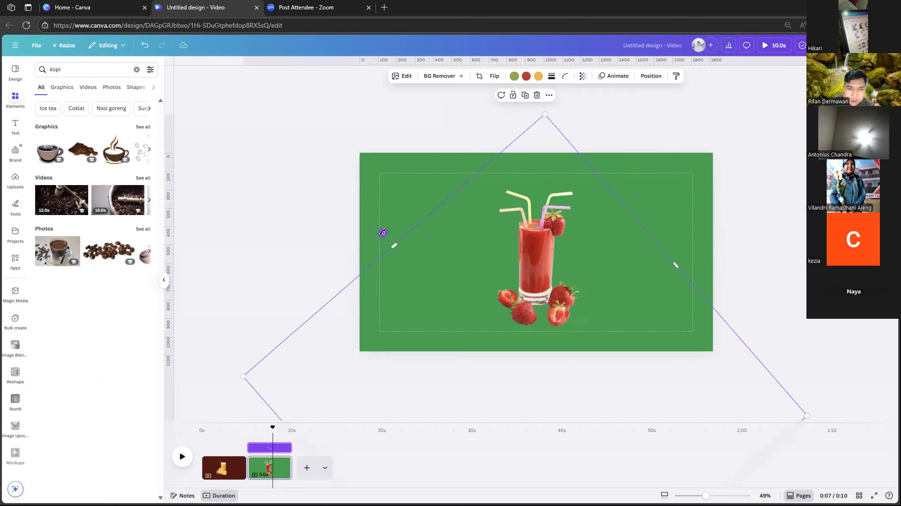
key(alt+f)
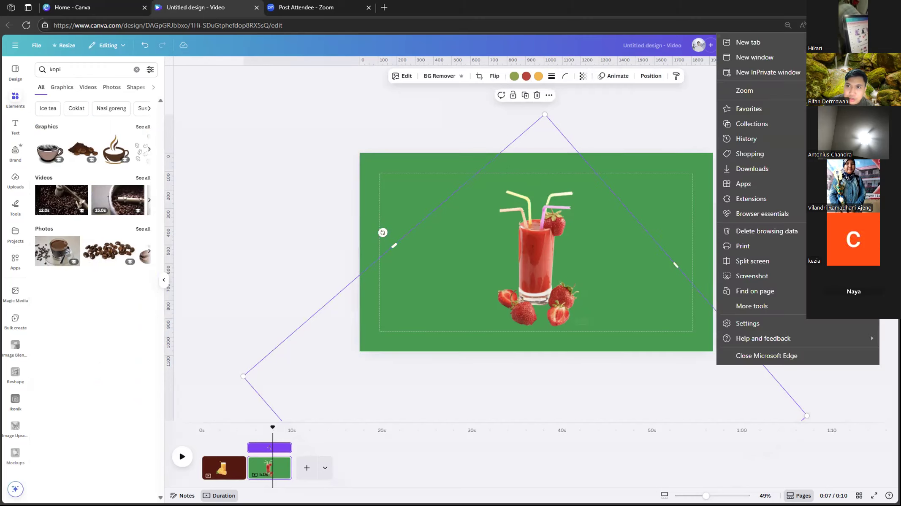
key(ctrl+0)
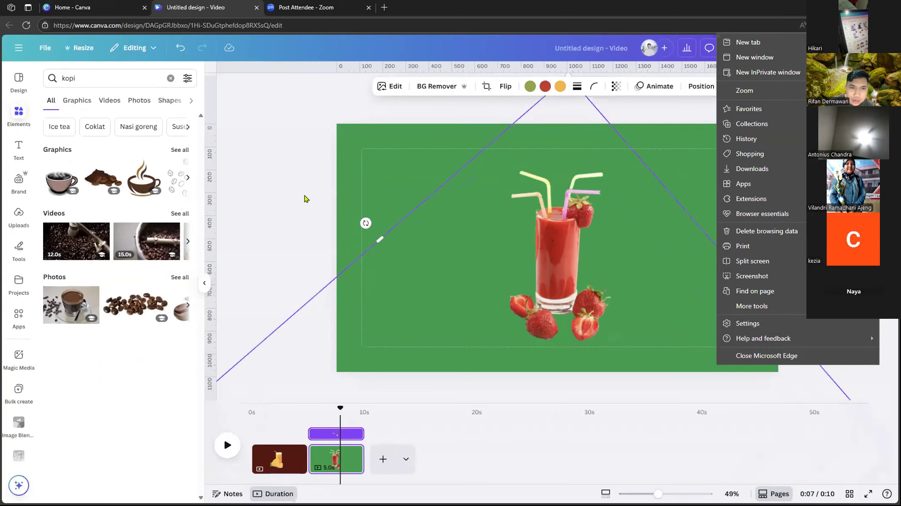
key(Escape)
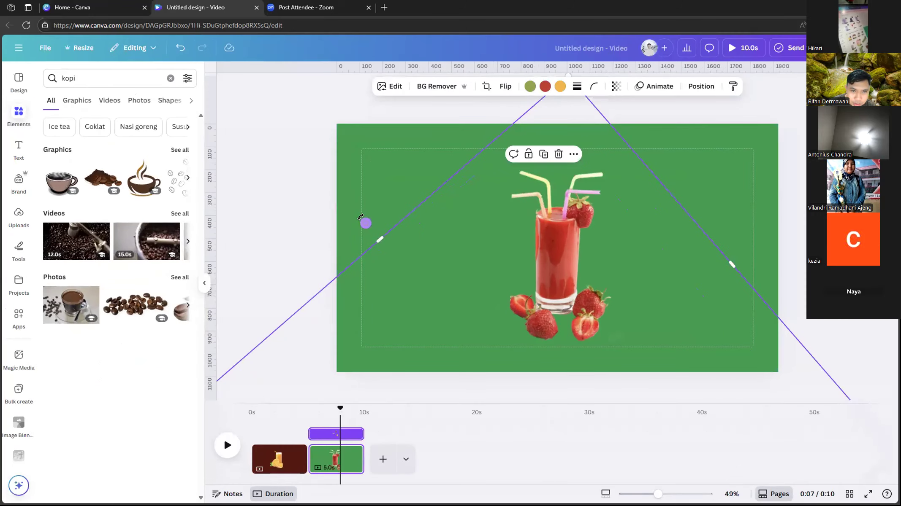
- Rotate the juice image slightly on the second page, and move and shrink it to reveal all three drinks
drag(372, 208, 366, 238)
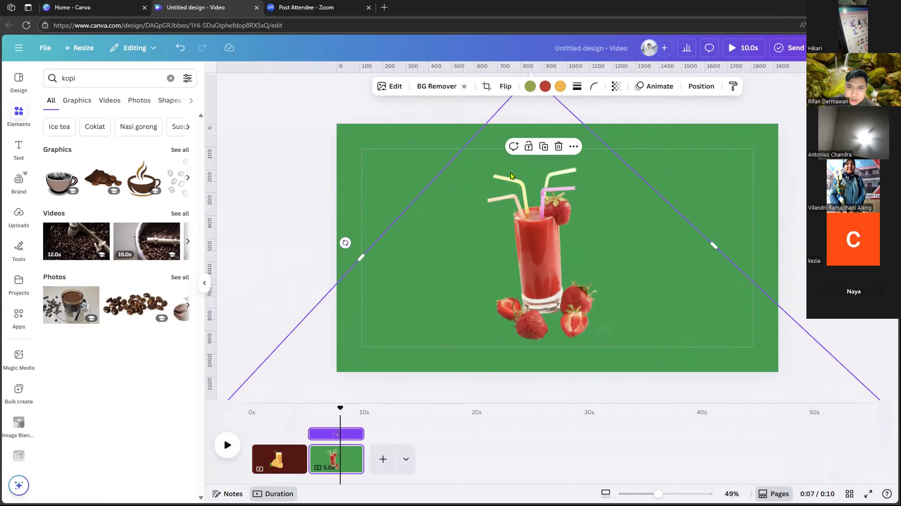
drag(510, 176, 507, 224)
drag(524, 120, 546, 208)
click(792, 187)
click(575, 240)
drag(540, 127, 572, 76)
drag(577, 212, 553, 293)
drag(546, 155, 560, 170)
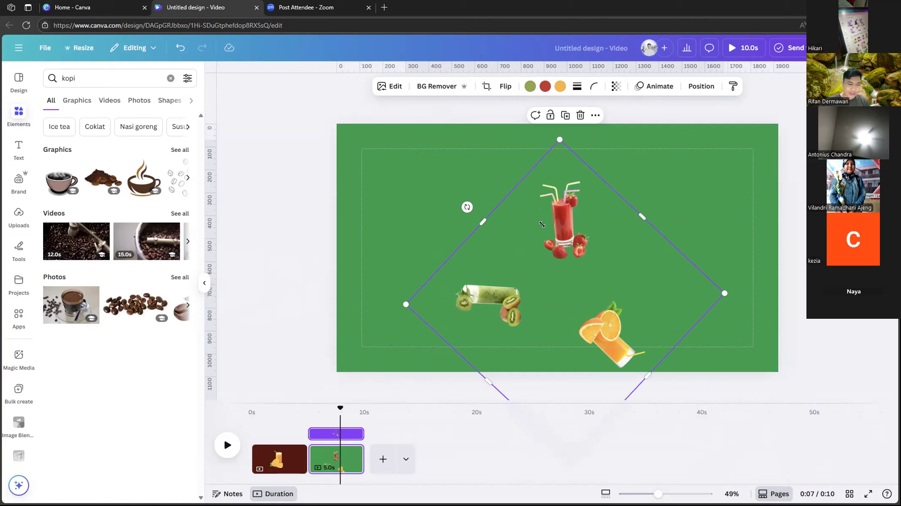
- Undo the recent resizing and repositioning of the three-juice image on the second page
key(ctrl+z)
key(ctrl+z)
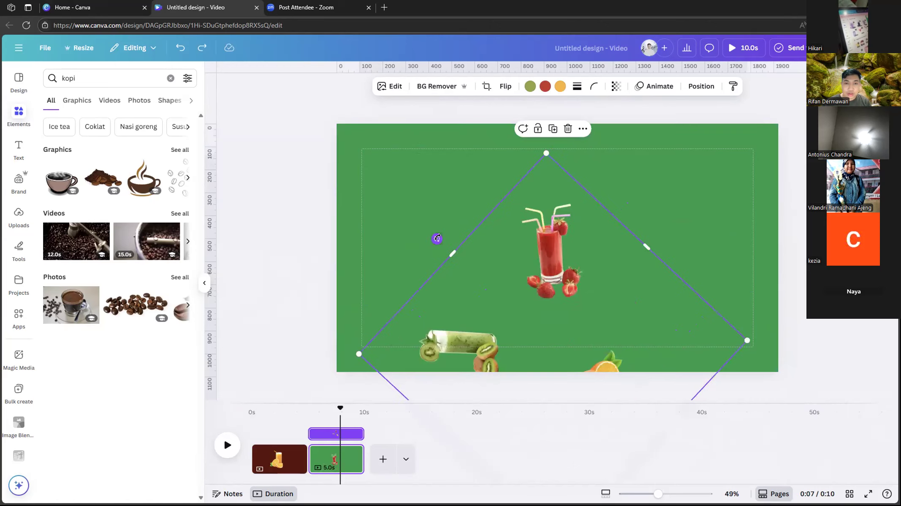
key(ctrl+z)
key(ctrl+z)
key(ctrl+z)
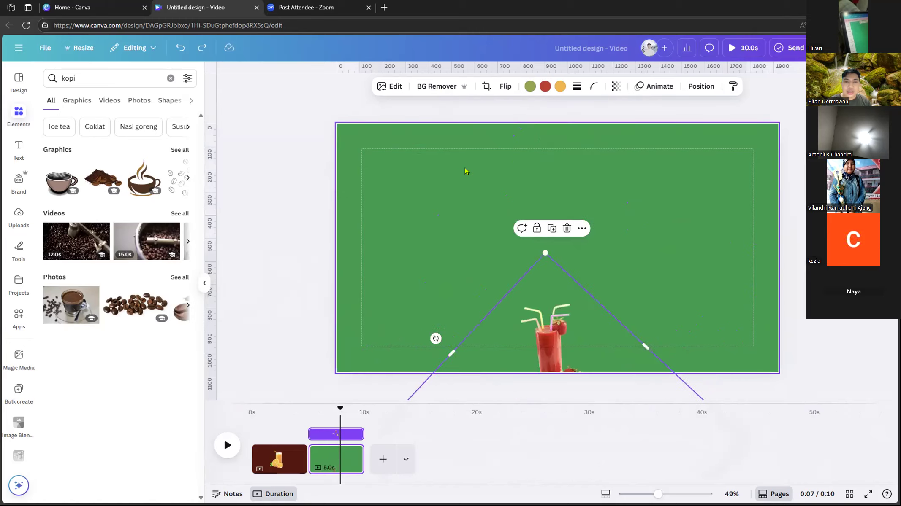
key(ctrl+z)
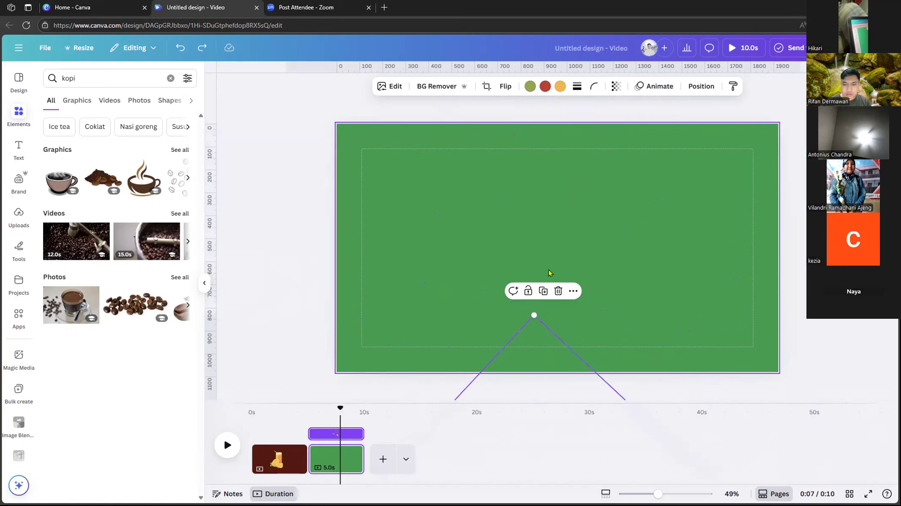
- Delete the juice image from the second page and replace it with a copy of the first page's image
key(Delete)
click(282, 450)
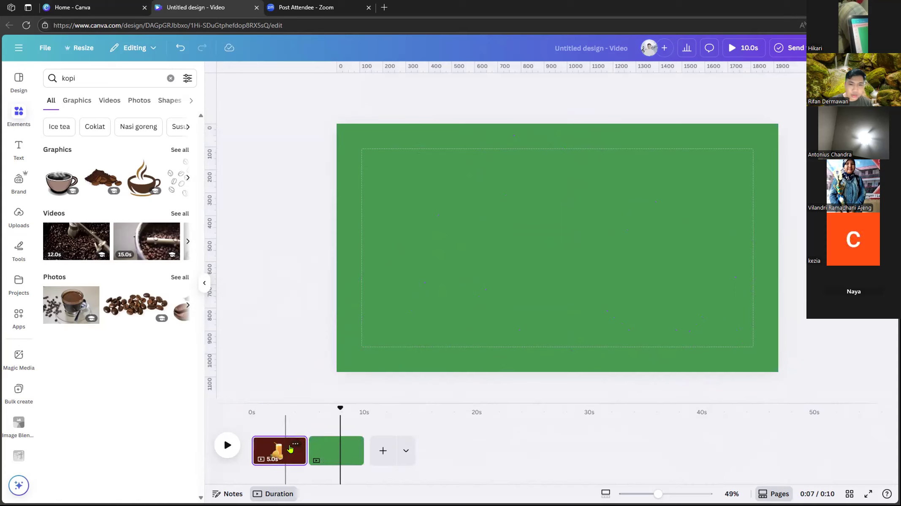
click(572, 254)
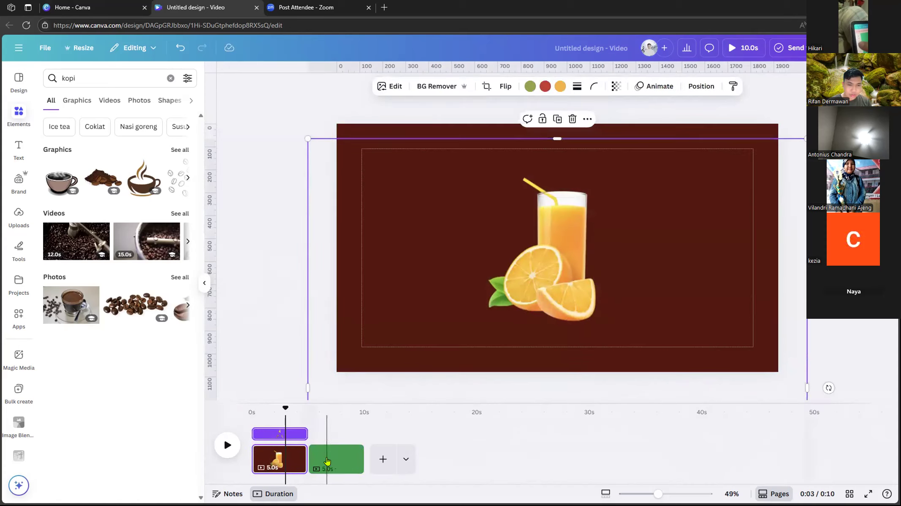
click(329, 455)
key(ctrl+v)
click(798, 283)
click(678, 280)
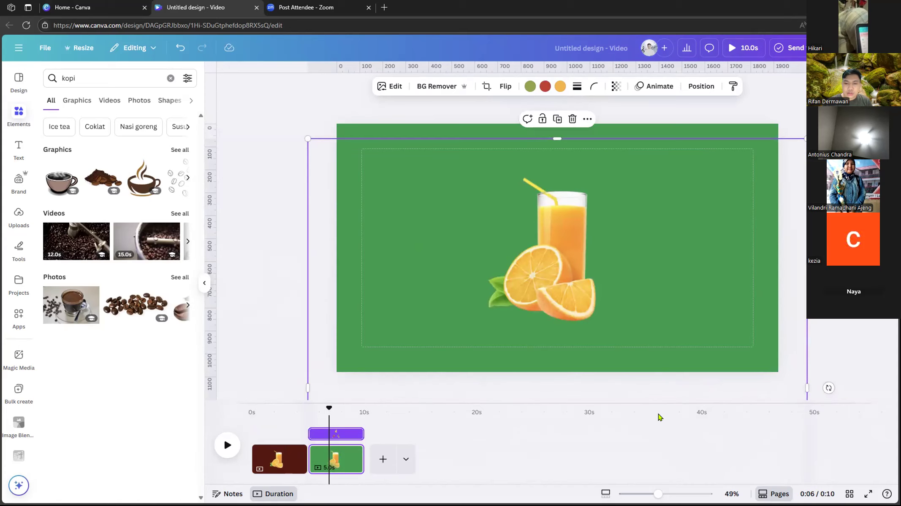
- Rotate the pasted three-juice image on the second page until the strawberry juice stands upright in view
drag(657, 494, 641, 494)
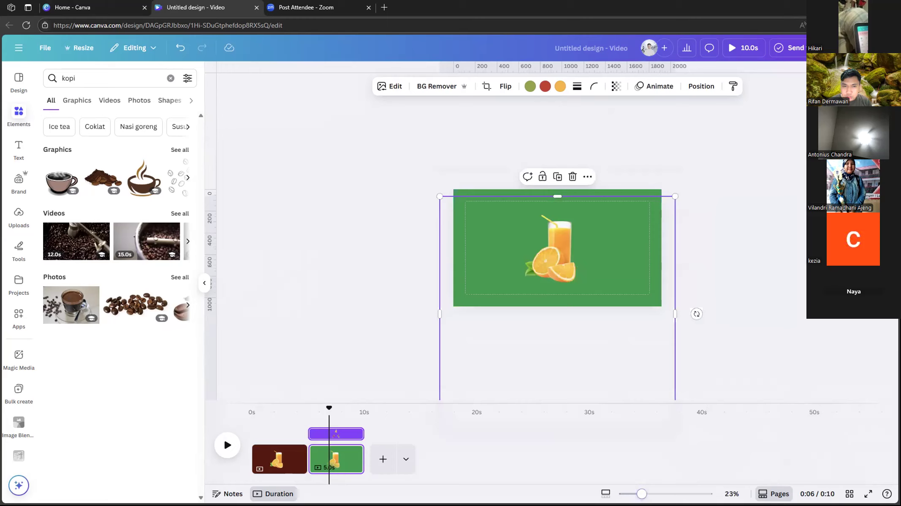
click(768, 254)
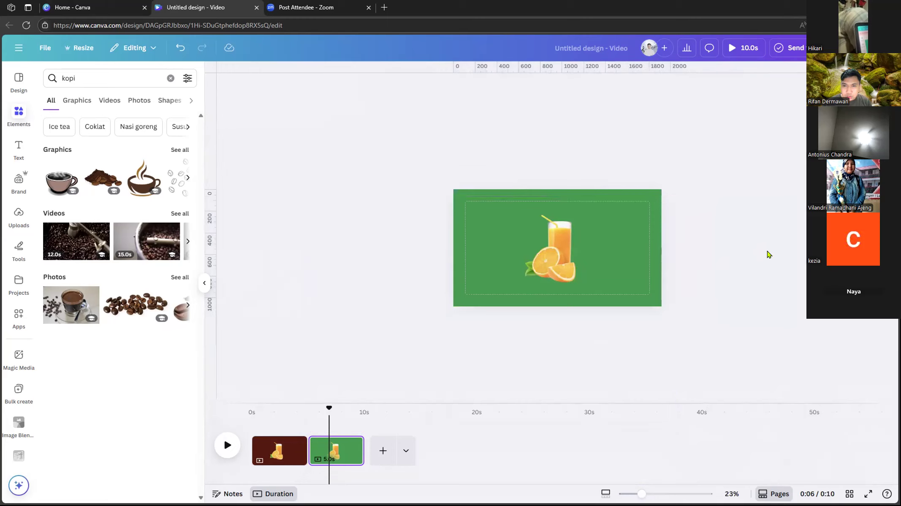
click(565, 240)
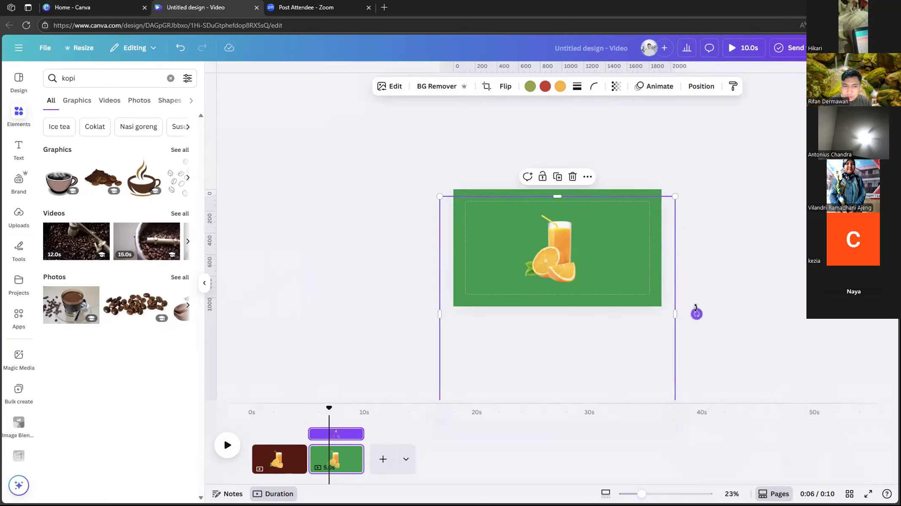
drag(696, 314, 487, 369)
drag(643, 346, 632, 363)
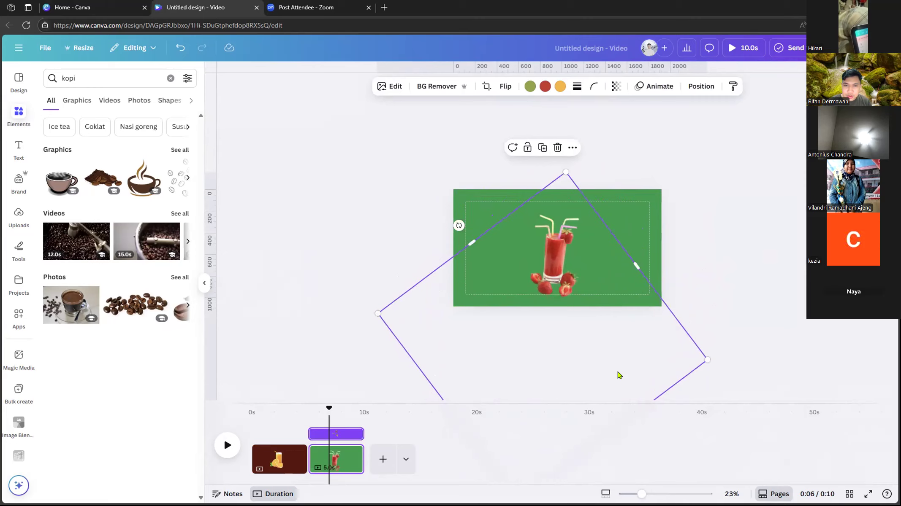
drag(458, 226, 450, 231)
drag(450, 231, 450, 231)
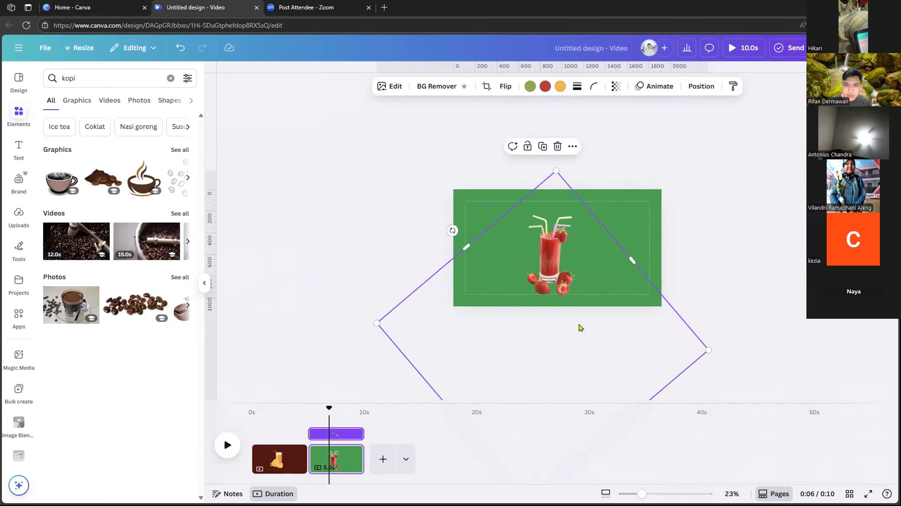
- Enlarge the three-juice image slightly and reposition it so the strawberry glass is centred on the second page
drag(579, 326, 588, 321)
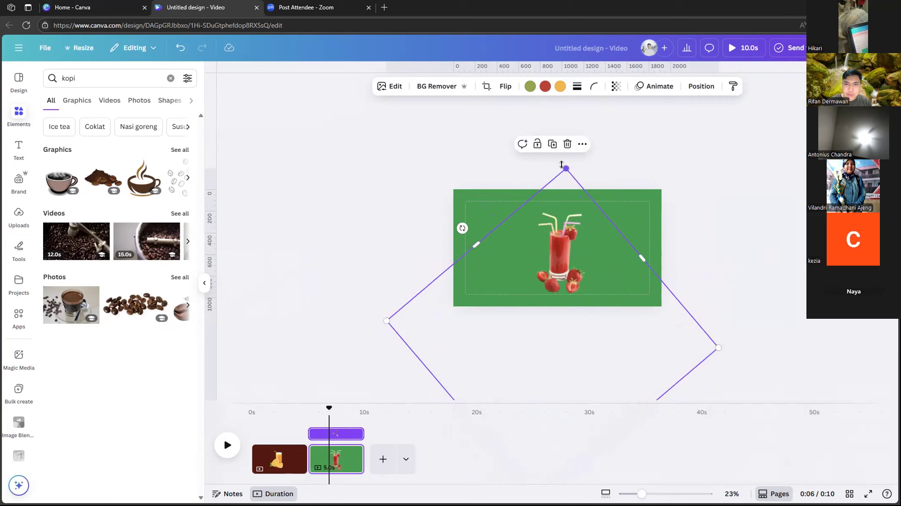
drag(561, 165, 562, 156)
drag(551, 213, 547, 217)
click(671, 178)
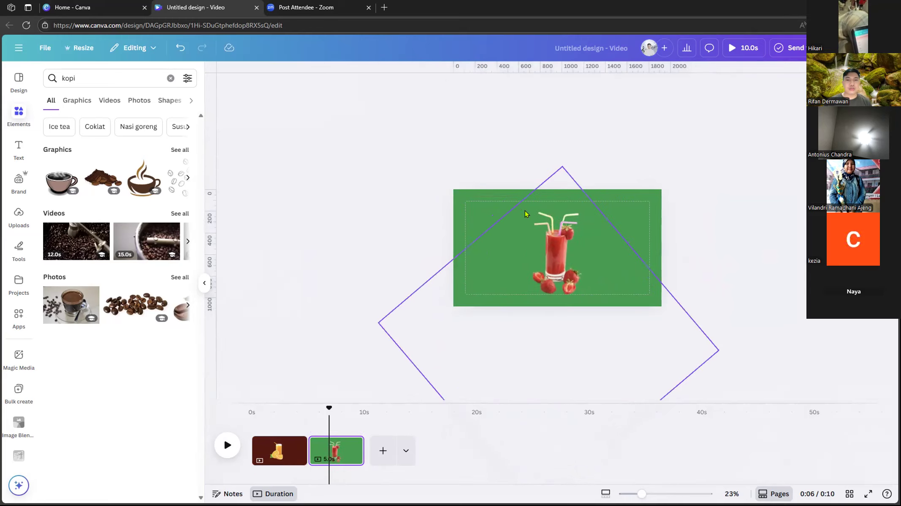
- Set the second page's background to the custom muted red #963232
click(498, 202)
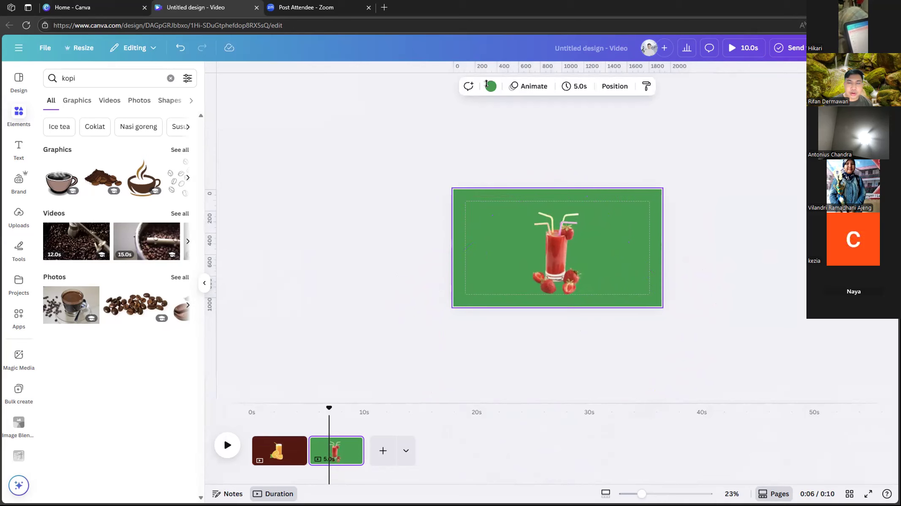
click(490, 85)
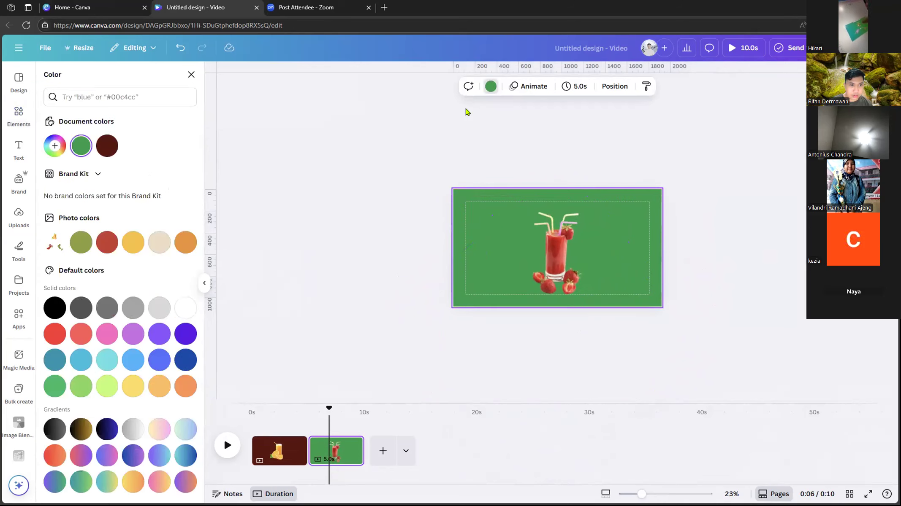
click(55, 146)
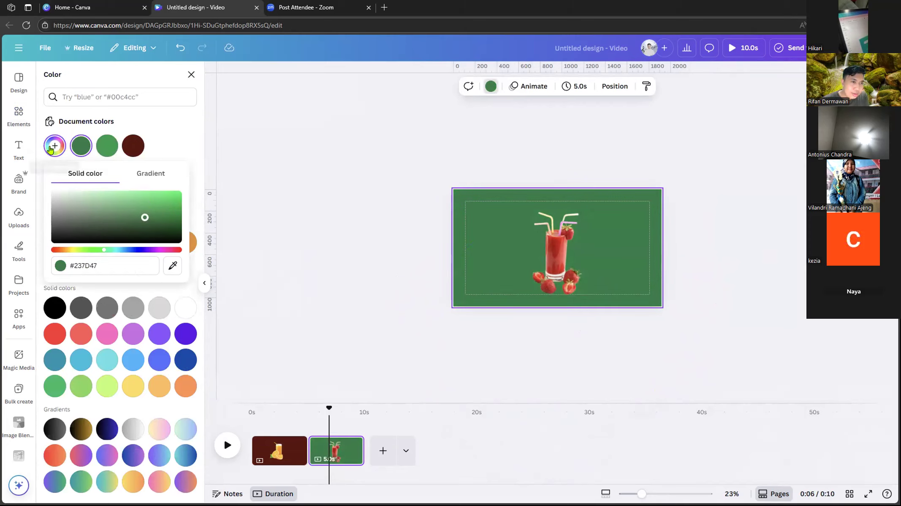
click(54, 146)
click(55, 145)
drag(99, 250, 53, 250)
mouse_move(116, 217)
mouse_down()
mouse_move(107, 213)
mouse_move(139, 212)
mouse_up()
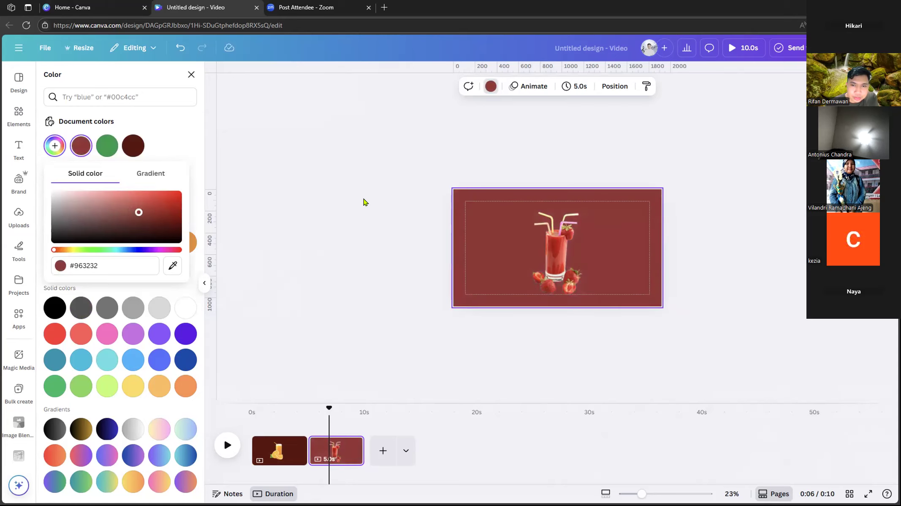
click(367, 202)
- Set the first page's background to the custom dark orange-brown #74501F
click(285, 451)
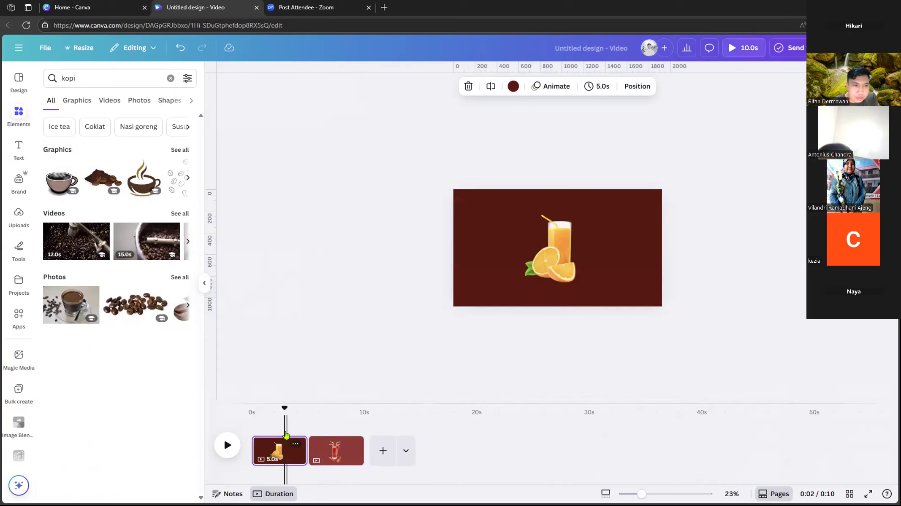
click(486, 193)
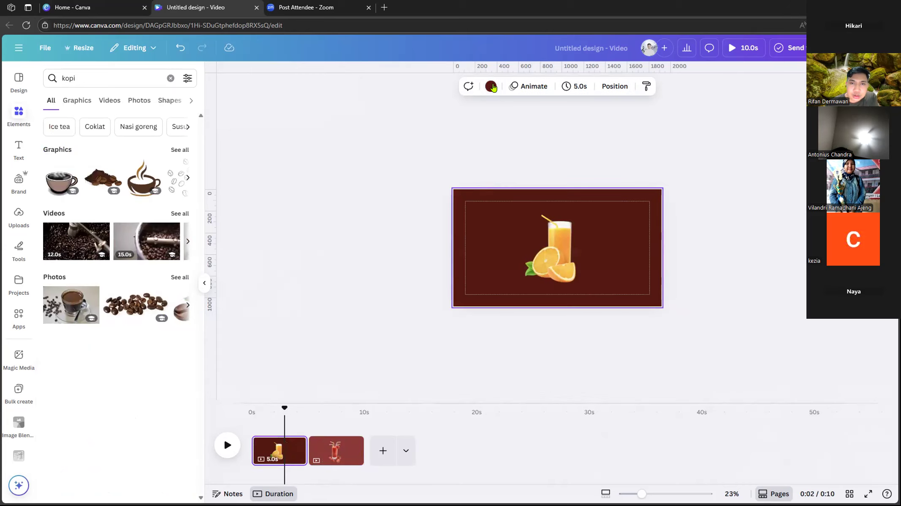
click(490, 87)
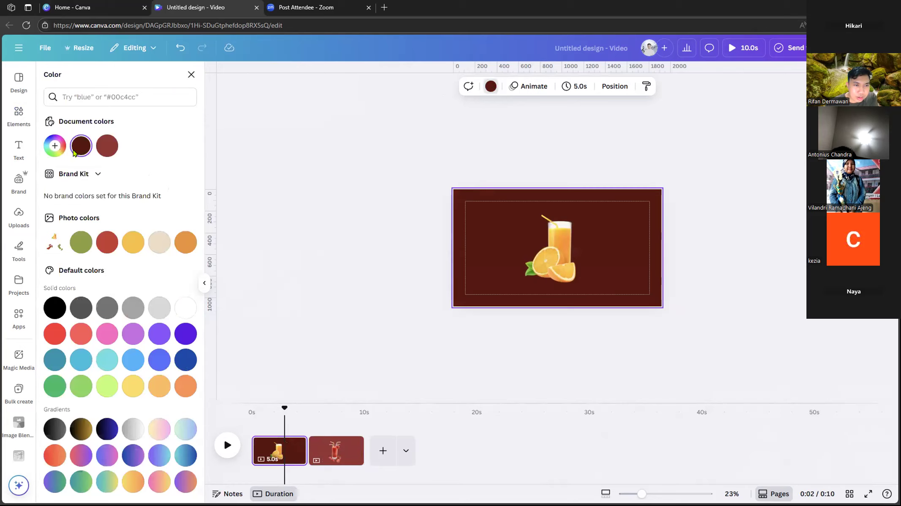
click(55, 145)
click(69, 250)
click(140, 211)
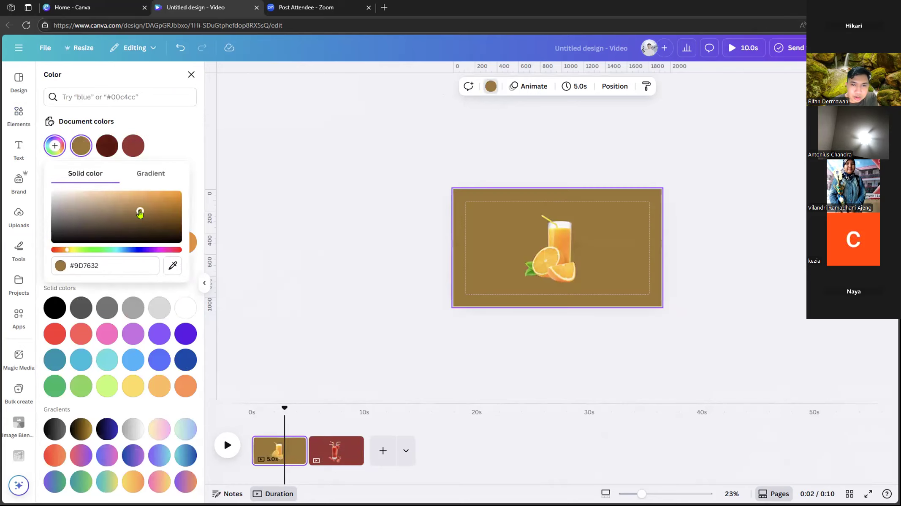
click(71, 250)
click(179, 208)
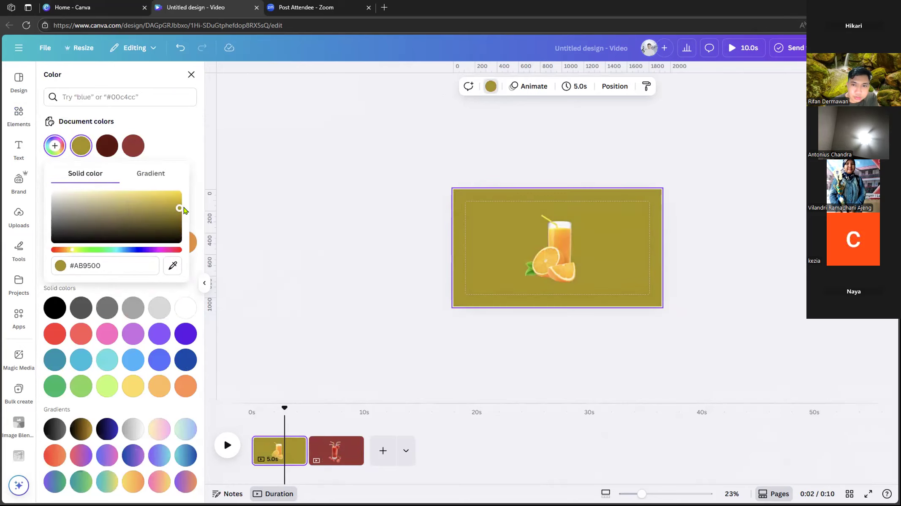
click(98, 218)
click(66, 250)
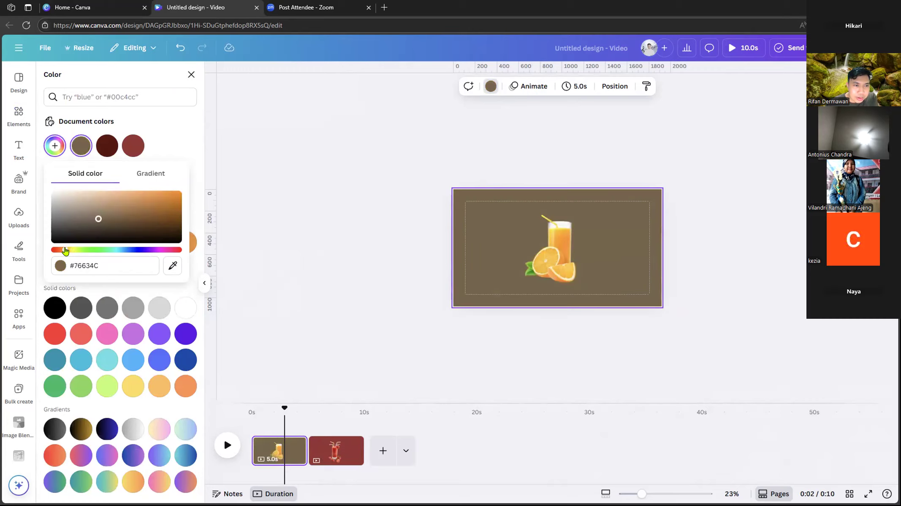
mouse_move(132, 212)
mouse_down()
mouse_move(163, 201)
mouse_move(148, 195)
mouse_move(146, 219)
mouse_up()
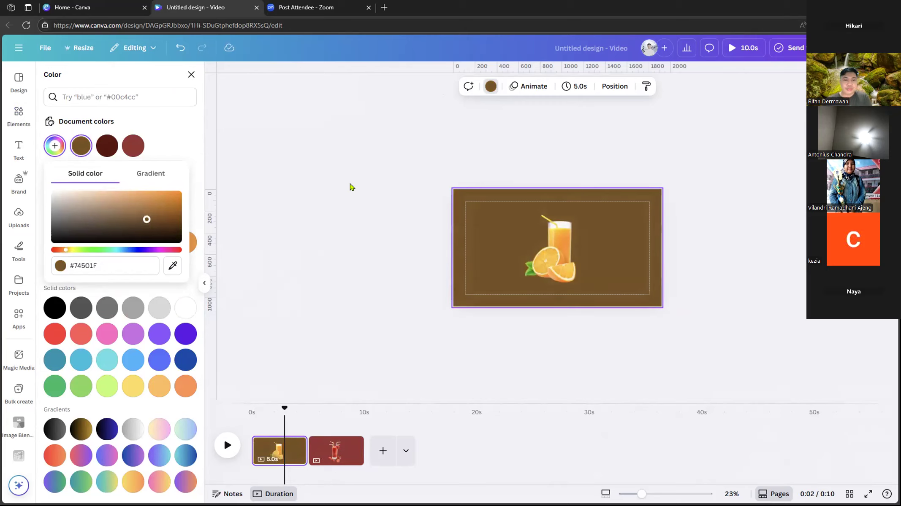
click(532, 401)
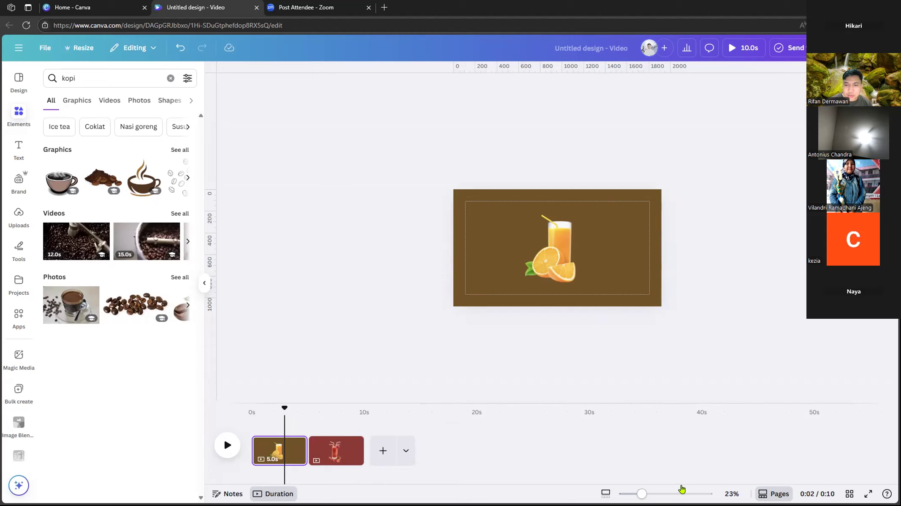
drag(641, 495, 656, 494)
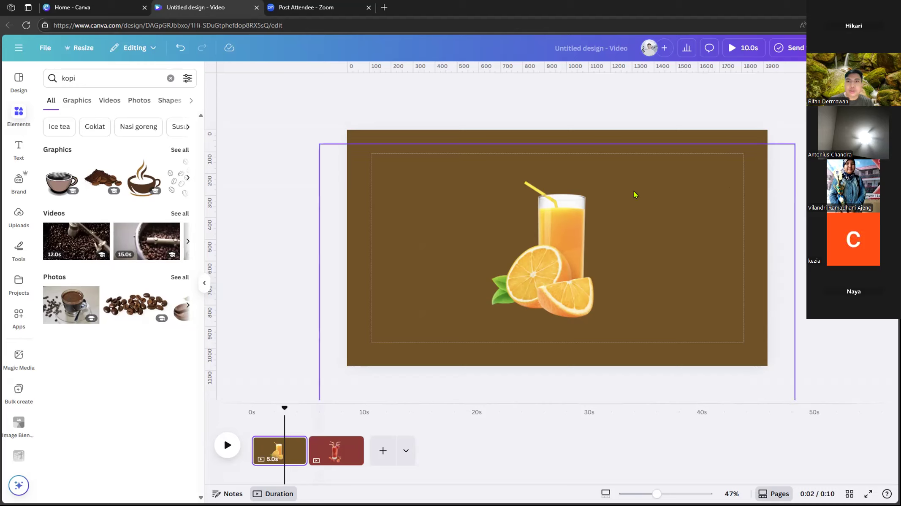
click(619, 194)
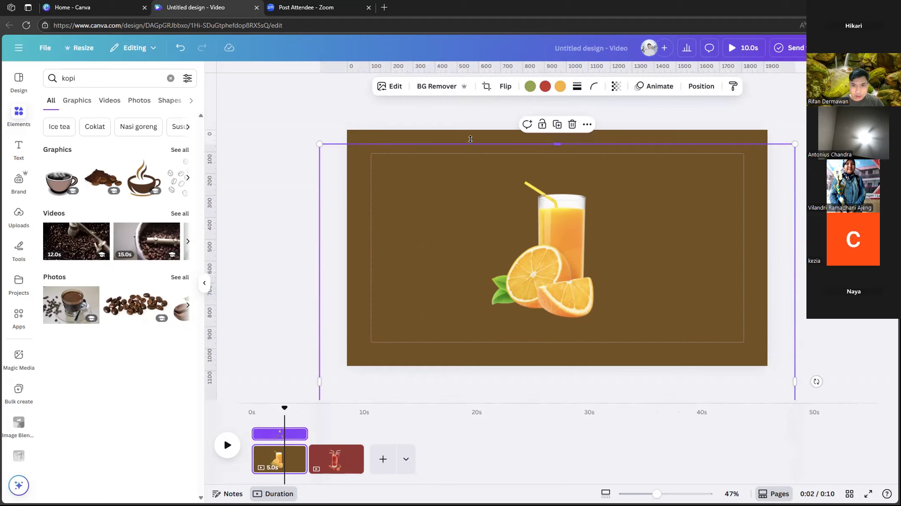
click(484, 137)
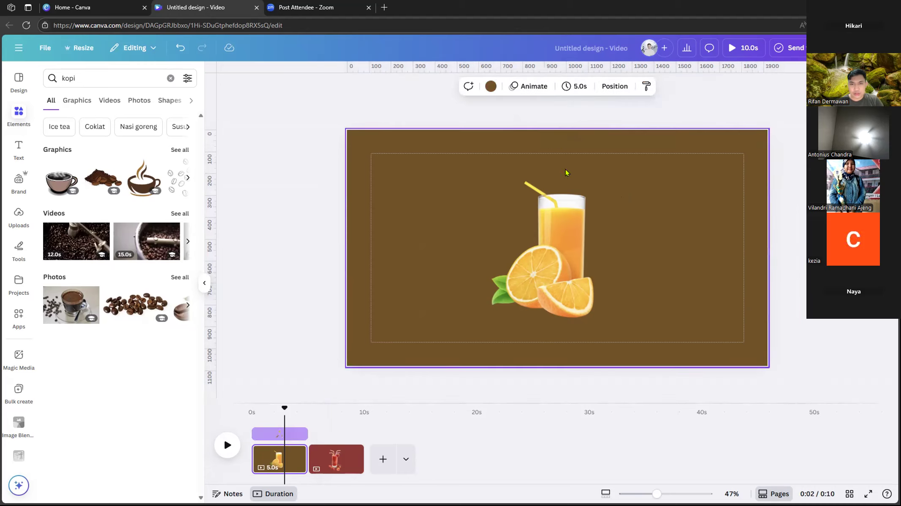
click(595, 117)
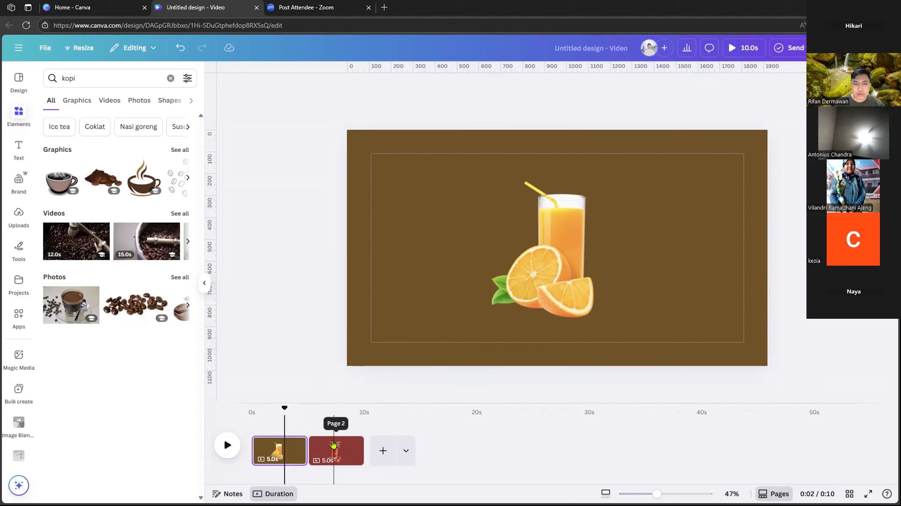
- Add a Match & Move transition between the orange juice page and the strawberry juice page
mouse_move(307, 448)
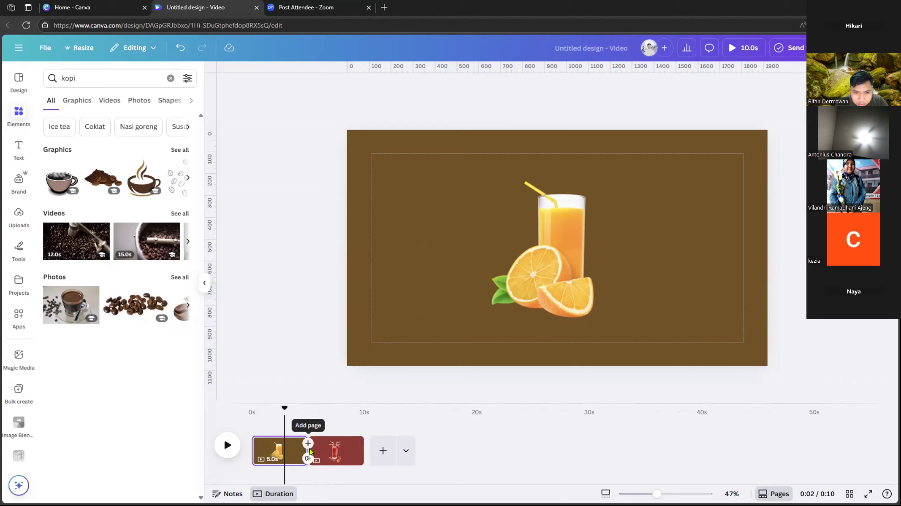
click(870, 25)
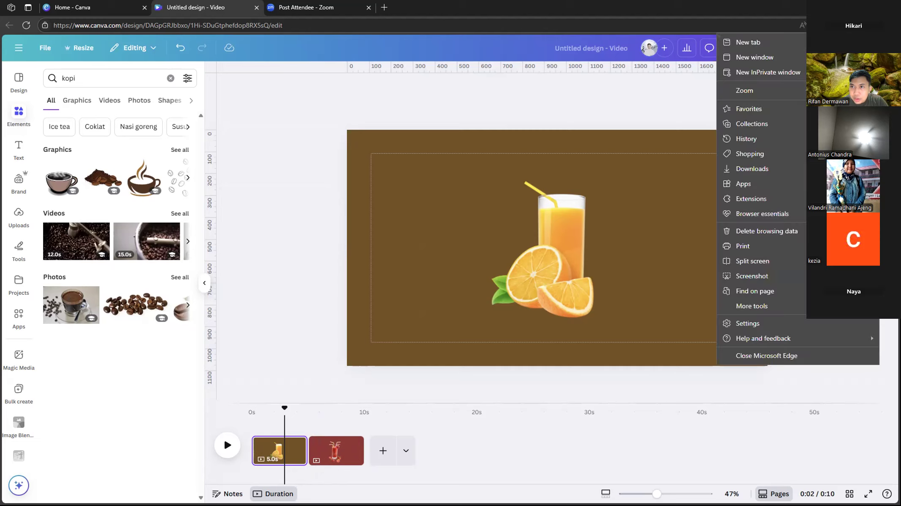
click(849, 91)
click(849, 90)
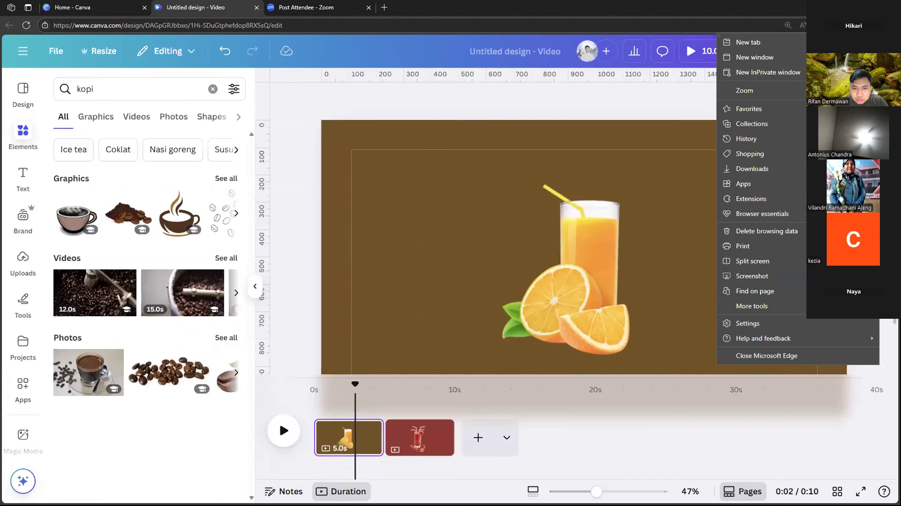
click(849, 91)
click(528, 114)
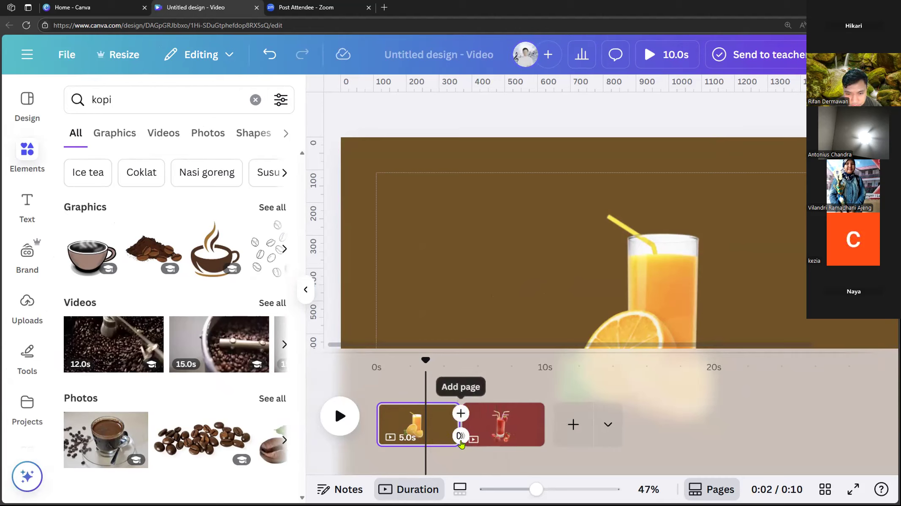
mouse_move(460, 415)
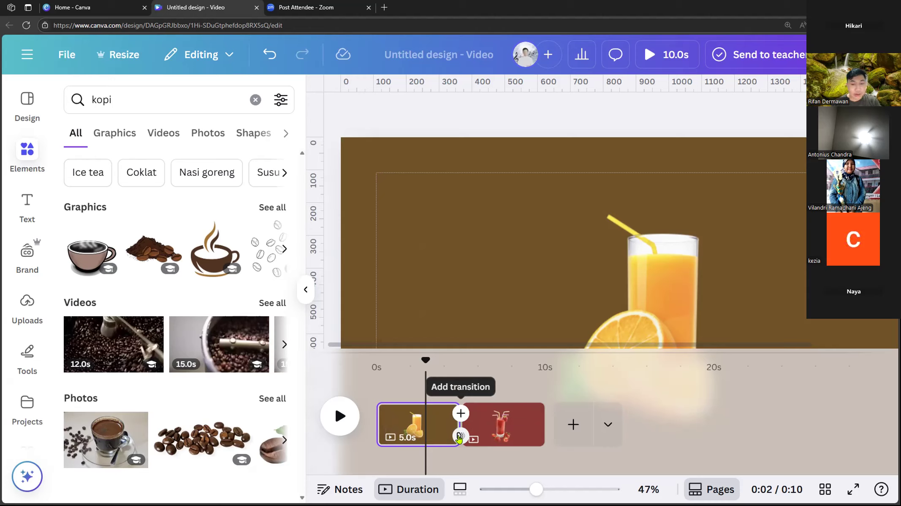
click(459, 436)
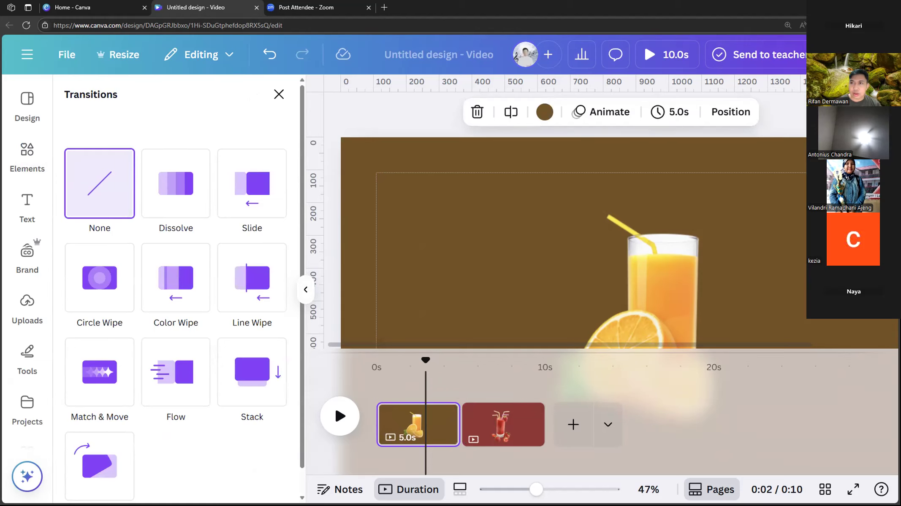
click(870, 26)
click(811, 91)
click(810, 91)
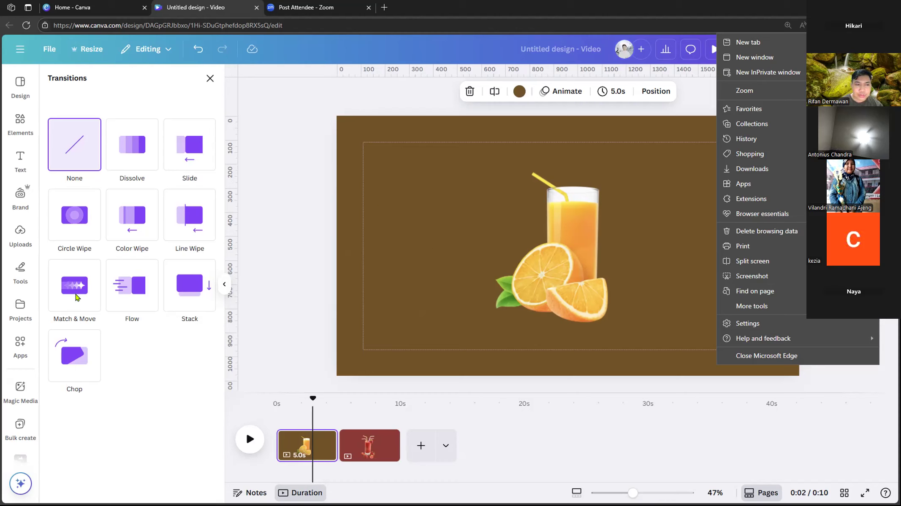
click(75, 297)
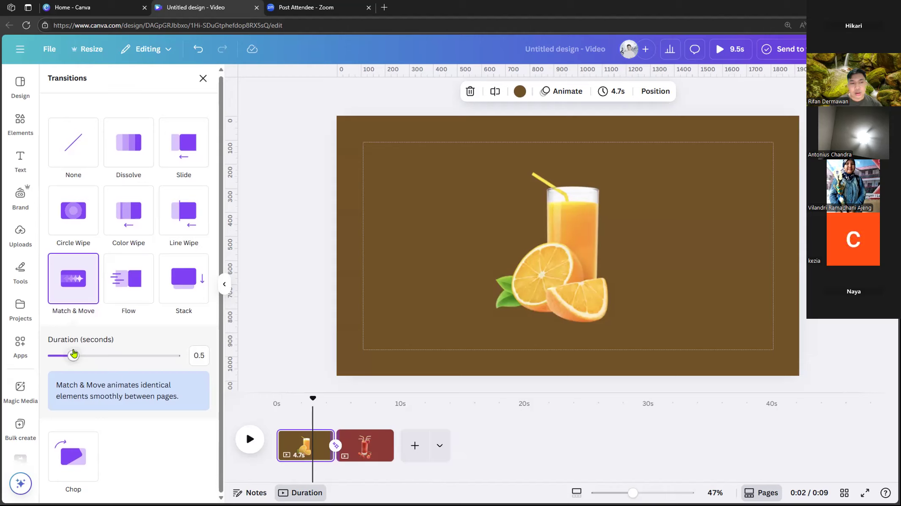
- Try several durations for the Match & Move transition and set it to 0.7 seconds
drag(77, 358, 134, 356)
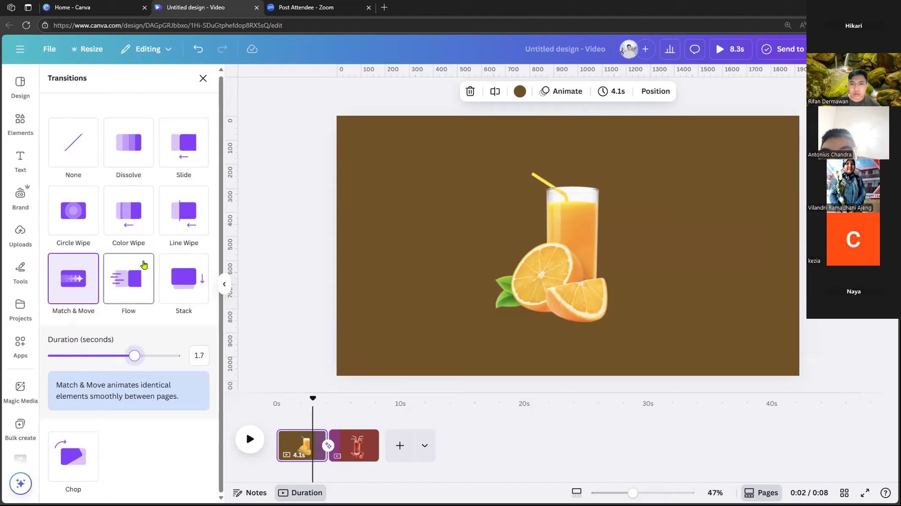
click(72, 358)
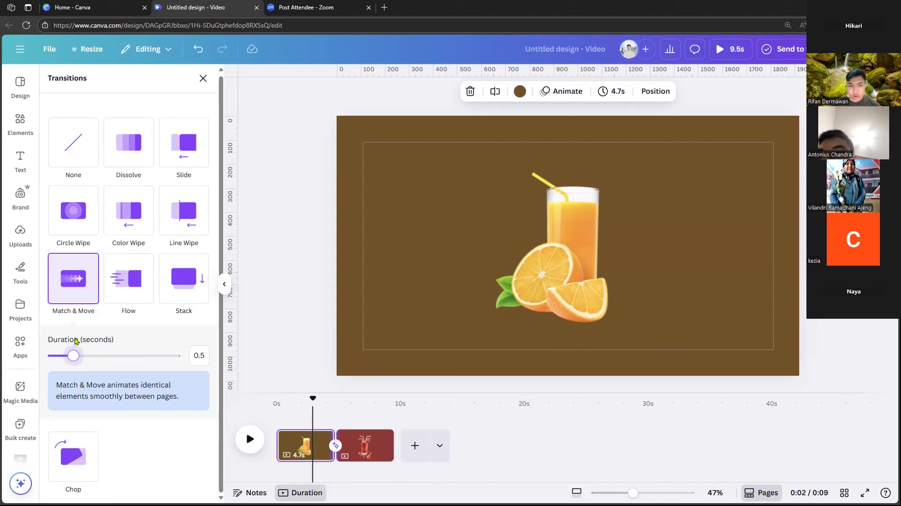
drag(74, 357, 83, 358)
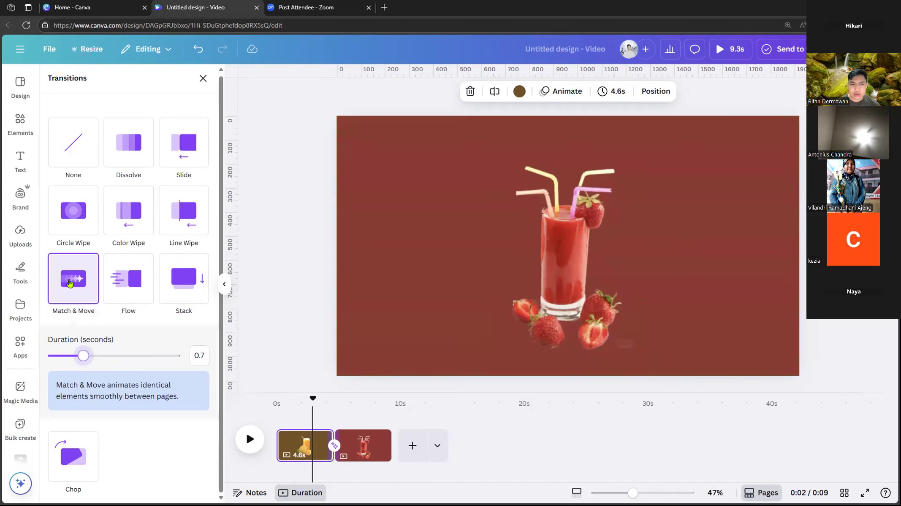
click(285, 247)
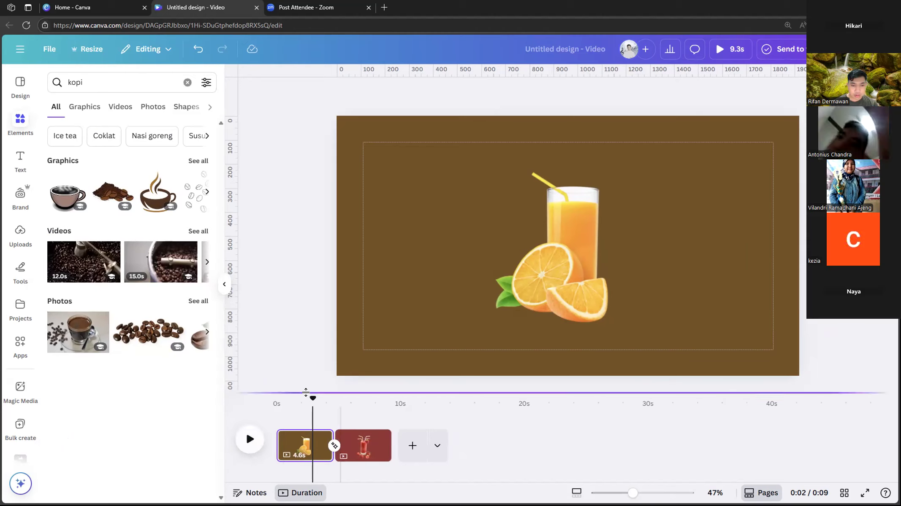
- Play the video from near its start to preview the transition between the two juice pages
drag(312, 401, 277, 407)
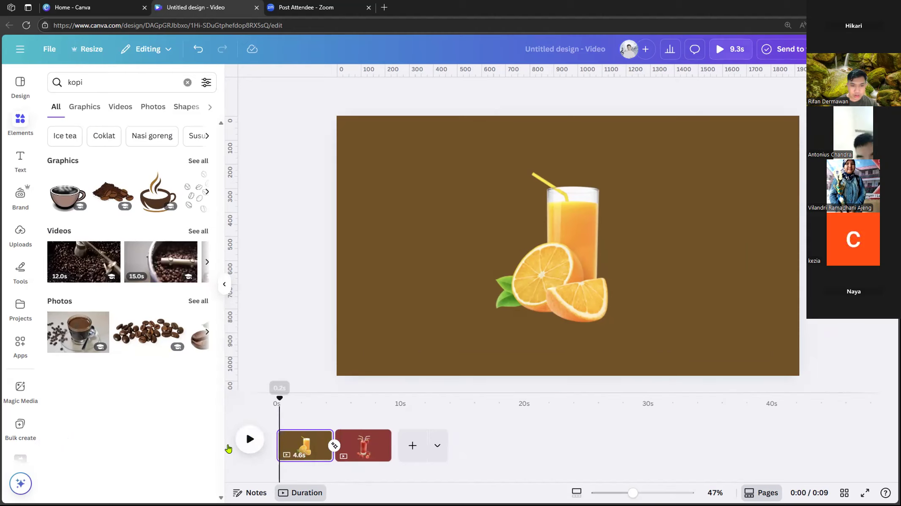
click(248, 440)
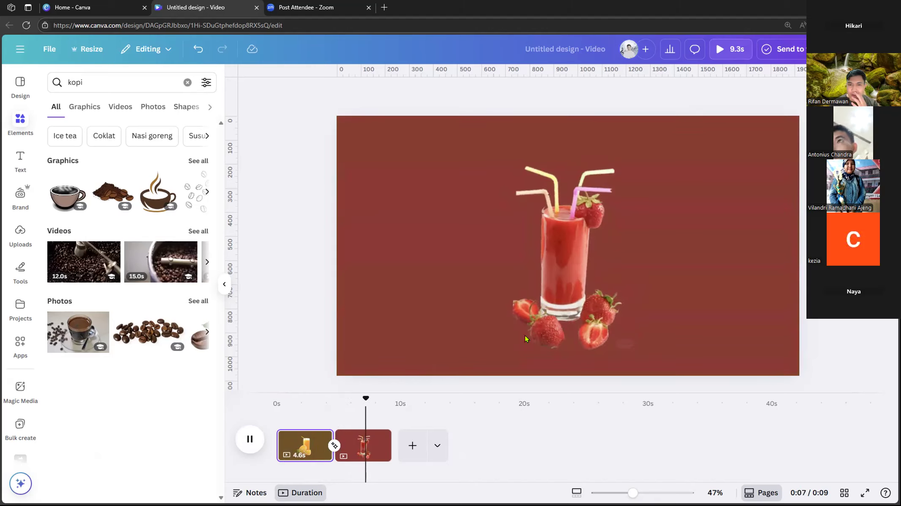
click(249, 440)
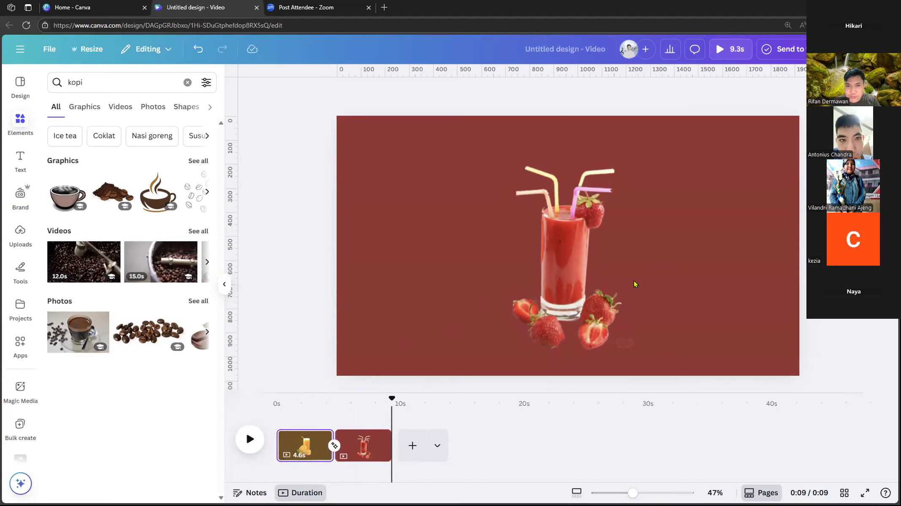
click(582, 248)
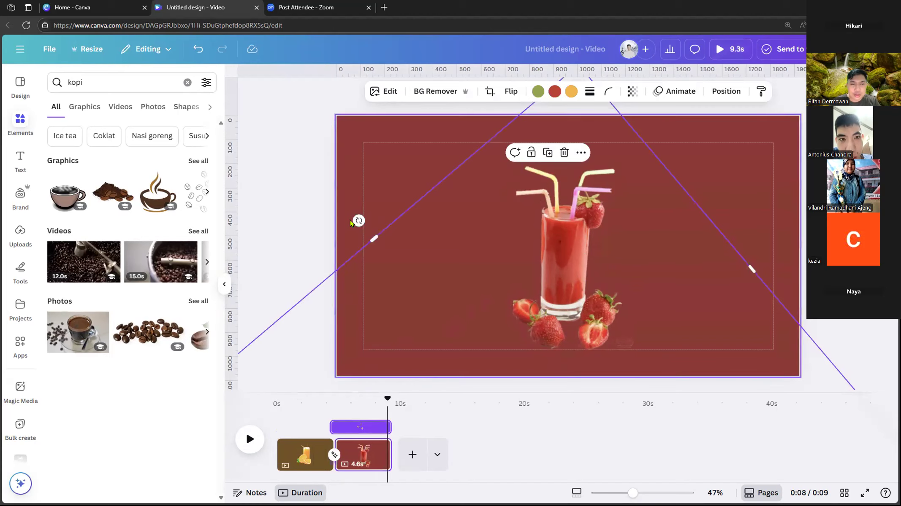
click(313, 158)
click(301, 420)
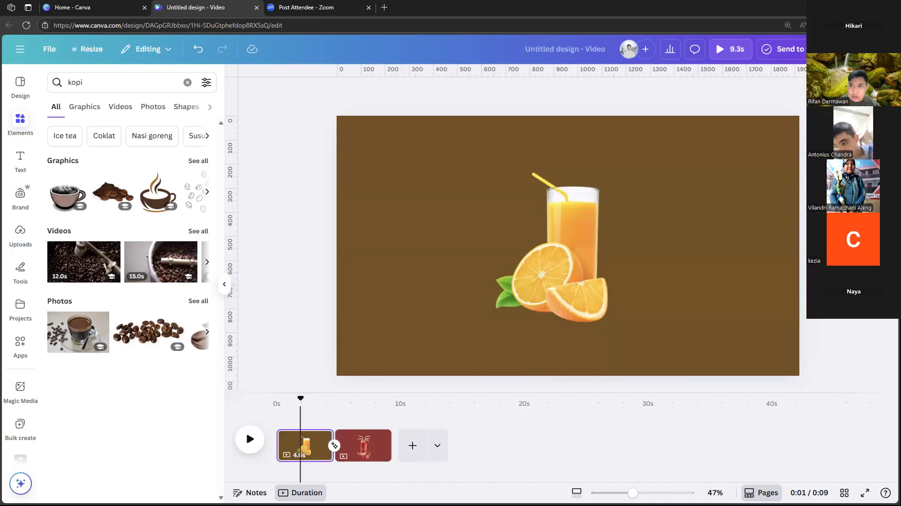
- Reopen the transition between the two juice pages and examine its type and duration settings
click(871, 25)
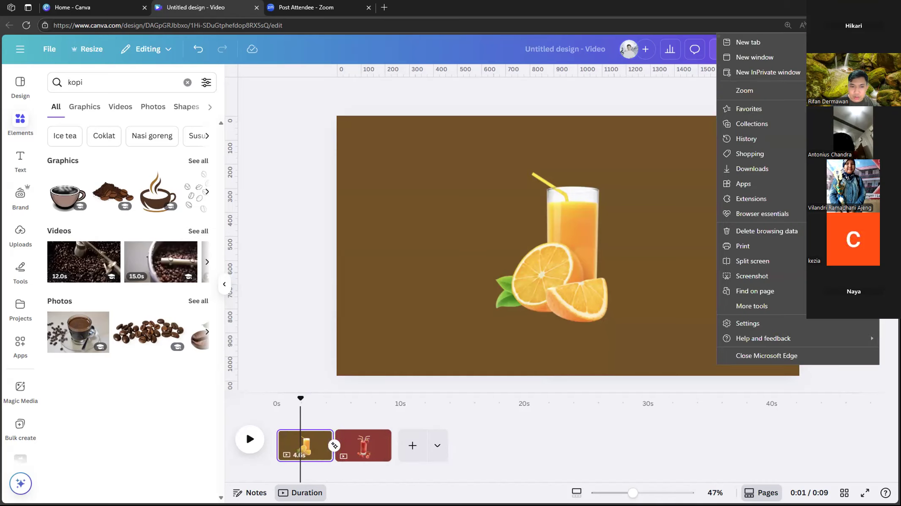
click(847, 91)
click(848, 91)
click(847, 91)
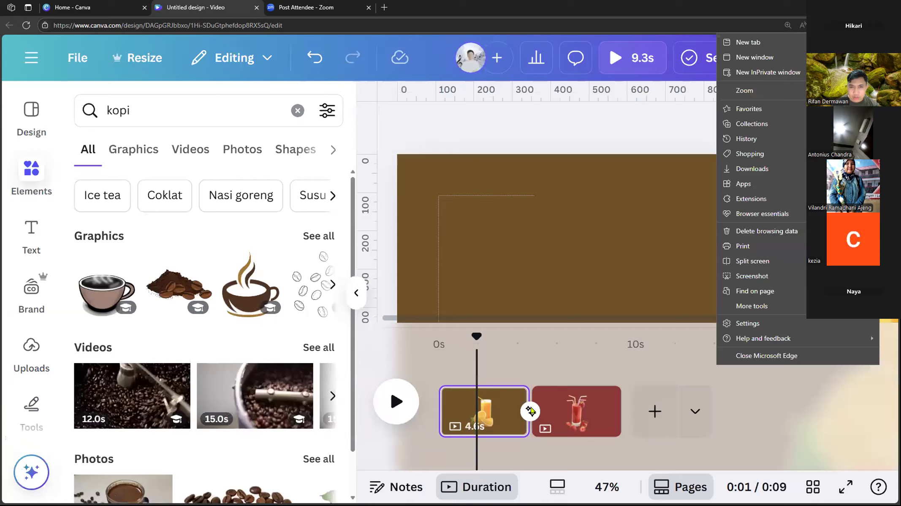
click(498, 138)
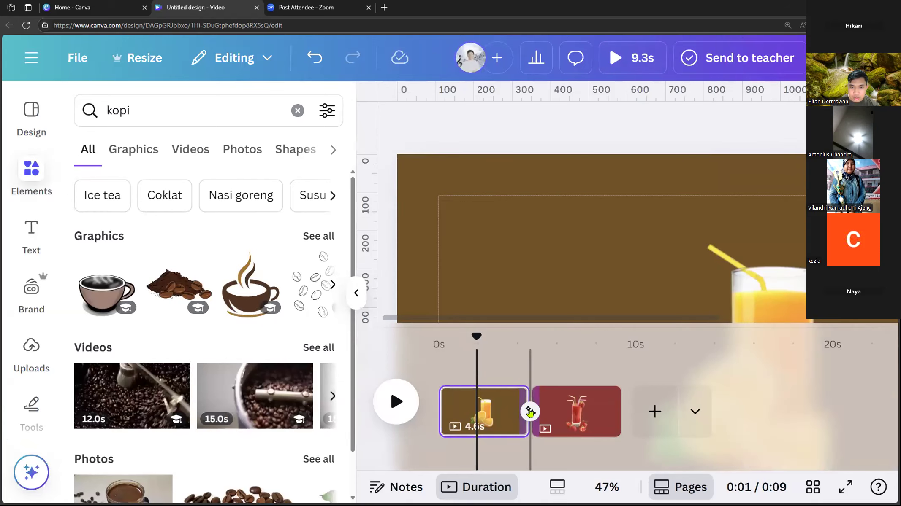
click(530, 412)
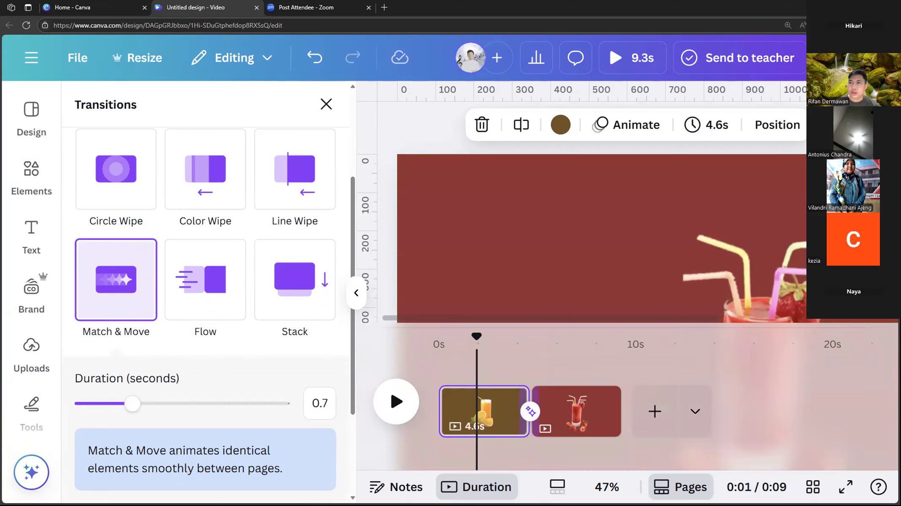
click(870, 26)
click(810, 90)
click(810, 91)
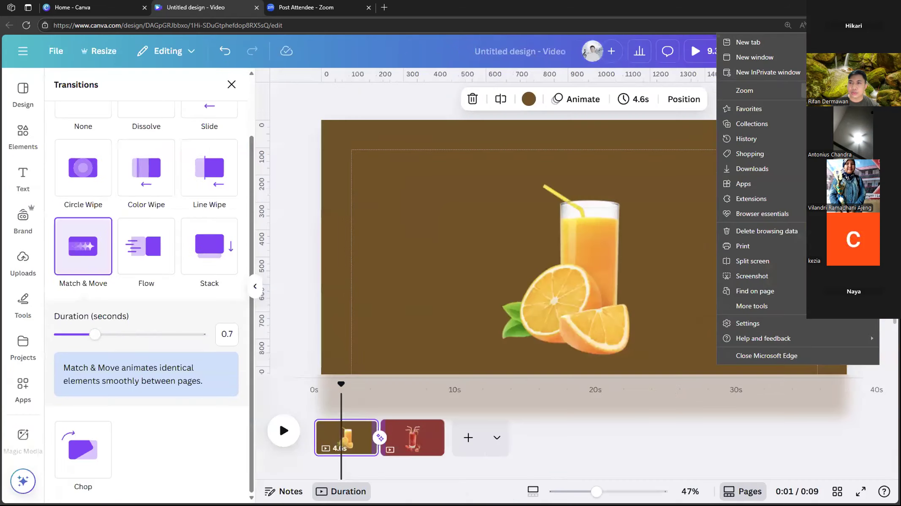
click(810, 90)
click(810, 91)
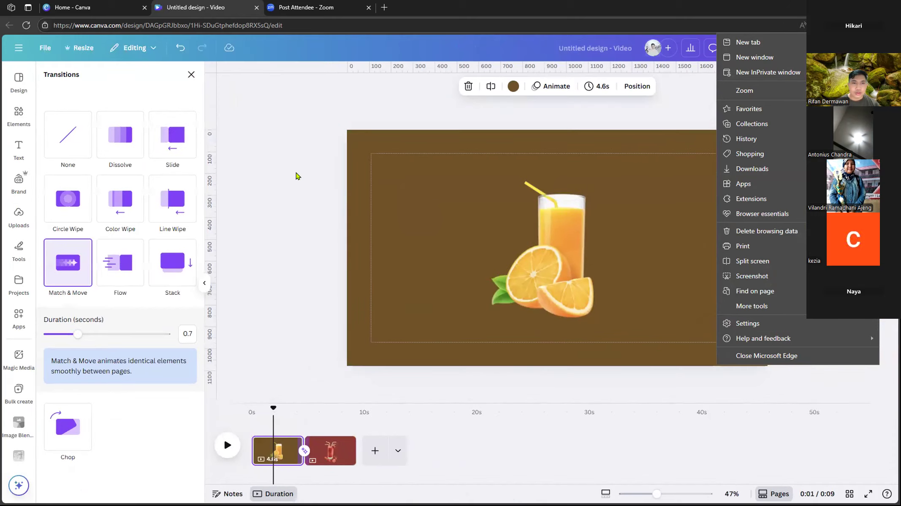
click(298, 173)
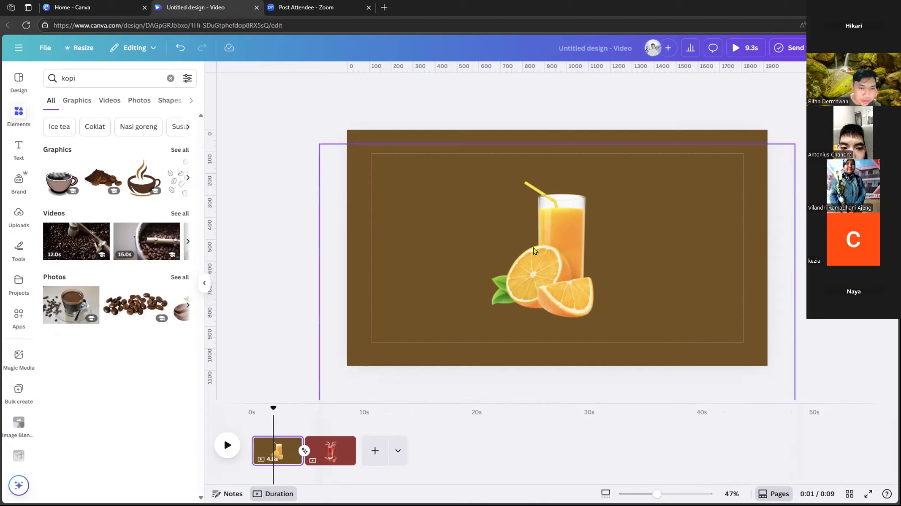
click(582, 255)
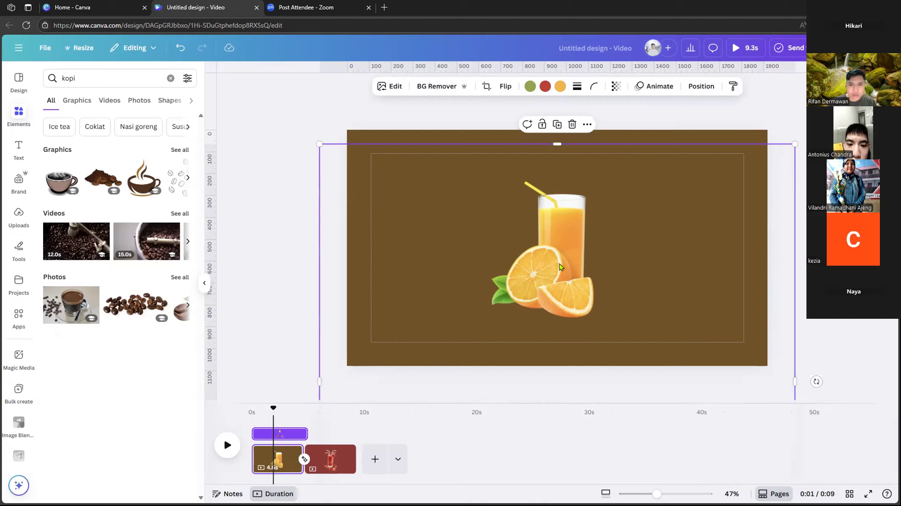
click(809, 260)
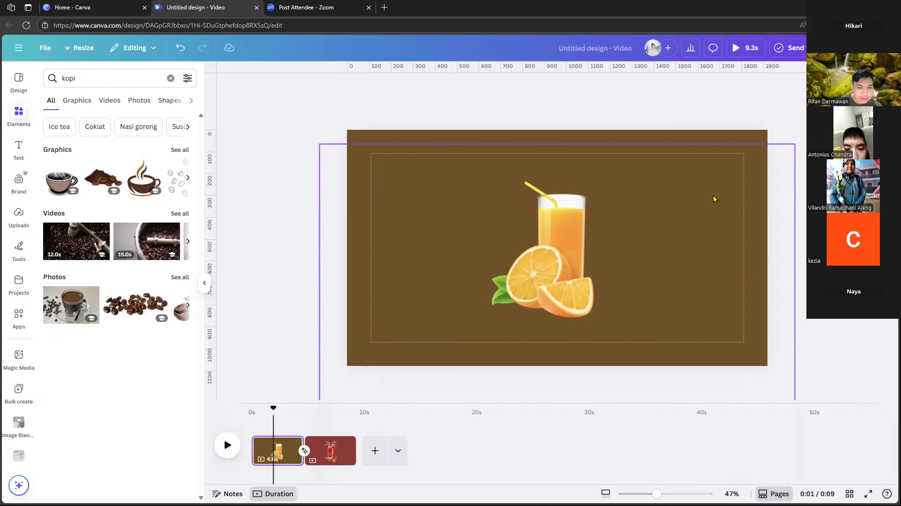
- Try rotating the three-juice image on the strawberry juice page, and undo the rotation
click(330, 448)
click(537, 210)
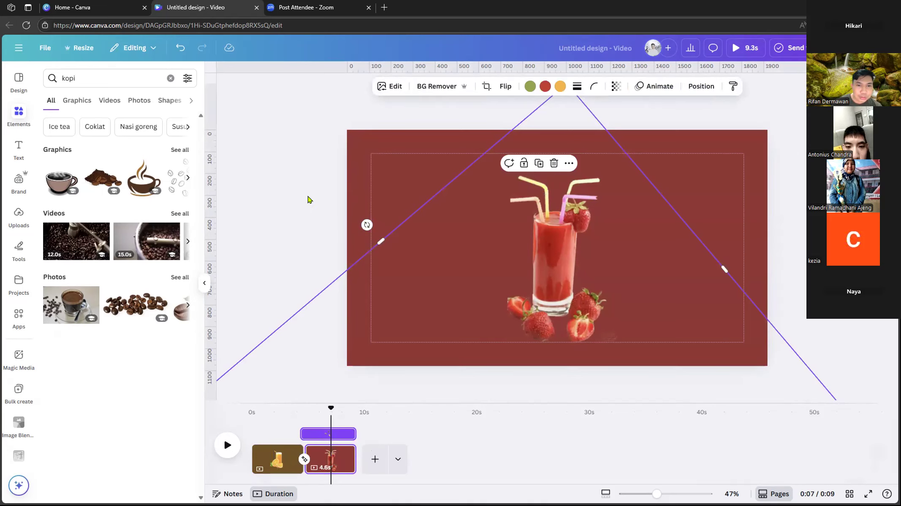
drag(364, 224, 729, 212)
key(ctrl+z)
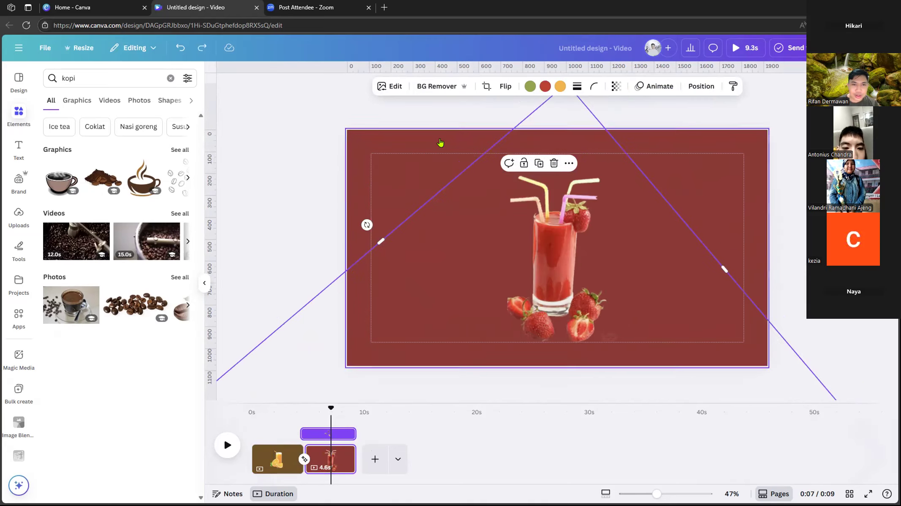
click(287, 121)
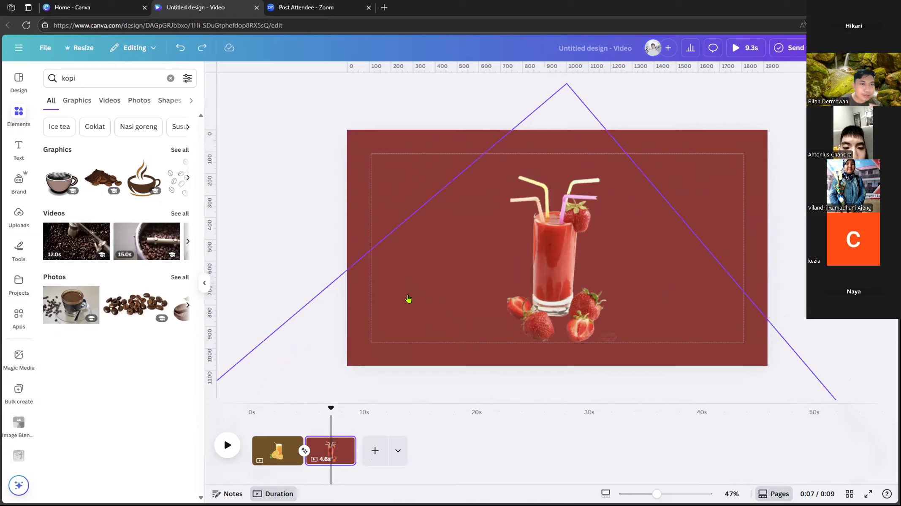
- Try repositioning the three-juice image on the orange juice page, redo the changes once, and undo them all
click(282, 453)
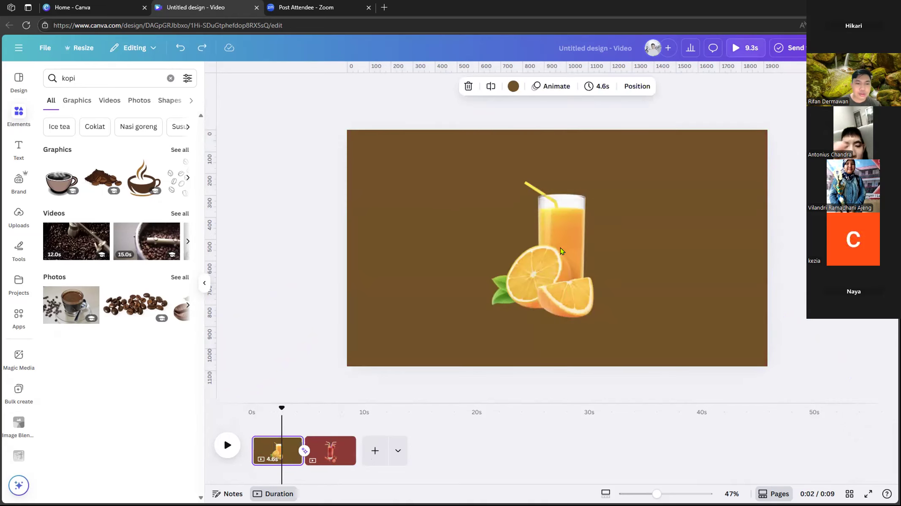
click(566, 226)
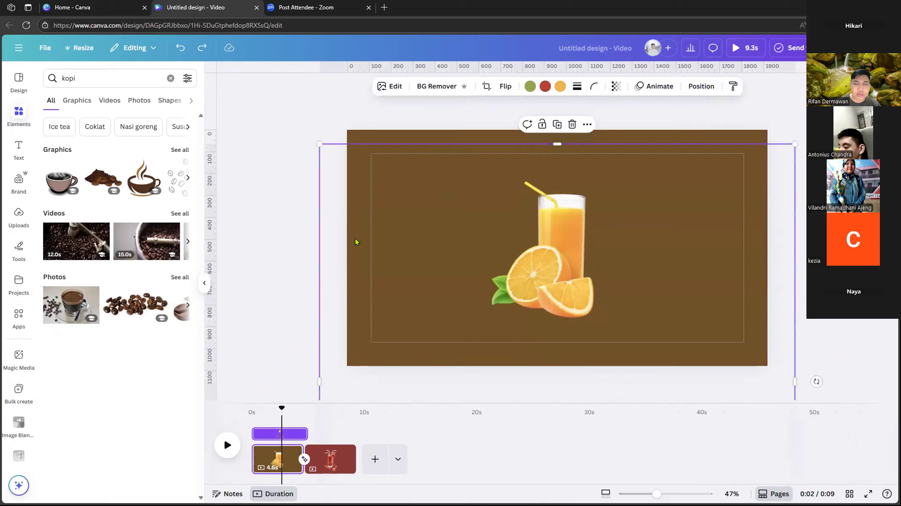
mouse_move(521, 272)
mouse_down()
mouse_move(524, 219)
mouse_move(502, 113)
mouse_up()
mouse_move(488, 269)
mouse_down()
mouse_move(498, 178)
mouse_move(495, 249)
mouse_up()
key(ctrl+z)
key(ctrl+z)
key(ctrl+z)
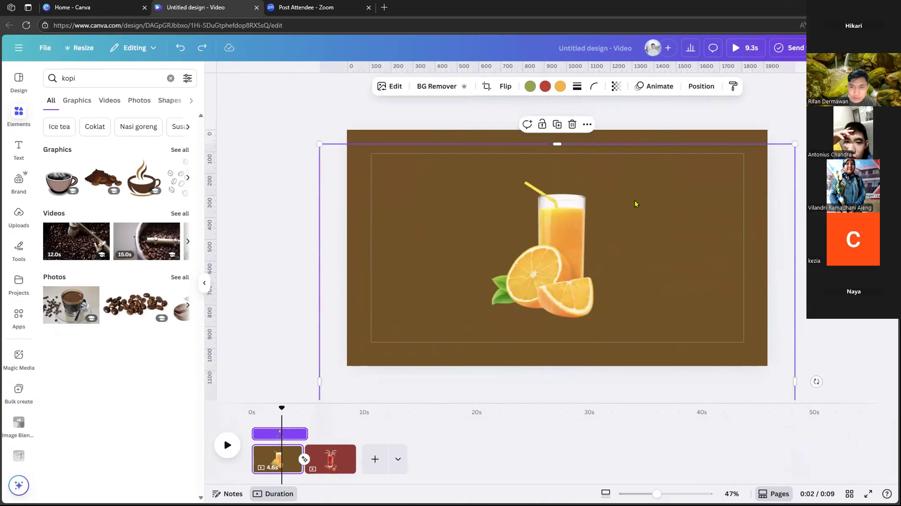
key(ctrl+y)
key(ctrl+y)
key(ctrl+y)
key(ctrl+z)
key(ctrl+z)
key(ctrl+z)
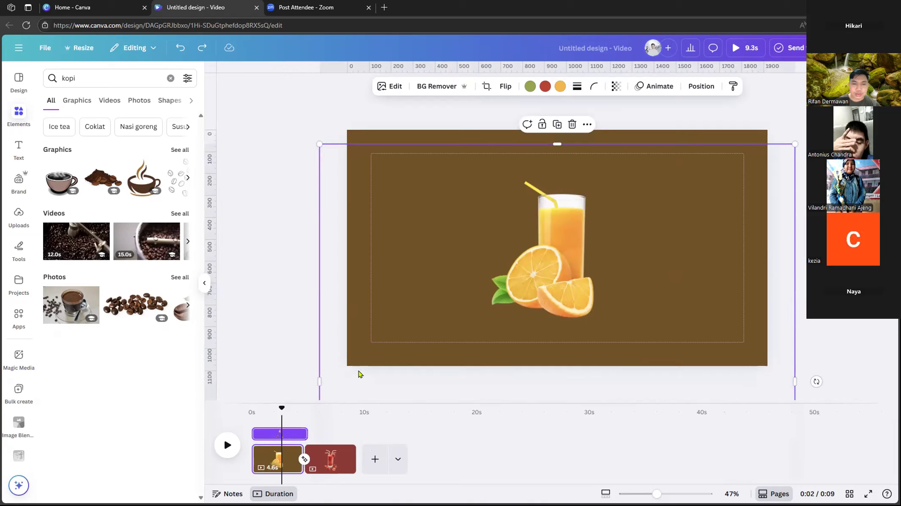
- Try rotating and repositioning the orange juice page's image to the strawberry and kiwi juices, and undo these changes
drag(816, 382, 454, 469)
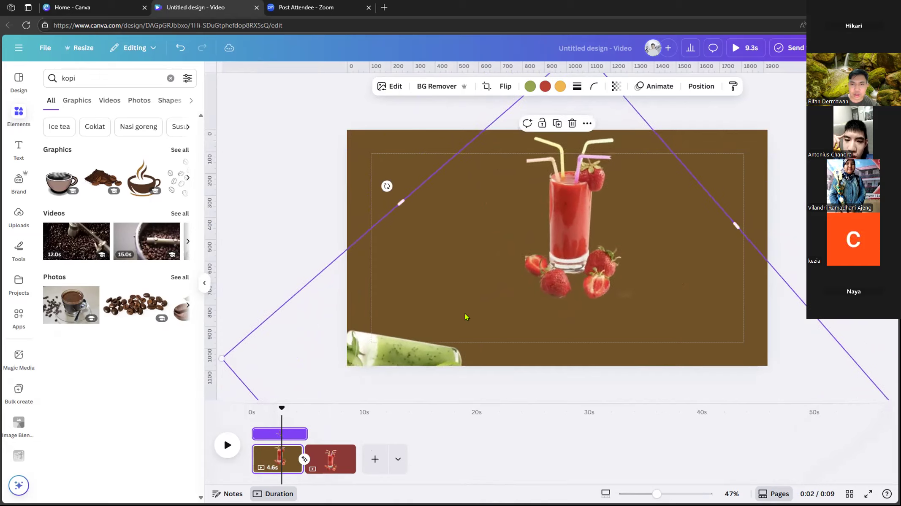
drag(464, 315, 452, 343)
drag(376, 214, 710, 239)
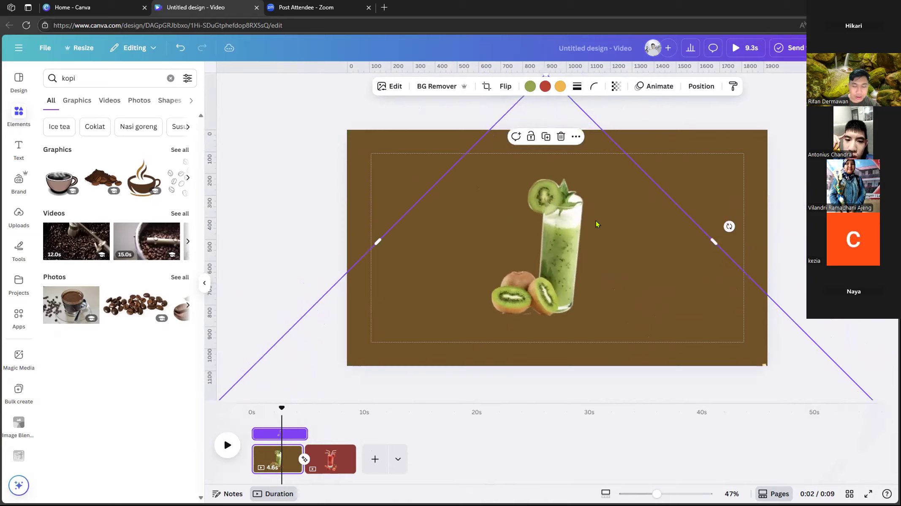
key(ctrl+z)
key(ctrl+z)
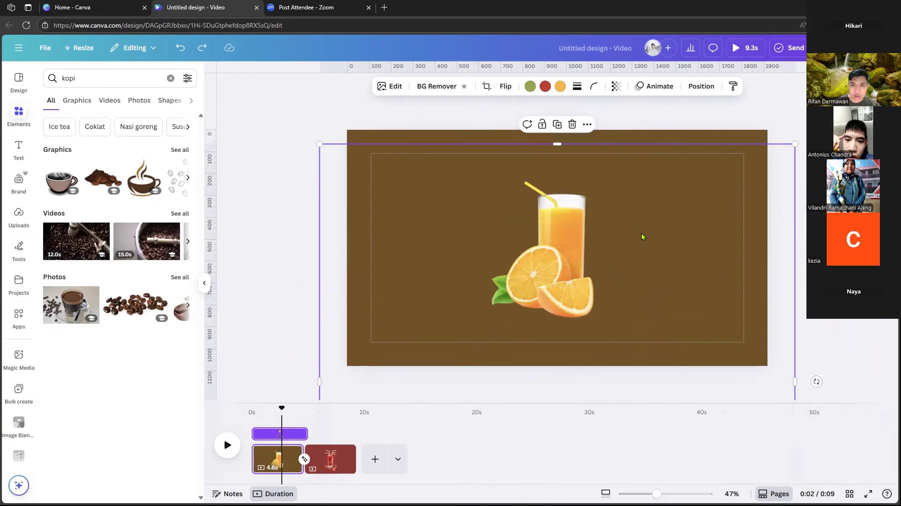
key(Escape)
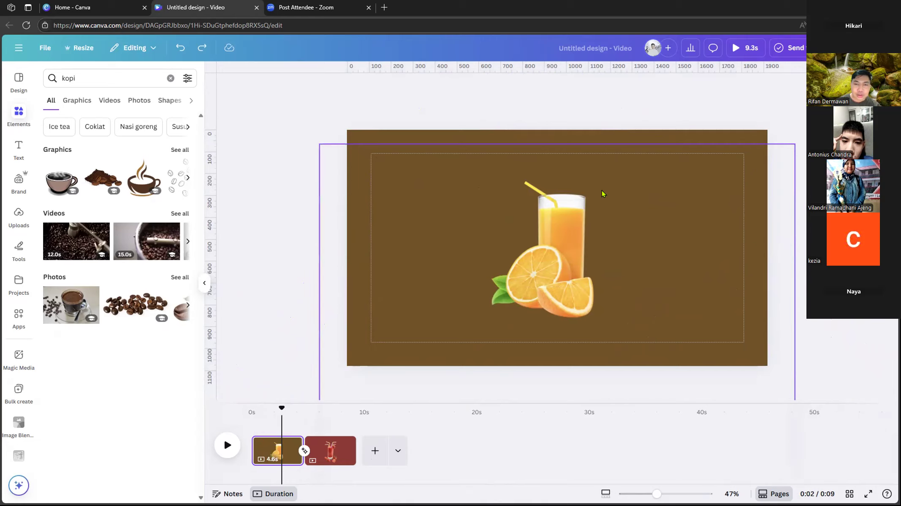
click(596, 205)
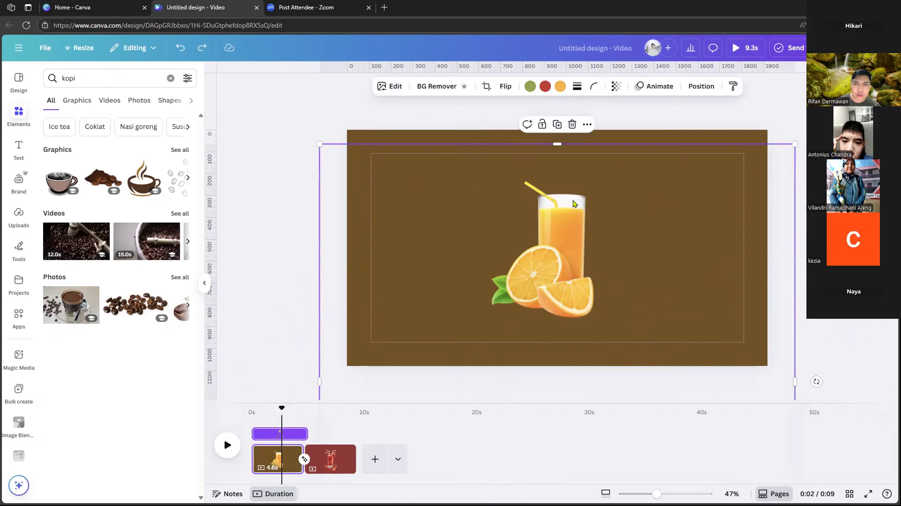
click(821, 279)
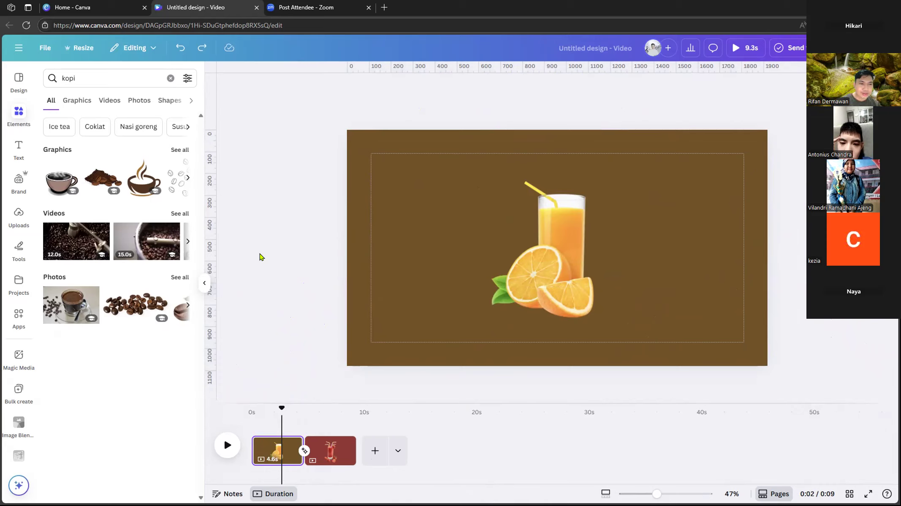
click(601, 221)
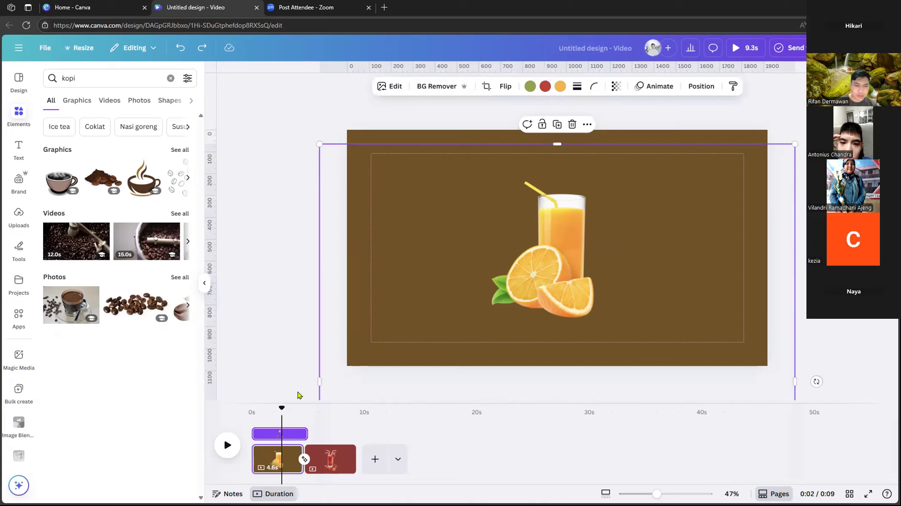
- Try rotating the image on the strawberry juice page to the kiwi juice, and undo the rotation
click(330, 417)
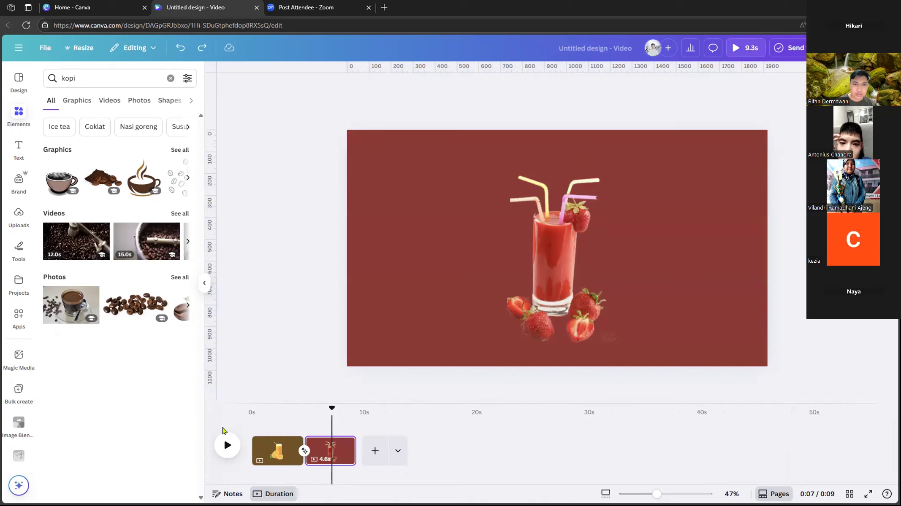
click(273, 420)
click(324, 419)
click(360, 205)
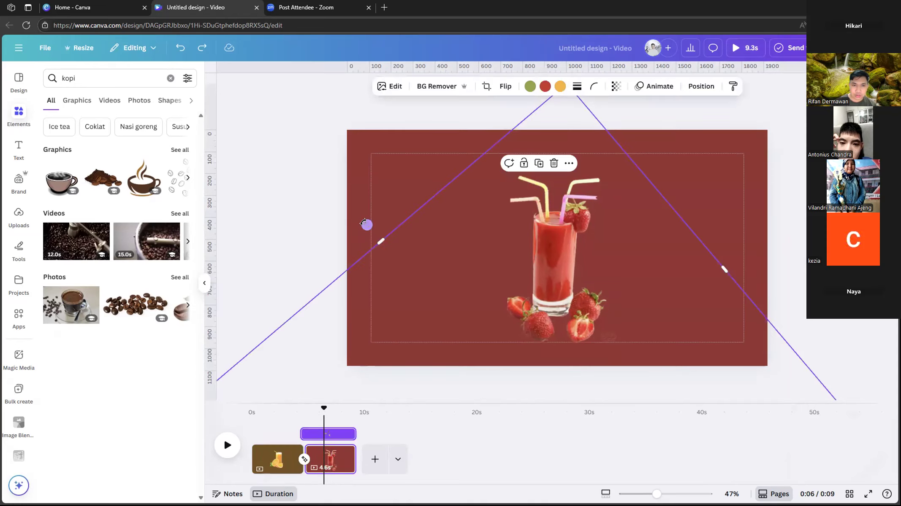
drag(361, 223, 737, 188)
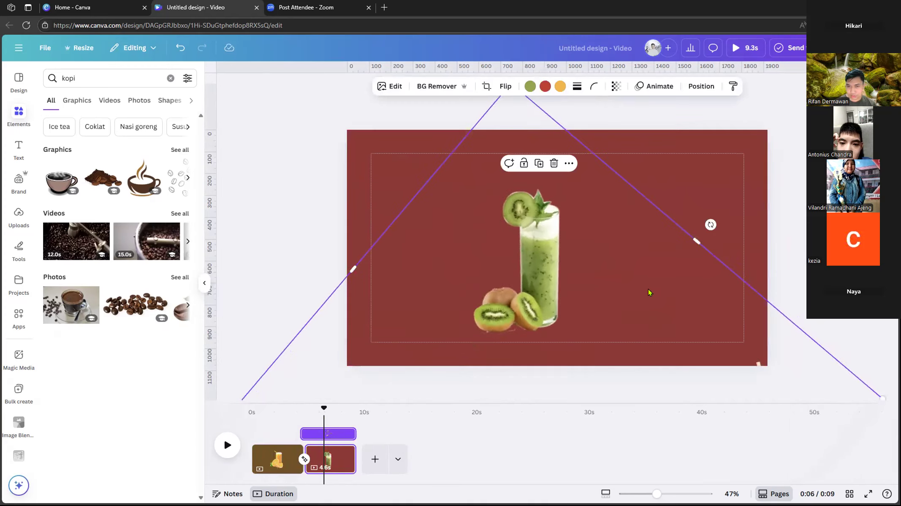
key(Escape)
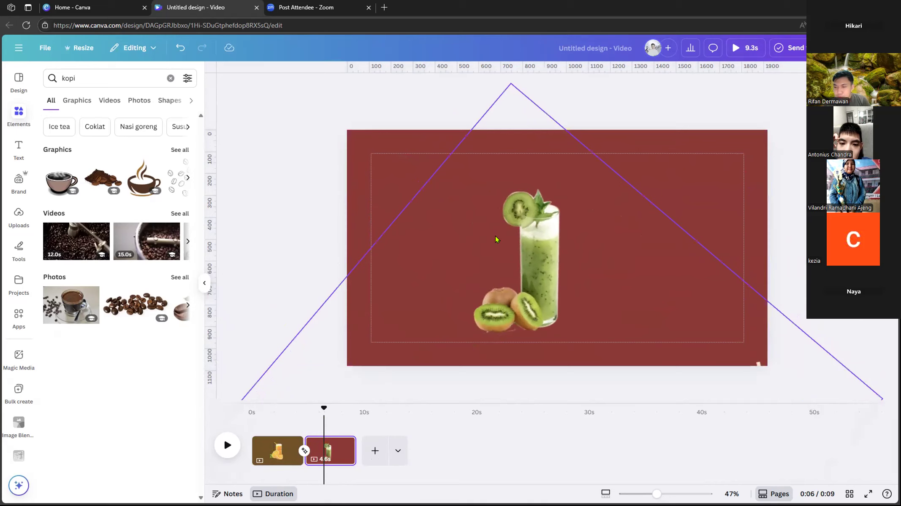
key(ctrl+z)
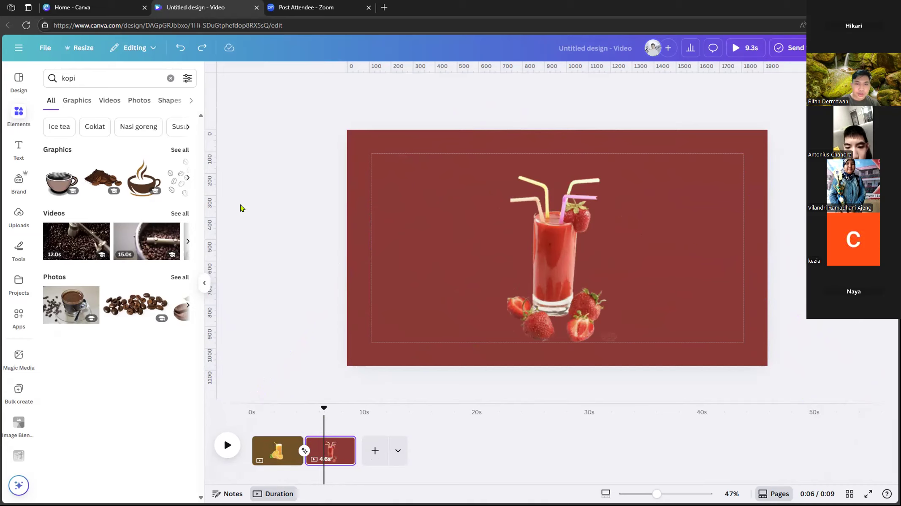
- Nudge the three-juice image on the strawberry juice page slightly to the right
click(559, 210)
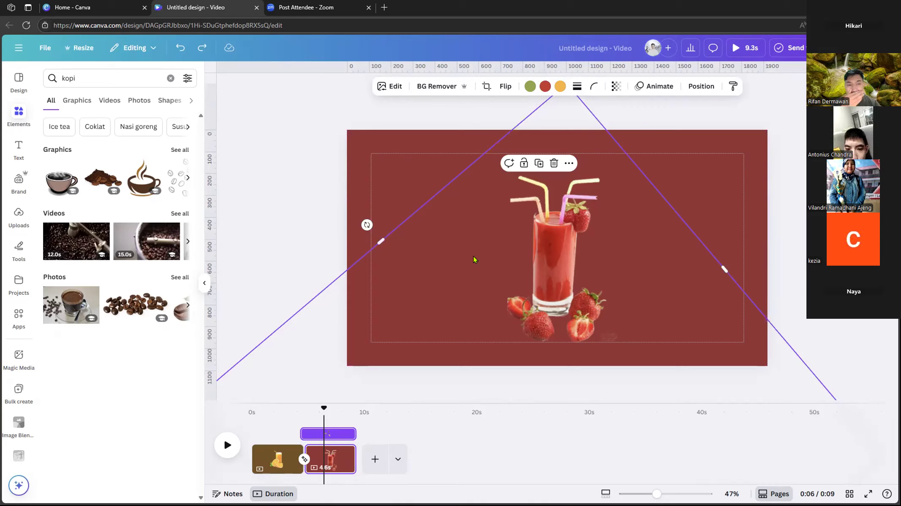
click(316, 144)
click(489, 172)
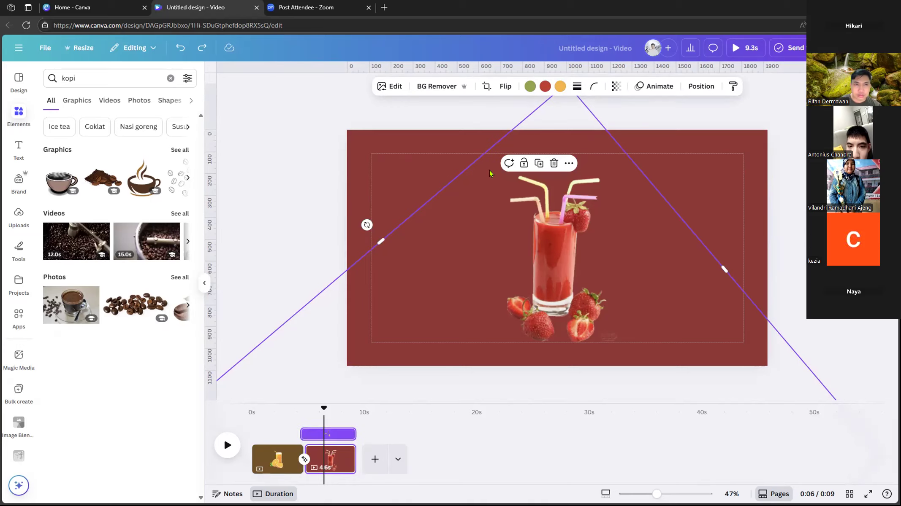
click(343, 119)
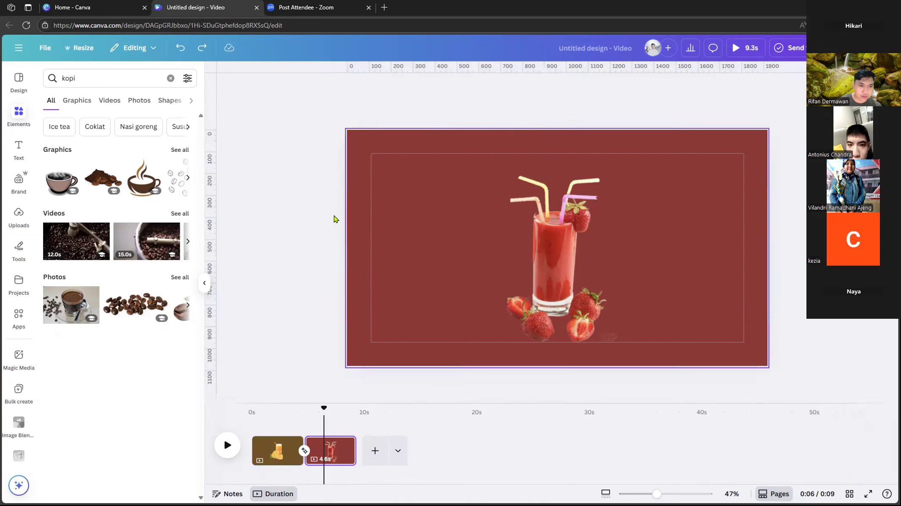
drag(445, 210, 448, 210)
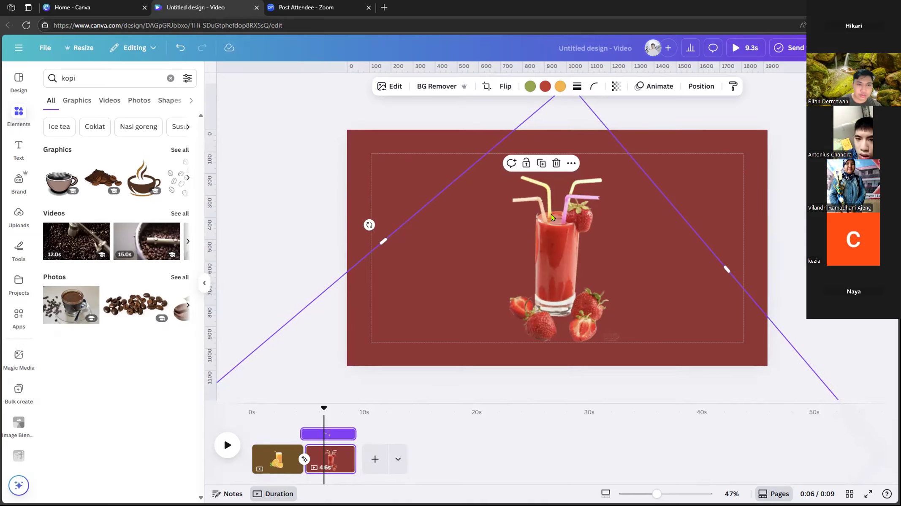
click(307, 179)
click(481, 205)
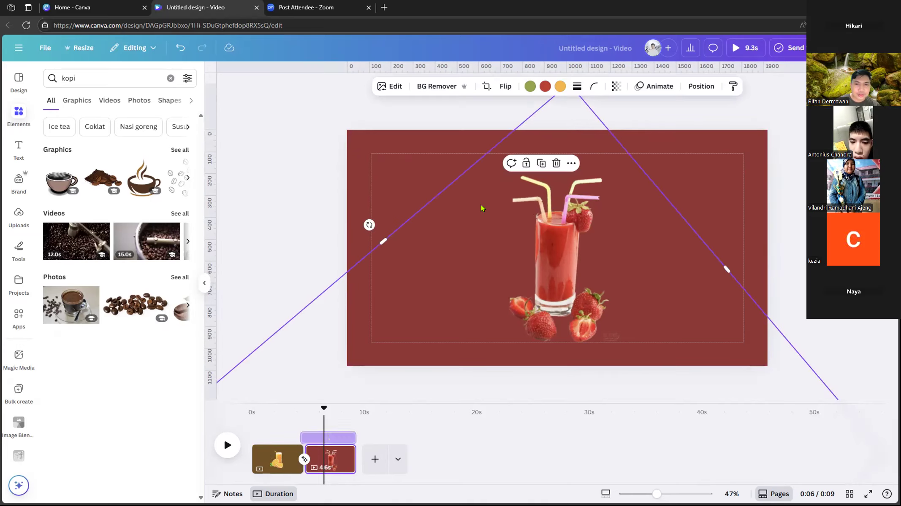
click(312, 164)
click(509, 228)
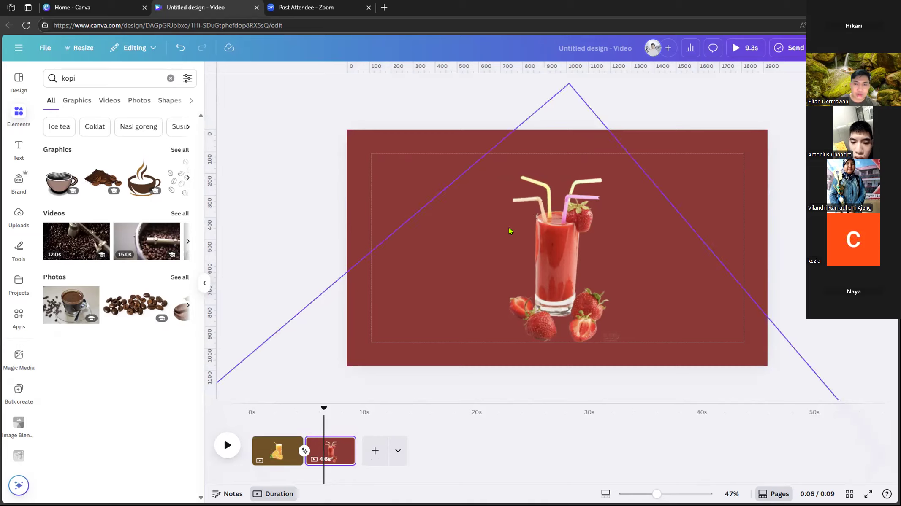
click(301, 186)
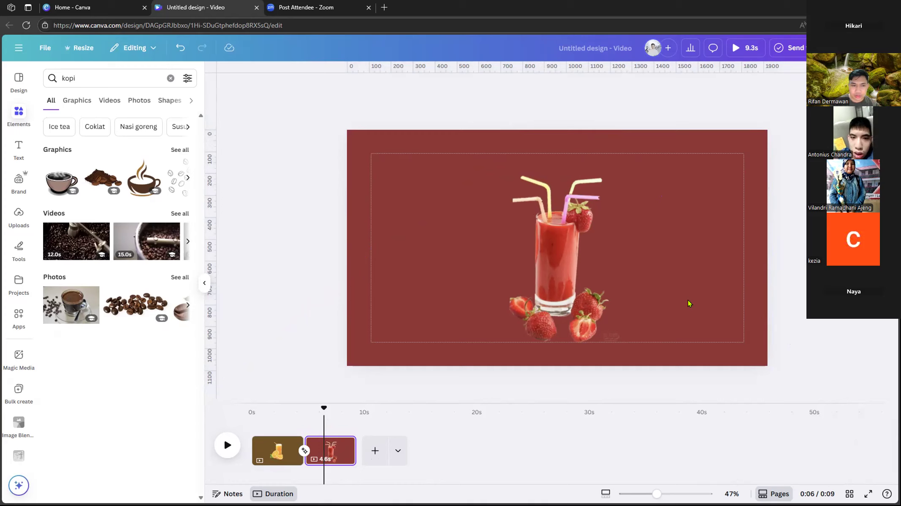
click(705, 270)
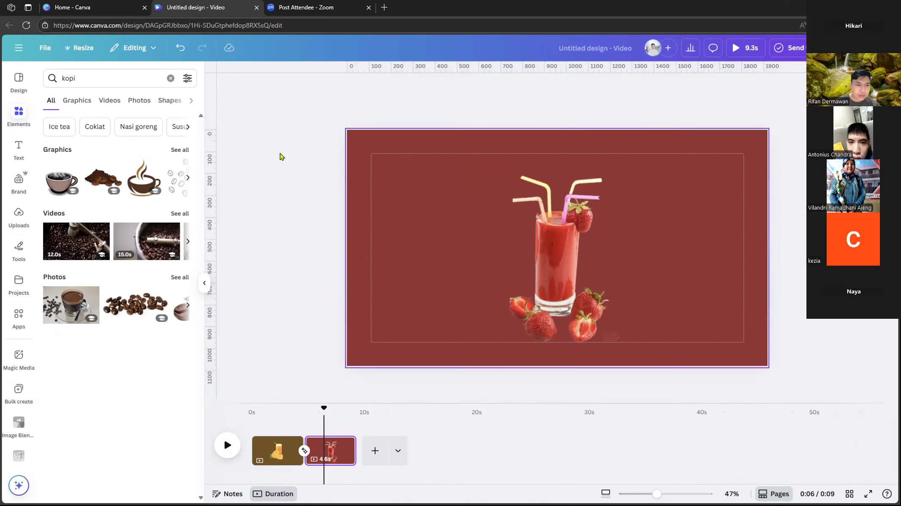